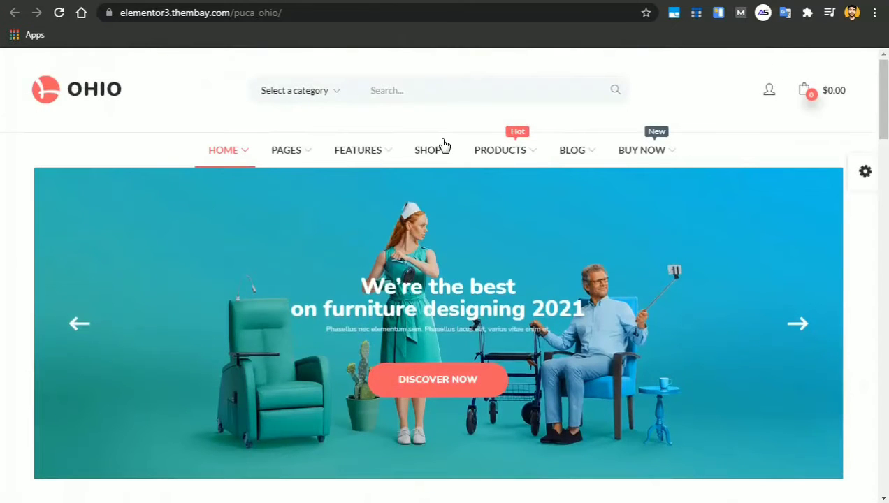
Examine the OHIO furniture demo store's desktop home page, including the Shop menu, product category list, cart and New Arrivals section
{"action": "mouse_move", "coordinate": [444, 159]}
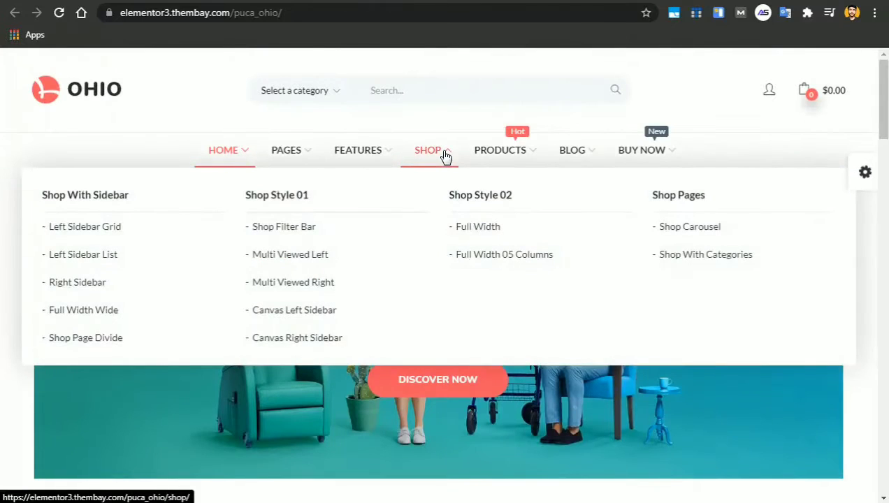
{"action": "mouse_move", "coordinate": [516, 147]}
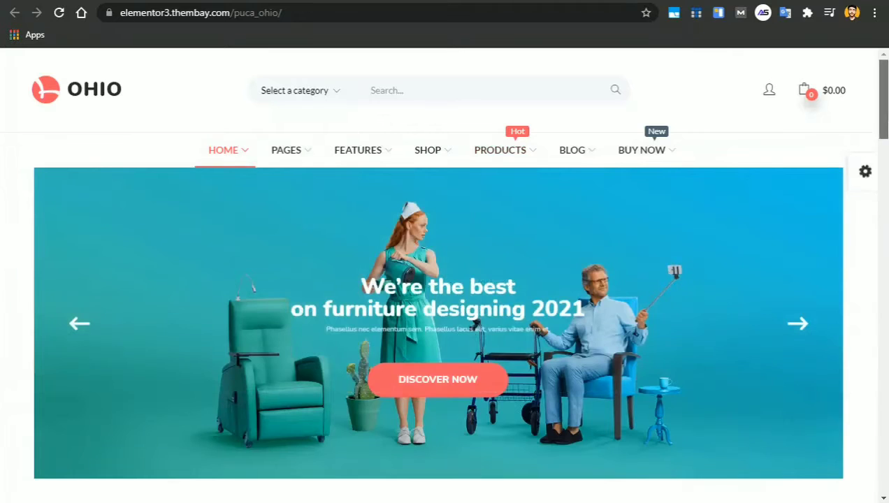
{"action": "left_click", "coordinate": [322, 102]}
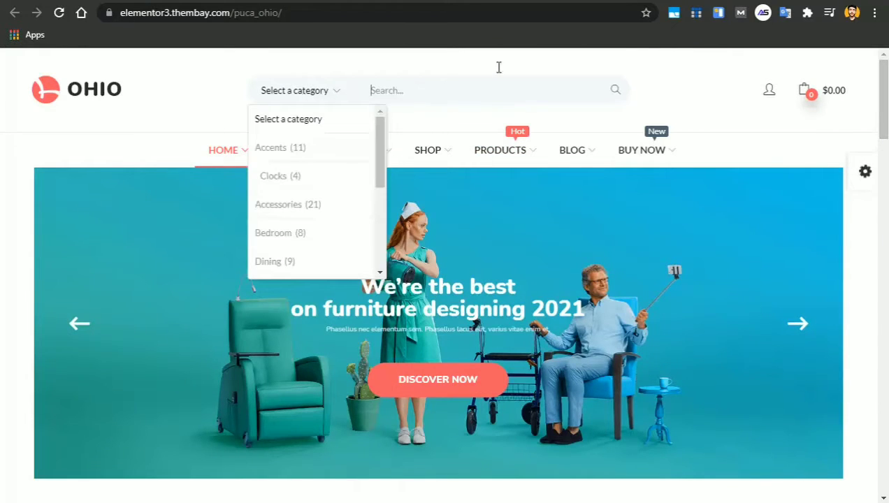
{"action": "left_click", "coordinate": [814, 97]}
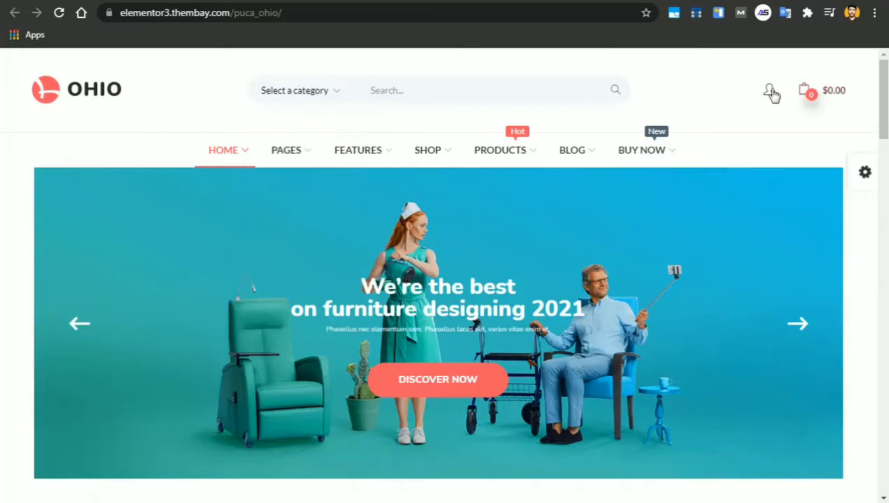
{"action": "scroll", "coordinate": [783, 105], "scroll_direction": "down", "scroll_amount": 4}
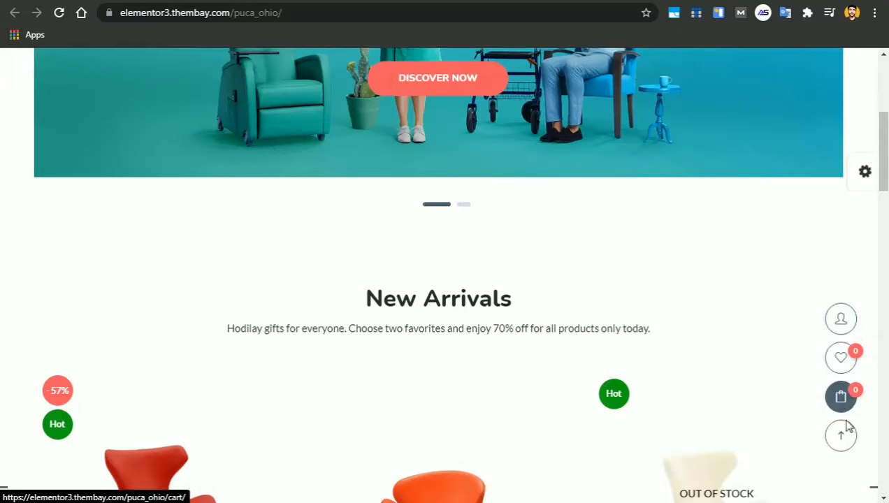
{"action": "left_click", "coordinate": [843, 442]}
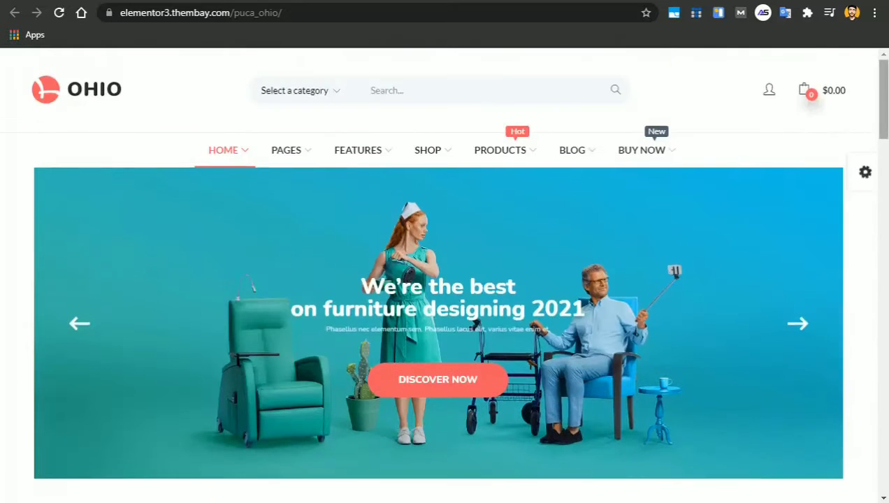
{"action": "left_click_drag", "start_coordinate": [885, 101], "coordinate": [885, 133]}
{"action": "scroll", "coordinate": [879, 133], "scroll_direction": "down", "scroll_amount": 1}
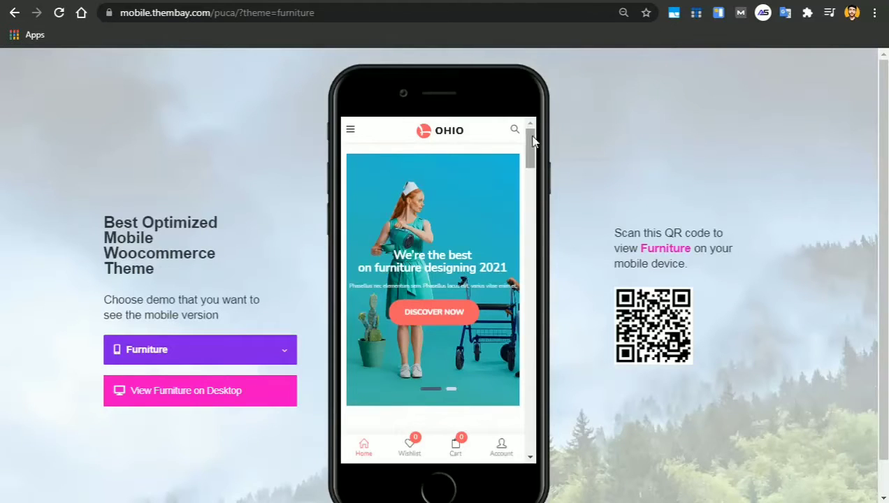
Browse the mobile preview of the Furniture demo through its banner slides and product listings
{"action": "scroll", "coordinate": [532, 135], "scroll_direction": "down", "scroll_amount": 1}
{"action": "scroll", "coordinate": [532, 135], "scroll_direction": "up", "scroll_amount": 1}
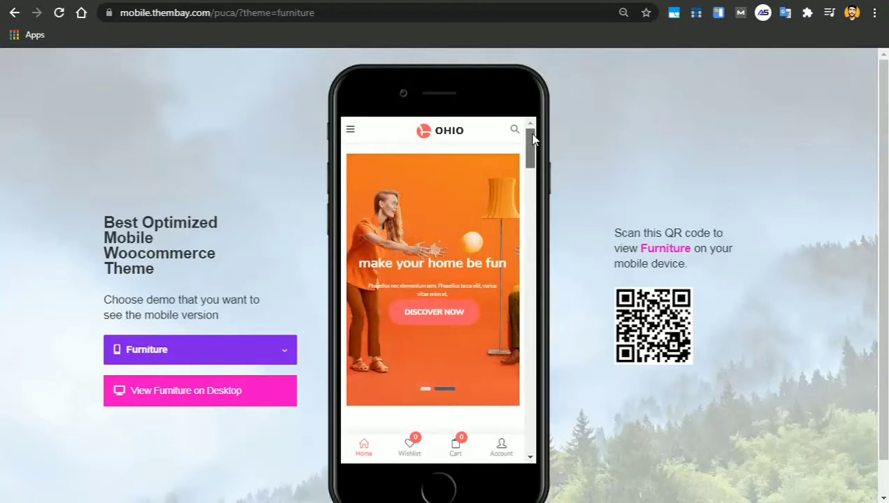
{"action": "left_click_drag", "start_coordinate": [533, 140], "coordinate": [538, 225]}
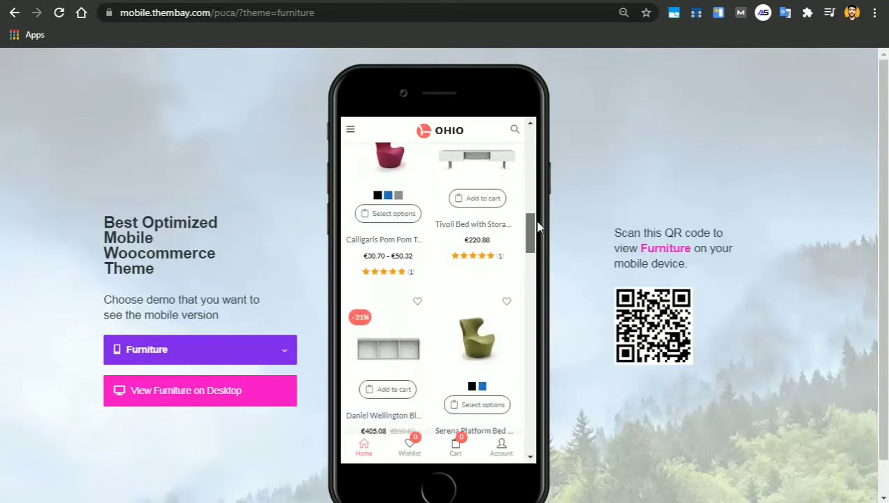
{"action": "left_click_drag", "start_coordinate": [538, 226], "coordinate": [533, 353]}
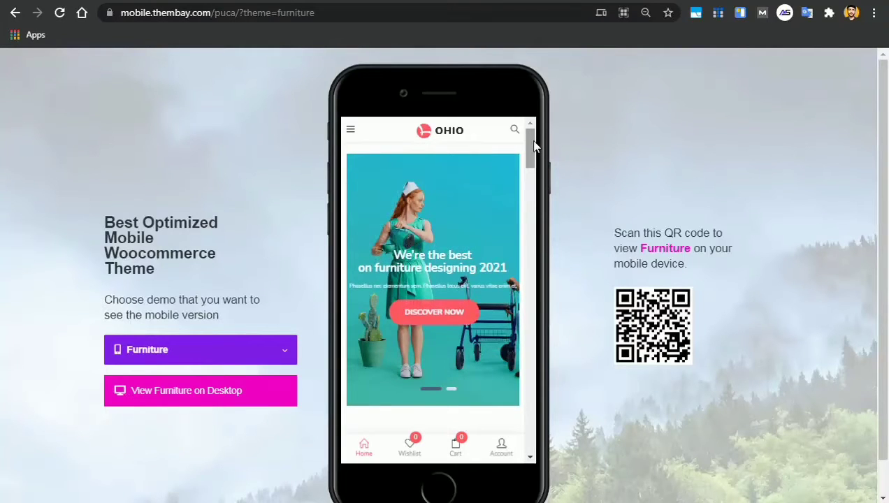
{"action": "scroll", "coordinate": [532, 146], "scroll_direction": "down", "scroll_amount": 2}
{"action": "scroll", "coordinate": [530, 146], "scroll_direction": "up", "scroll_amount": 2}
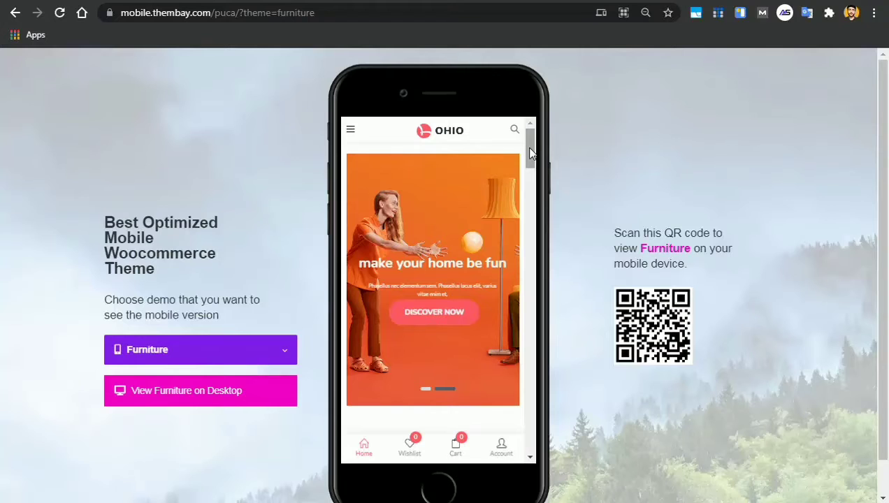
{"action": "left_click_drag", "start_coordinate": [530, 148], "coordinate": [533, 138]}
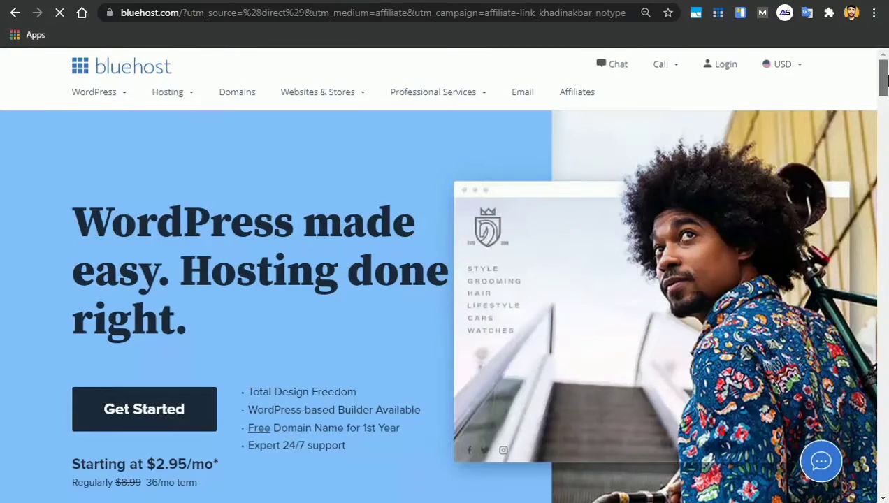
Enter webifiedhub.com/bluehost as the page address in the browser
{"action": "left_click_drag", "start_coordinate": [887, 75], "coordinate": [888, 68]}
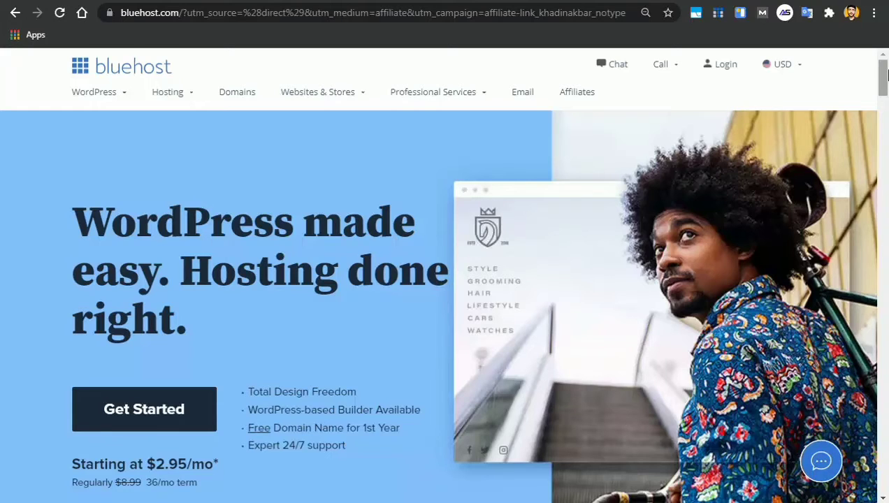
{"action": "left_click", "coordinate": [584, 15]}
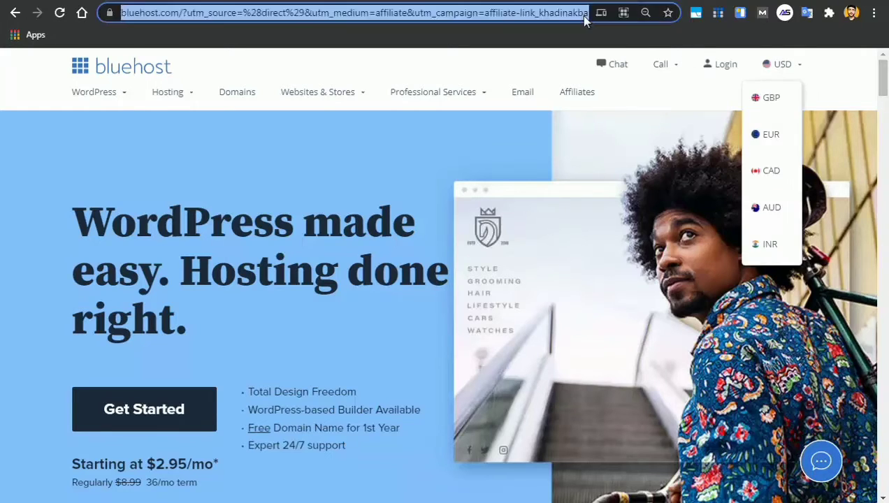
{"action": "type", "text": "webifi"}
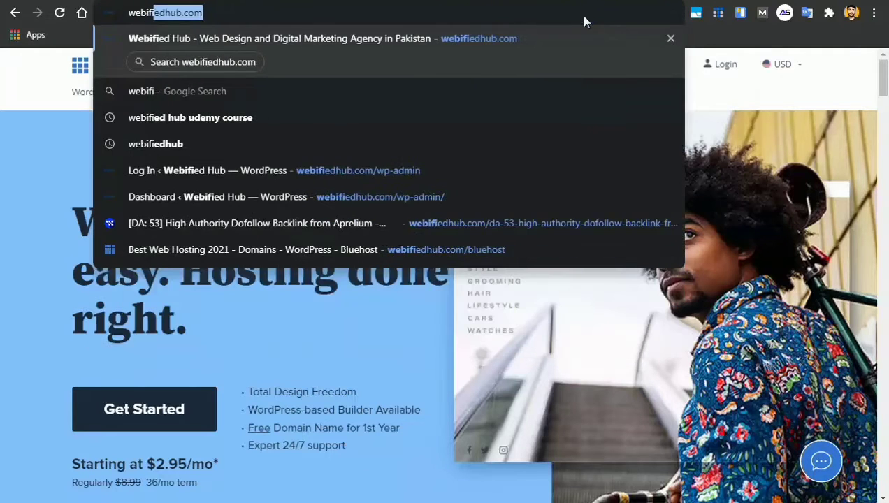
{"action": "key", "text": "Right"}
{"action": "type", "text": "/"}
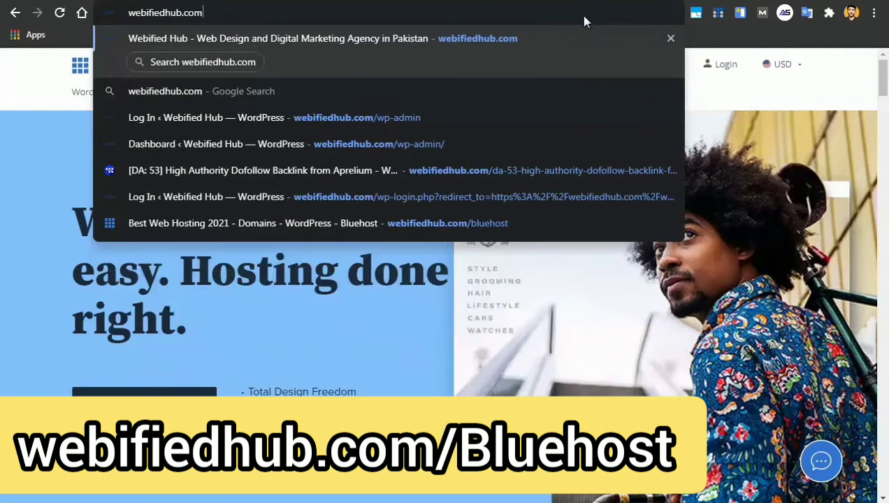
{"action": "type", "text": "bluehost"}
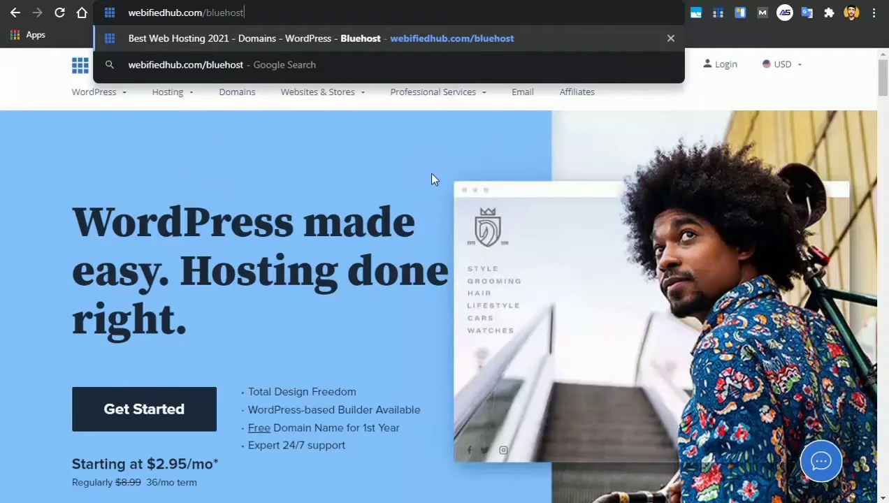
{"action": "left_click", "coordinate": [431, 179]}
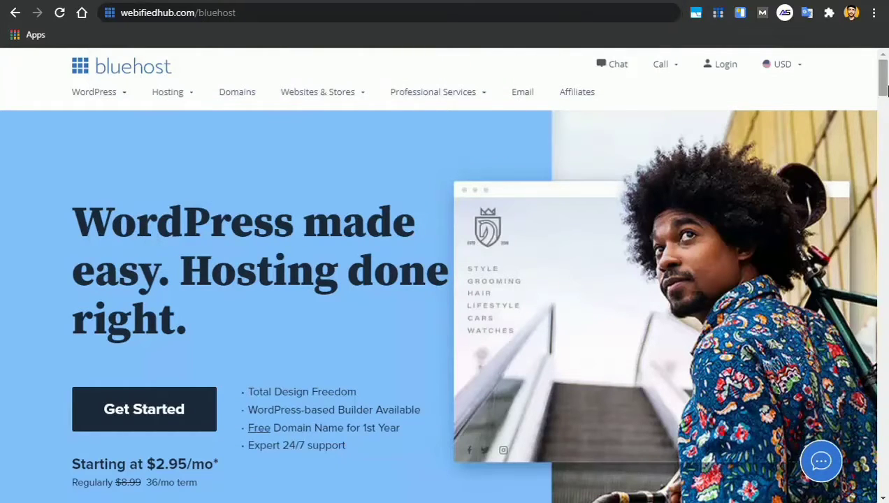
Examine the starting monthly price and the regular price in the Bluehost home page's introductory section
{"action": "left_click_drag", "start_coordinate": [882, 88], "coordinate": [884, 101]}
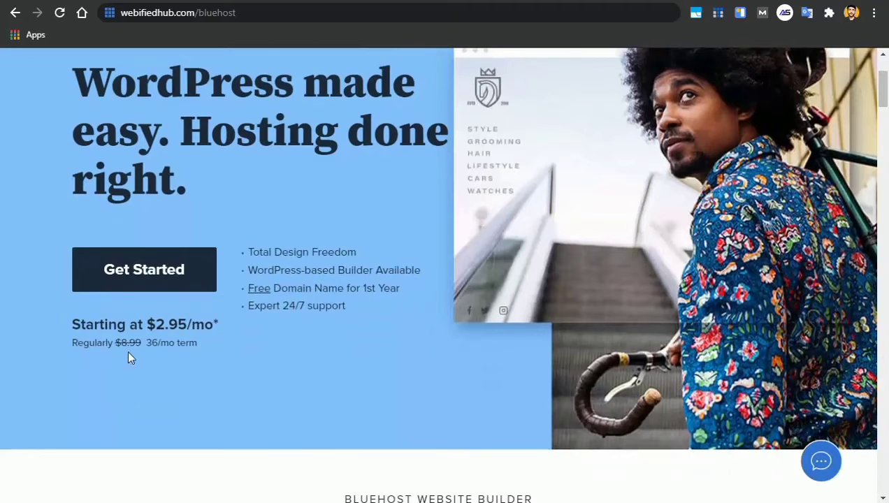
{"action": "double_click", "coordinate": [128, 351]}
{"action": "left_click_drag", "start_coordinate": [156, 327], "coordinate": [190, 333]}
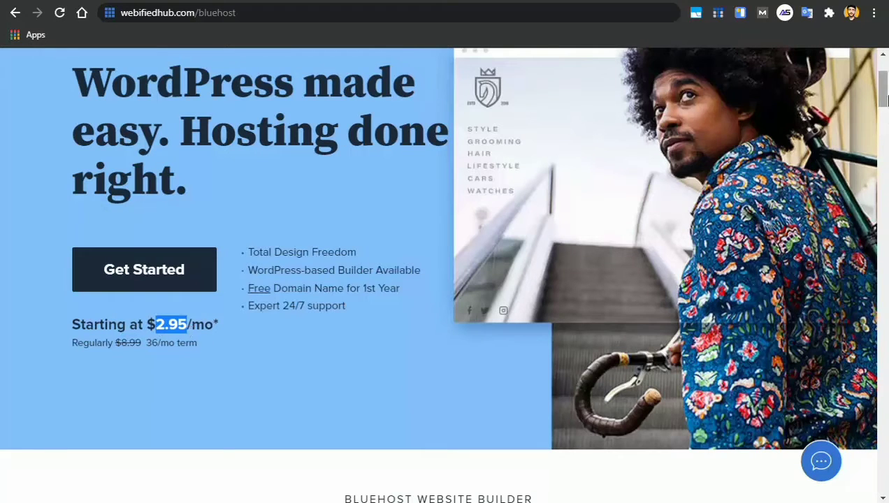
{"action": "left_click_drag", "start_coordinate": [885, 89], "coordinate": [884, 99]}
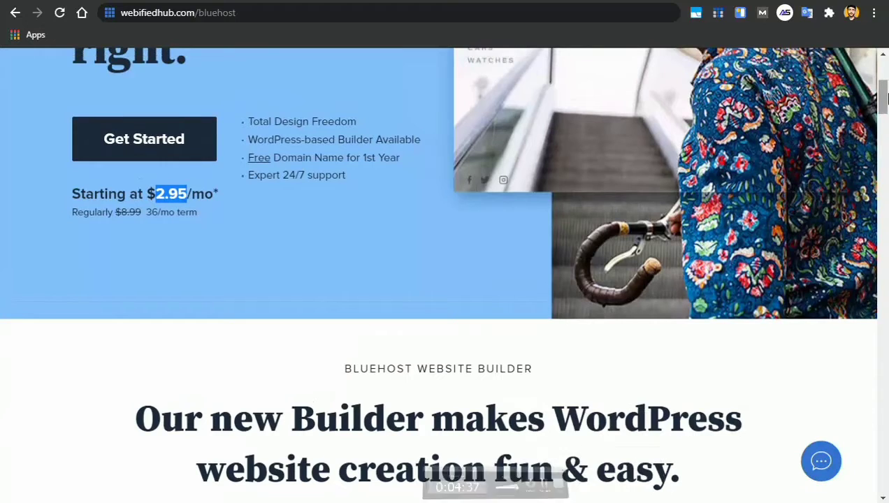
{"action": "left_click_drag", "start_coordinate": [886, 87], "coordinate": [886, 66]}
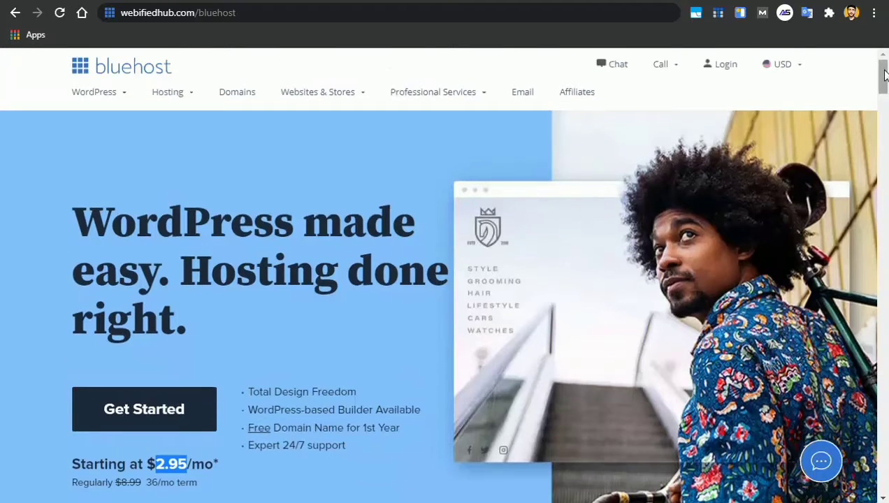
{"action": "mouse_move", "coordinate": [886, 74]}
{"action": "left_mouse_down"}
{"action": "mouse_move", "coordinate": [886, 84]}
{"action": "mouse_move", "coordinate": [887, 72]}
{"action": "left_mouse_up"}
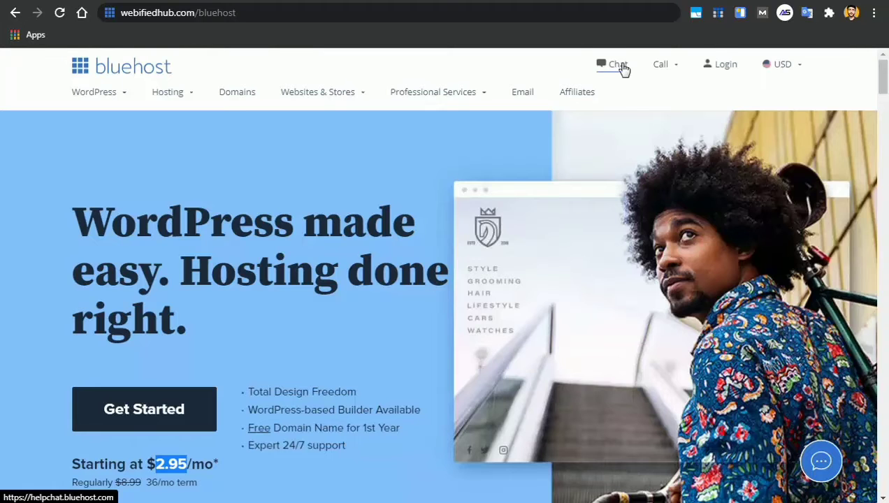
Examine the website builder section and compare the Shared Hosting, Online Stores and Managed WordPress hosting plans
{"action": "left_click_drag", "start_coordinate": [886, 67], "coordinate": [885, 99]}
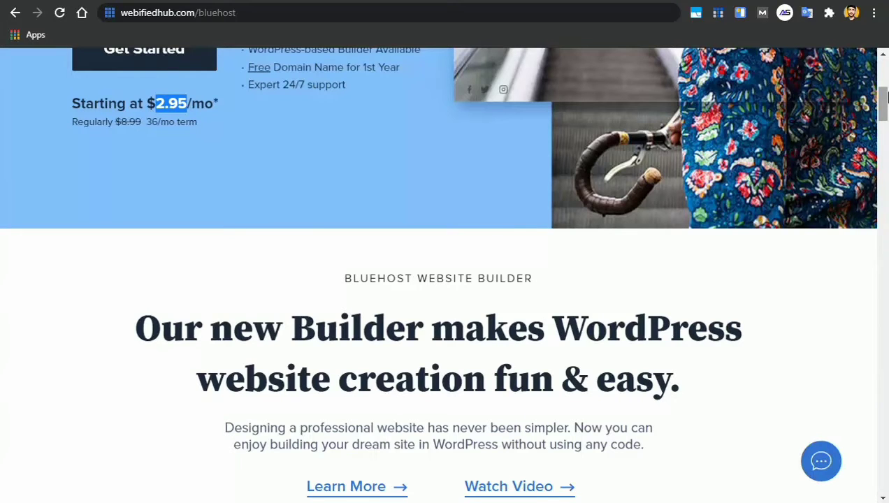
{"action": "left_click_drag", "start_coordinate": [886, 99], "coordinate": [886, 127]}
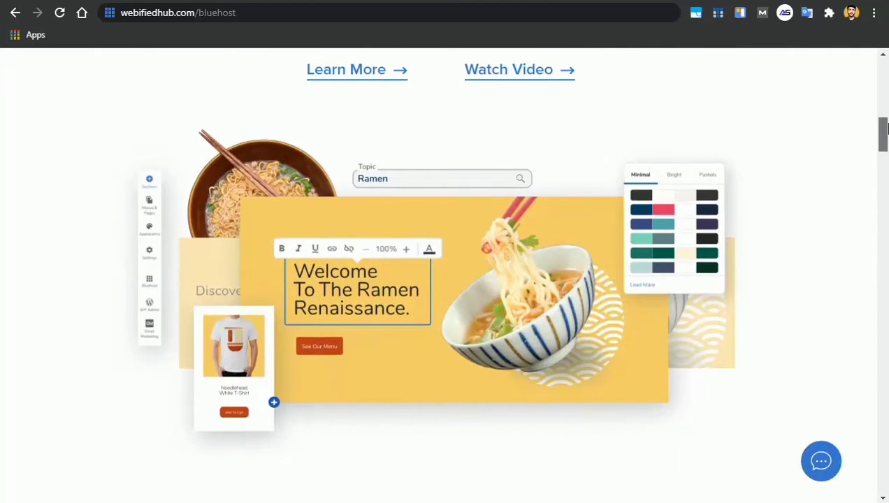
{"action": "left_click_drag", "start_coordinate": [886, 127], "coordinate": [886, 219]}
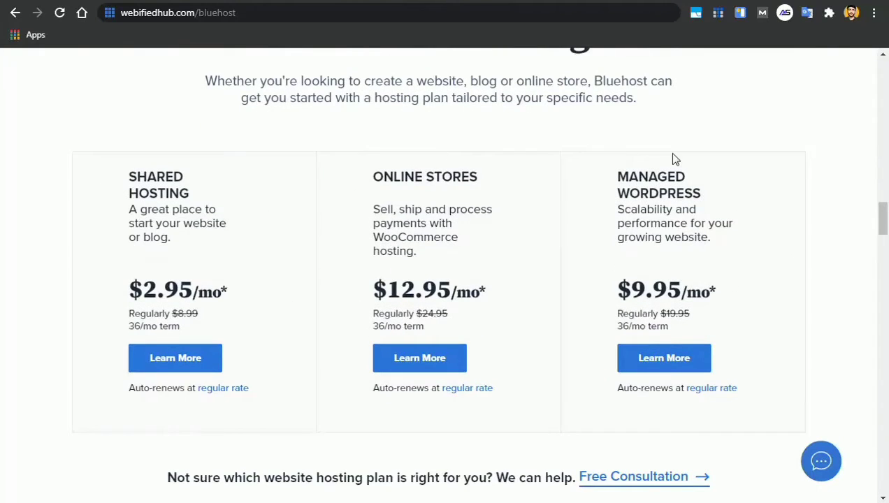
{"action": "double_click", "coordinate": [655, 195]}
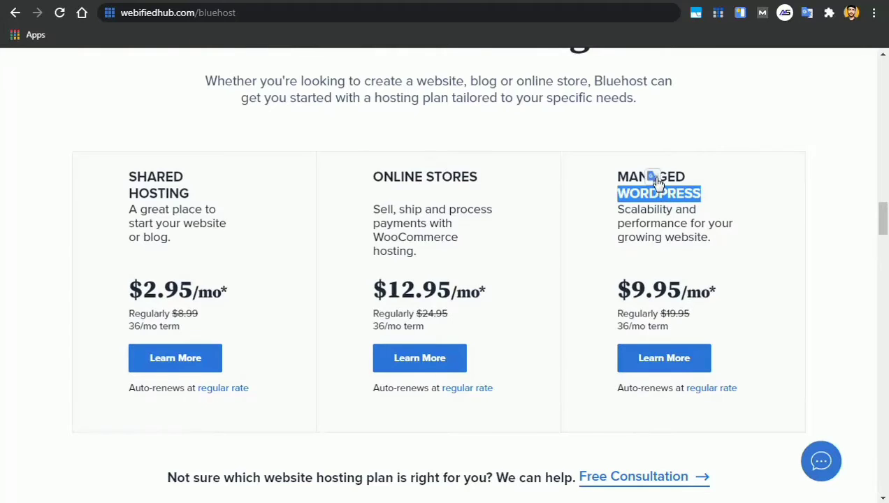
{"action": "left_click", "coordinate": [654, 179]}
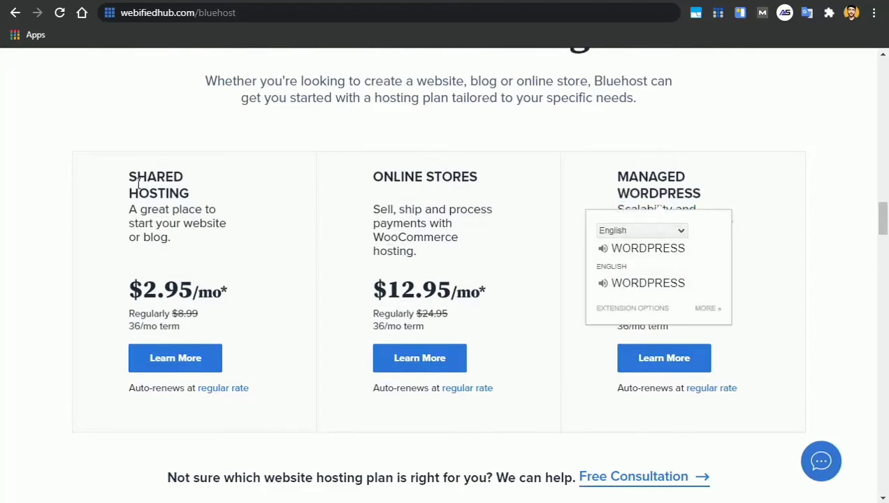
{"action": "left_click_drag", "start_coordinate": [128, 171], "coordinate": [185, 194]}
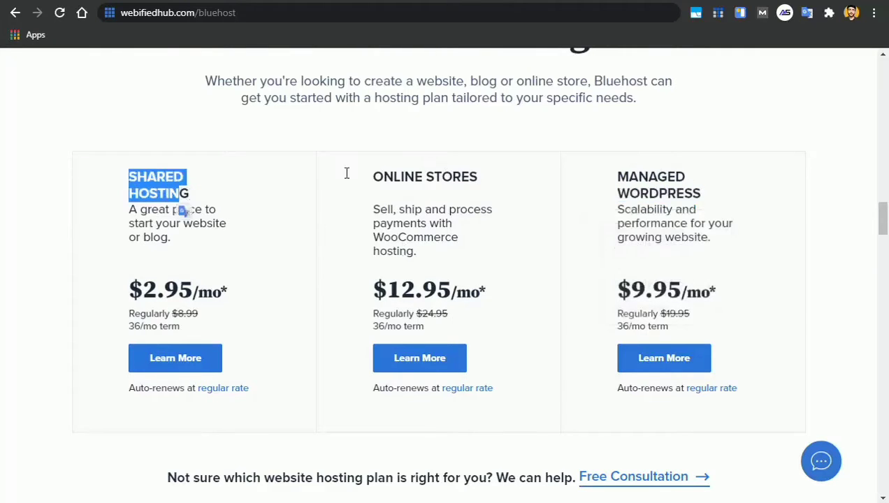
{"action": "triple_click", "coordinate": [401, 180]}
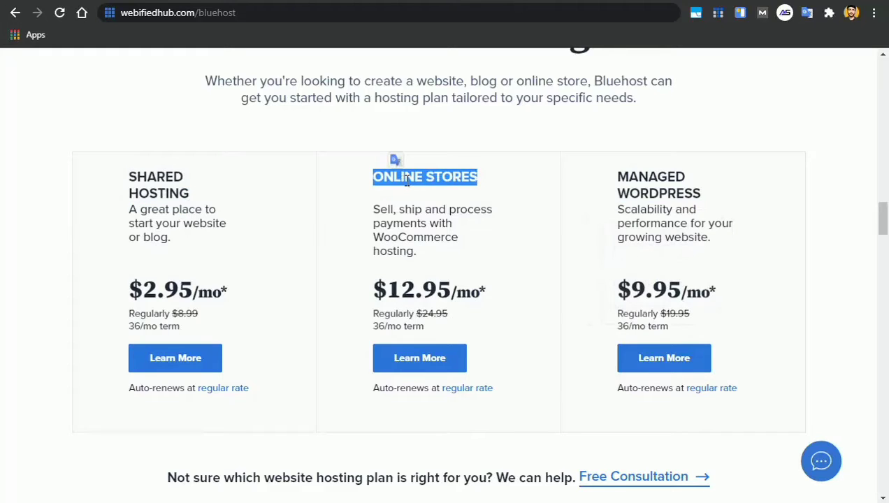
{"action": "double_click", "coordinate": [403, 179]}
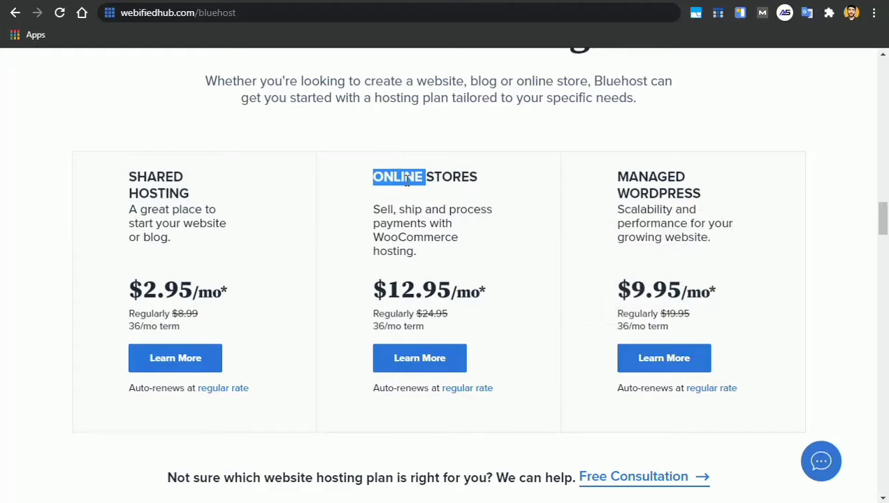
{"action": "double_click", "coordinate": [684, 178]}
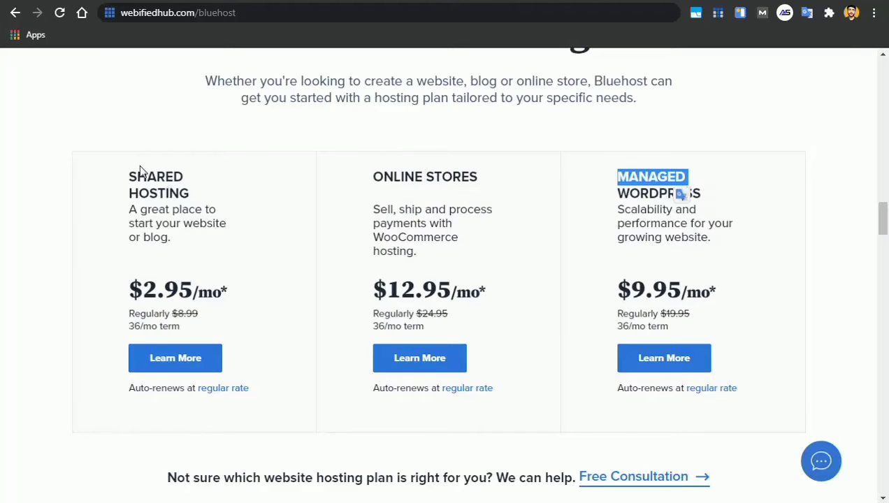
{"action": "left_click_drag", "start_coordinate": [130, 175], "coordinate": [199, 194]}
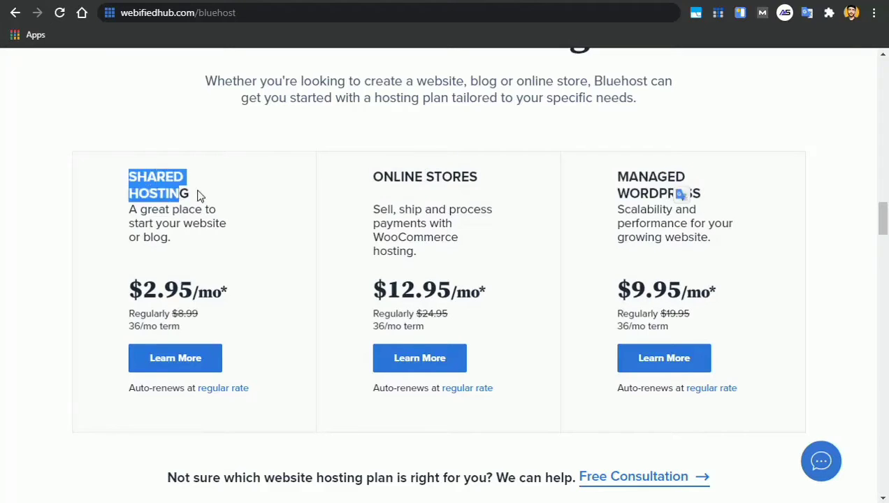
{"action": "left_click", "coordinate": [190, 194]}
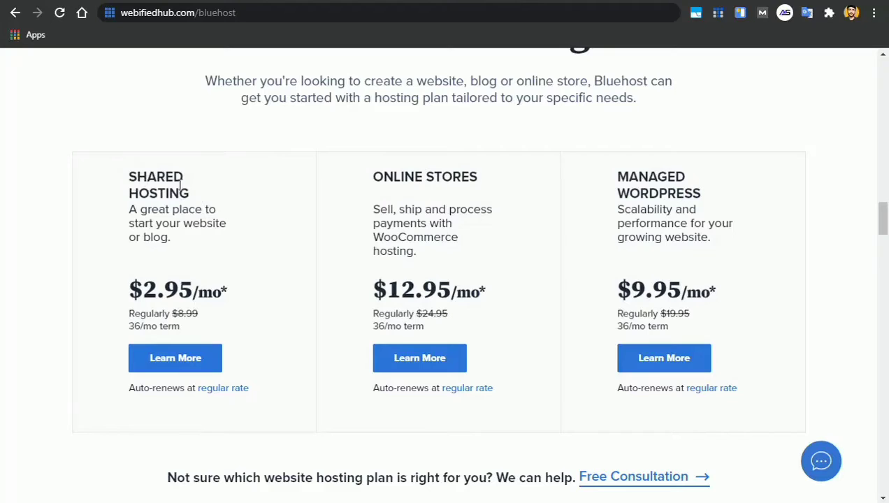
{"action": "left_click_drag", "start_coordinate": [130, 175], "coordinate": [170, 197]}
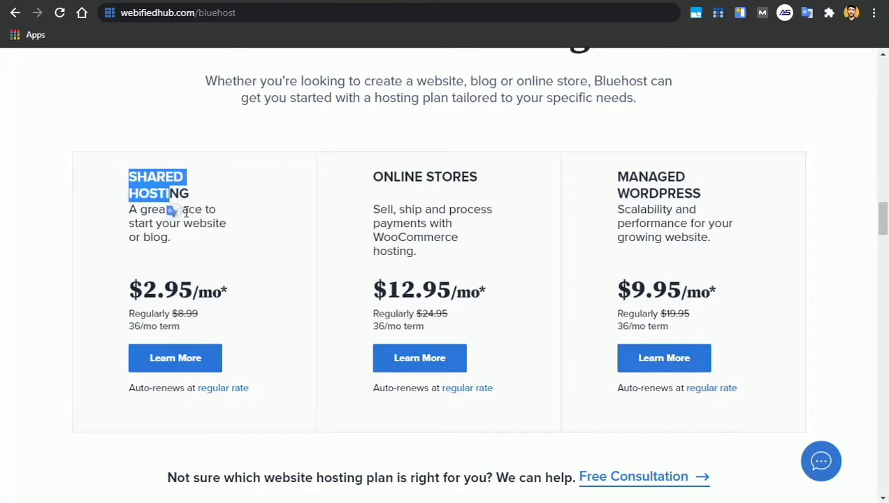
Check the Shared Hosting plan's monthly price and open the plan's detail page
{"action": "left_click", "coordinate": [171, 293]}
{"action": "left_click_drag", "start_coordinate": [199, 295], "coordinate": [192, 308]}
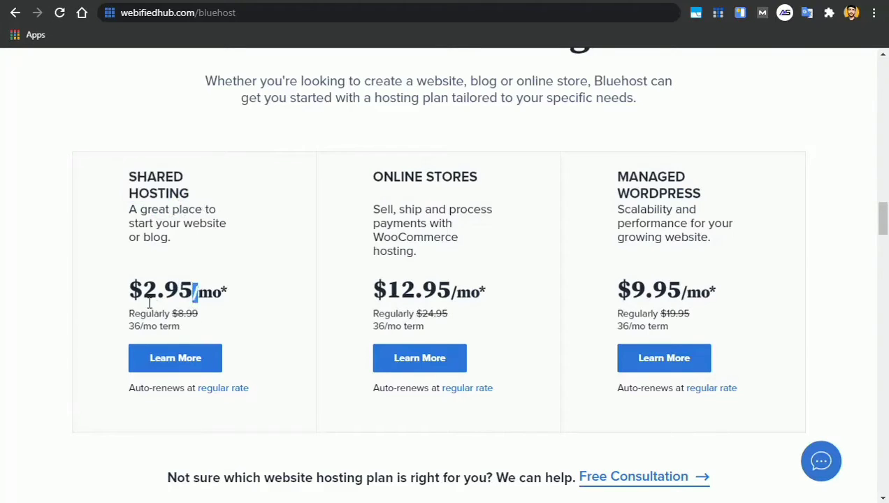
{"action": "left_click_drag", "start_coordinate": [144, 292], "coordinate": [194, 292]}
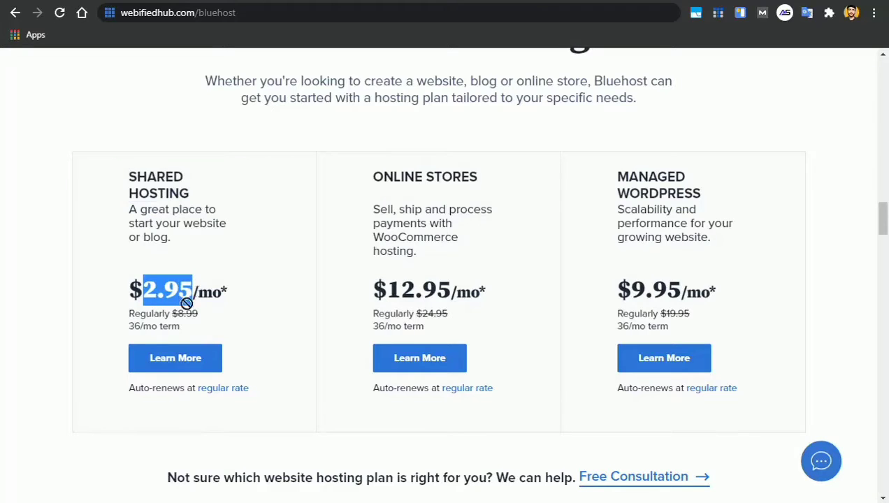
{"action": "left_click", "coordinate": [258, 332]}
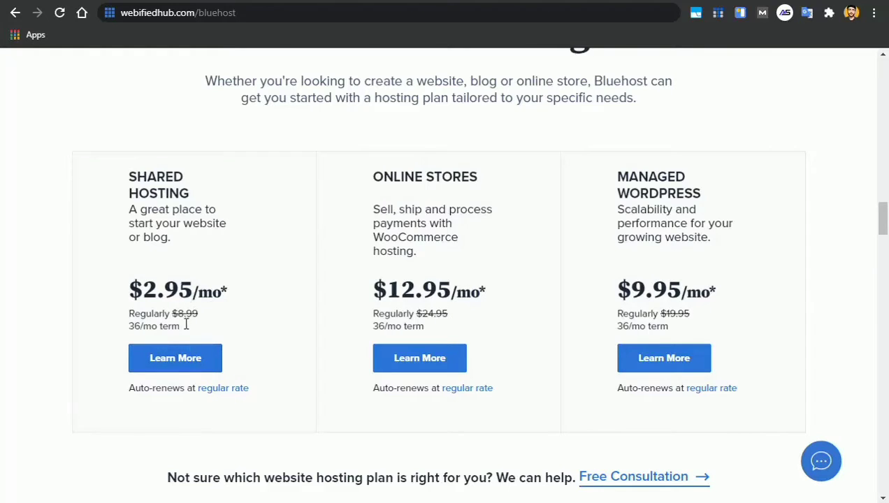
{"action": "left_click", "coordinate": [194, 365]}
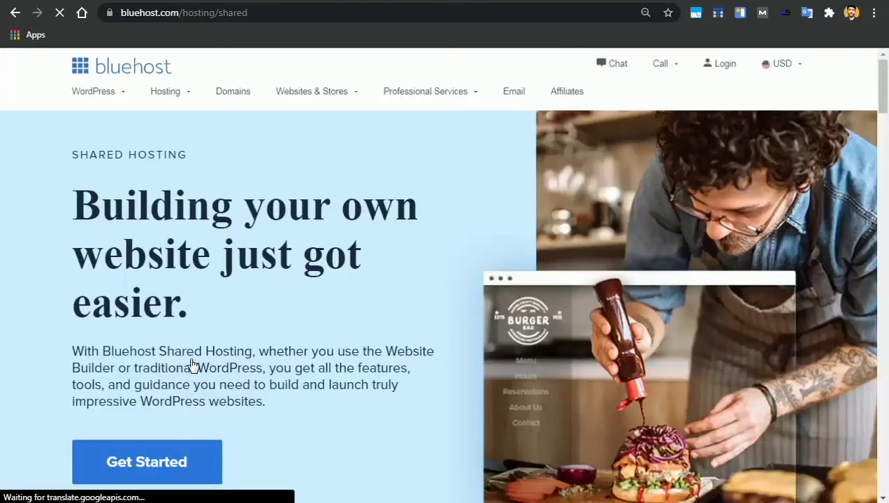
Compare the Basic, Plus, Choice Plus and Pro shared hosting plans and select the Plus plan
{"action": "left_click_drag", "start_coordinate": [882, 83], "coordinate": [886, 170]}
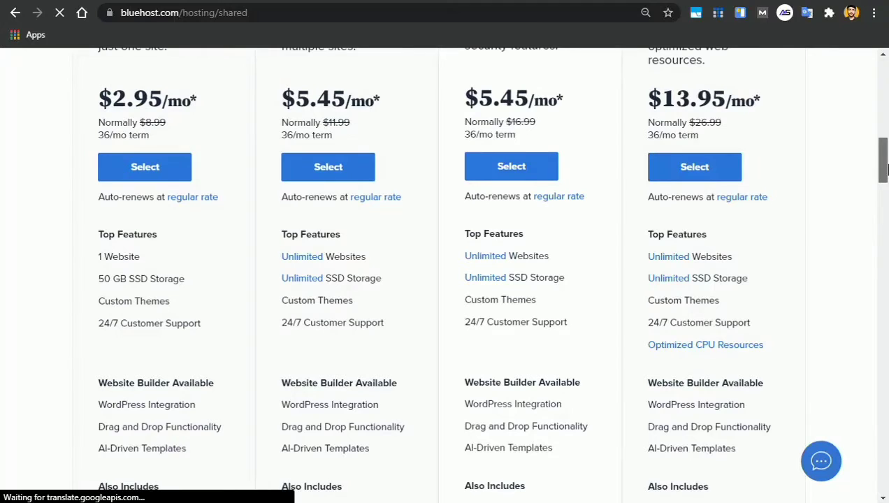
{"action": "left_click_drag", "start_coordinate": [886, 168], "coordinate": [886, 158]}
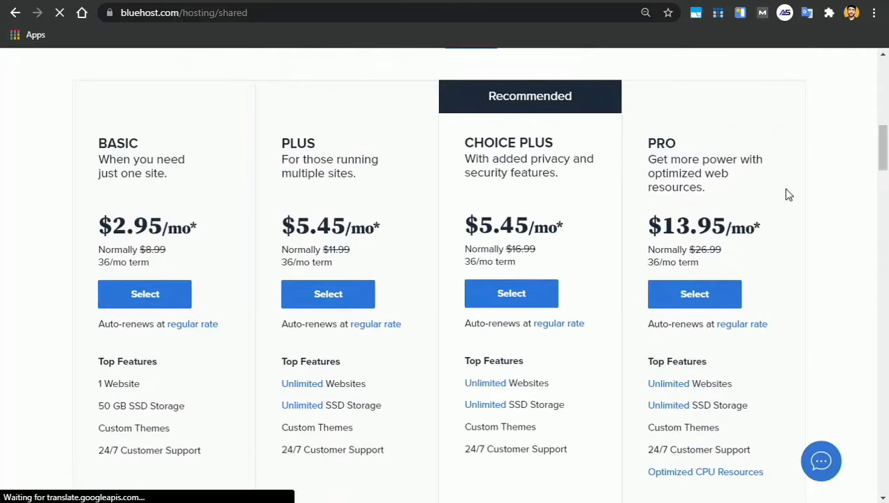
{"action": "double_click", "coordinate": [311, 143]}
{"action": "mouse_move", "coordinate": [886, 142]}
{"action": "left_mouse_down"}
{"action": "mouse_move", "coordinate": [886, 194]}
{"action": "mouse_move", "coordinate": [886, 132]}
{"action": "left_mouse_up"}
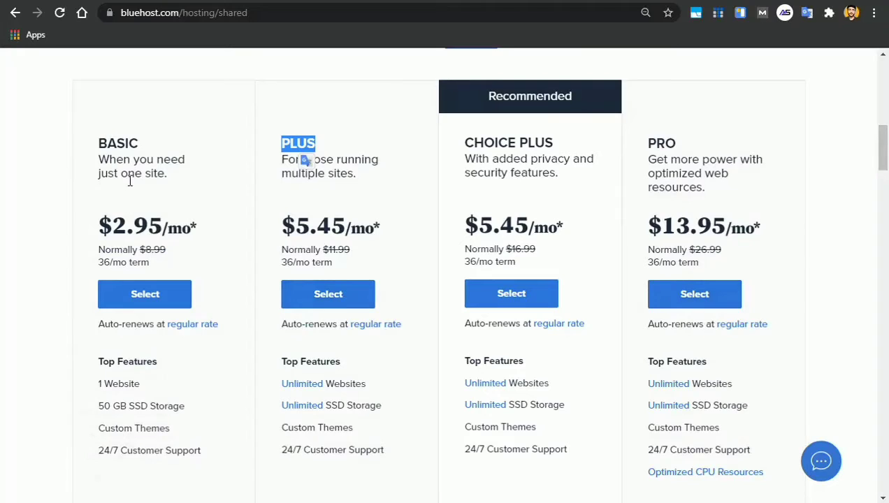
{"action": "left_click", "coordinate": [339, 308]}
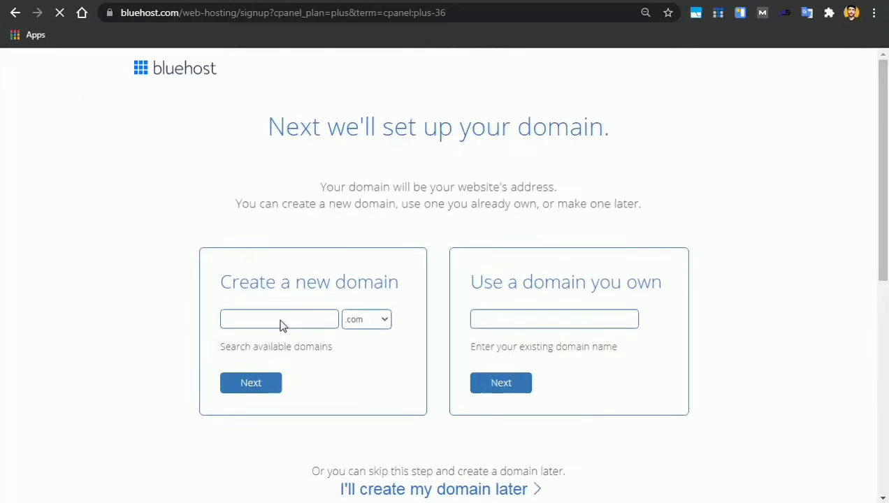
Submit techwithkhadin with the .com extension as the new domain for the hosting account
{"action": "left_click", "coordinate": [283, 322]}
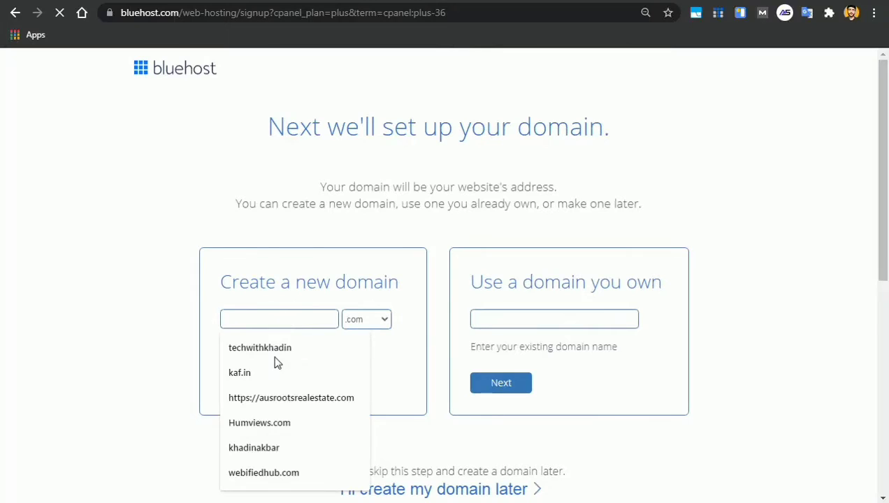
{"action": "left_click", "coordinate": [276, 353]}
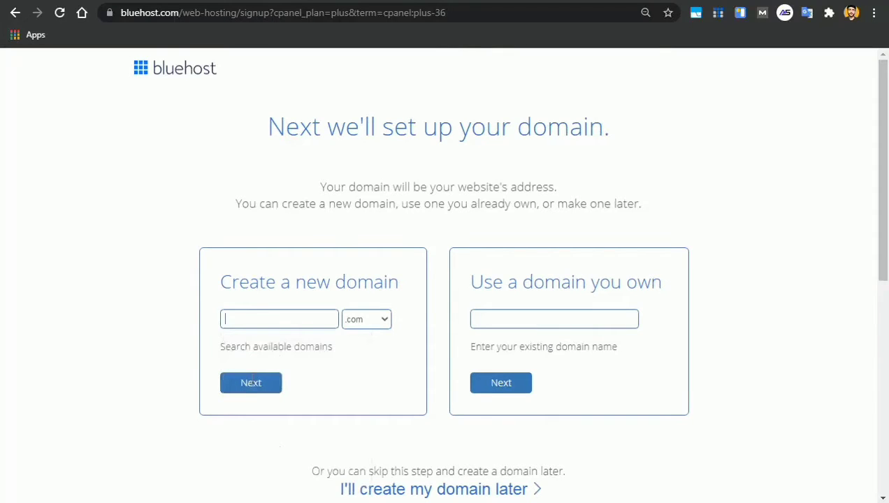
{"action": "left_click", "coordinate": [248, 389]}
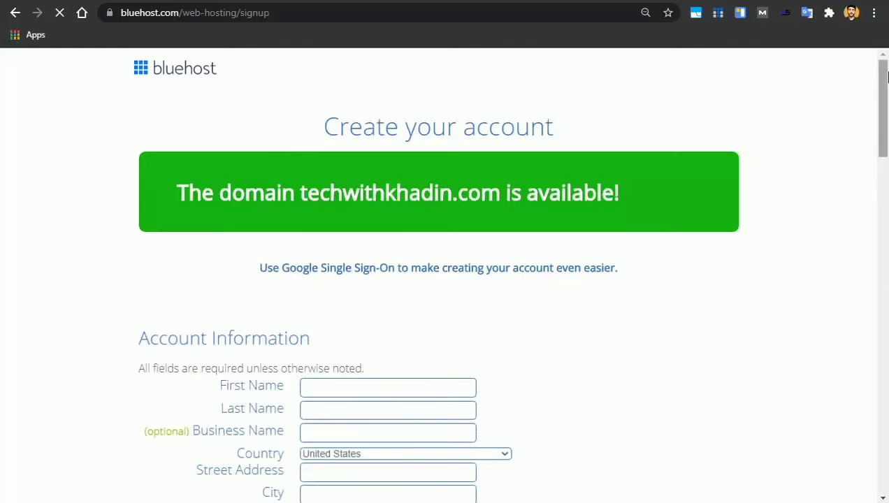
Examine the account information fields, the Account Plan options and the hosting price on the account creation page
{"action": "scroll", "coordinate": [697, 186], "scroll_direction": "down", "scroll_amount": 3}
{"action": "scroll", "coordinate": [697, 186], "scroll_direction": "up", "scroll_amount": 1}
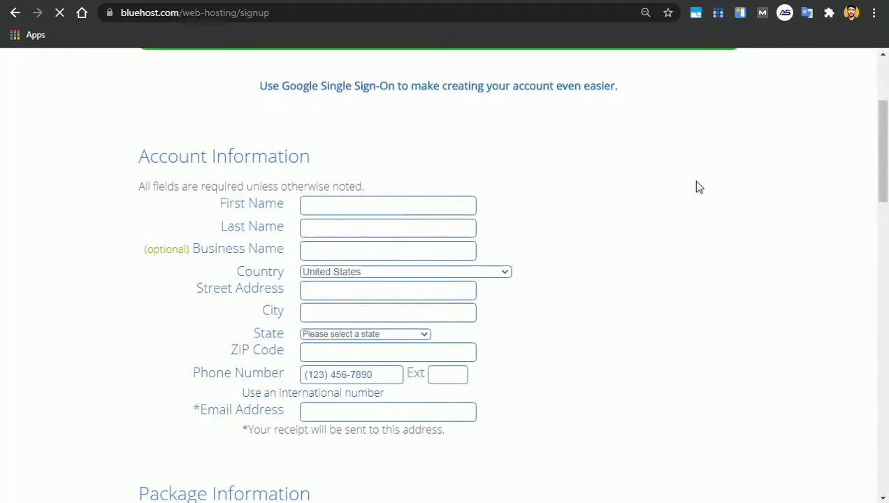
{"action": "mouse_move", "coordinate": [886, 160]}
{"action": "left_mouse_down"}
{"action": "mouse_move", "coordinate": [887, 114]}
{"action": "mouse_move", "coordinate": [886, 169]}
{"action": "left_mouse_up"}
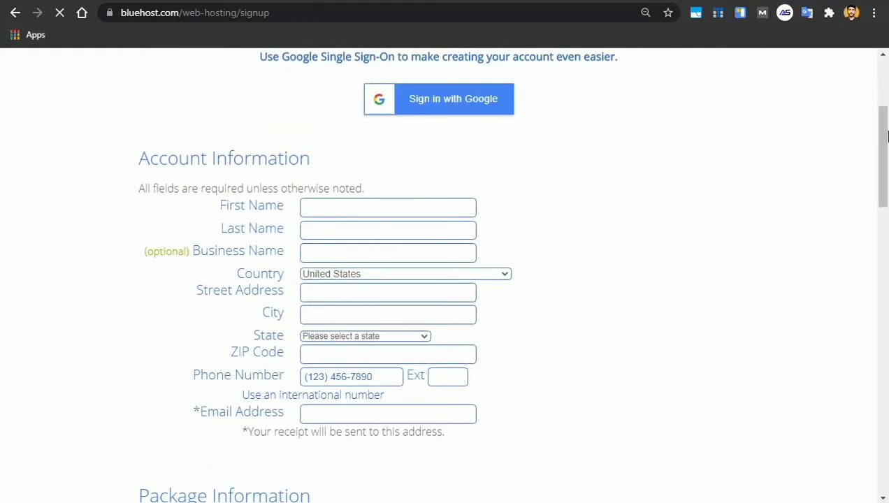
{"action": "scroll", "coordinate": [888, 136], "scroll_direction": "down", "scroll_amount": 1}
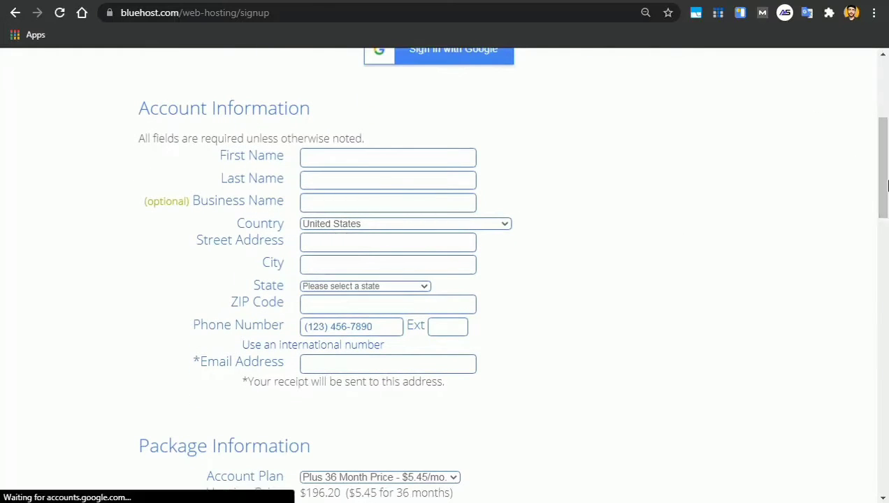
{"action": "left_click_drag", "start_coordinate": [887, 184], "coordinate": [887, 264]}
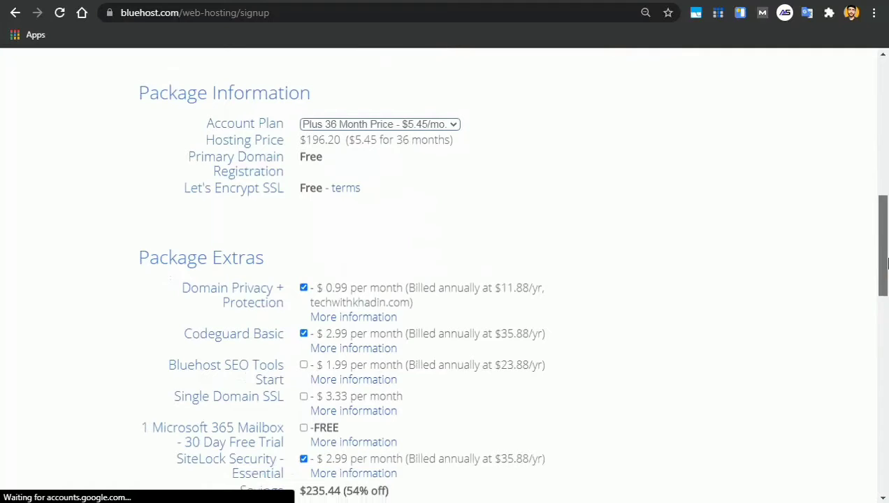
{"action": "left_click", "coordinate": [401, 125]}
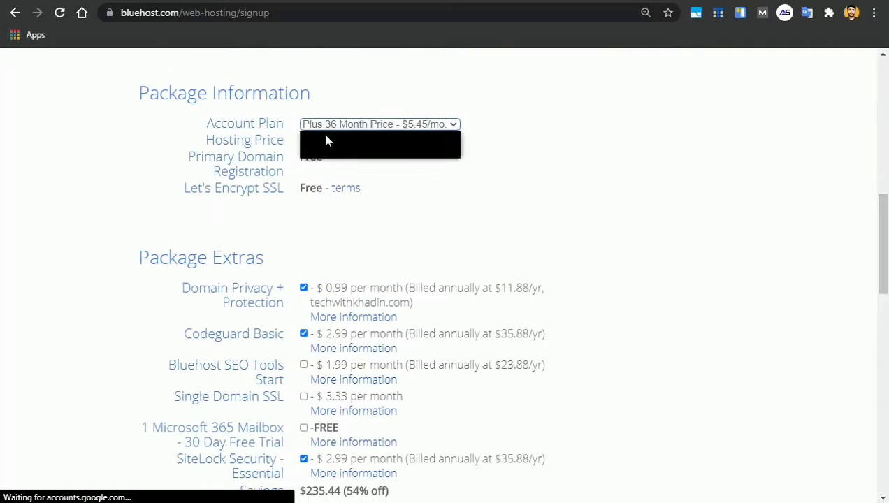
{"action": "left_click", "coordinate": [419, 172]}
{"action": "triple_click", "coordinate": [358, 143]}
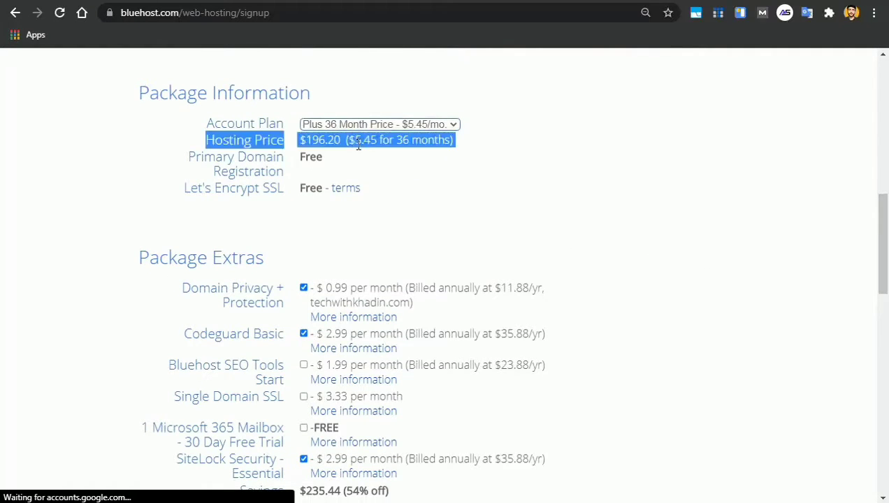
{"action": "left_click", "coordinate": [399, 159]}
{"action": "double_click", "coordinate": [405, 147]}
{"action": "triple_click", "coordinate": [406, 149]}
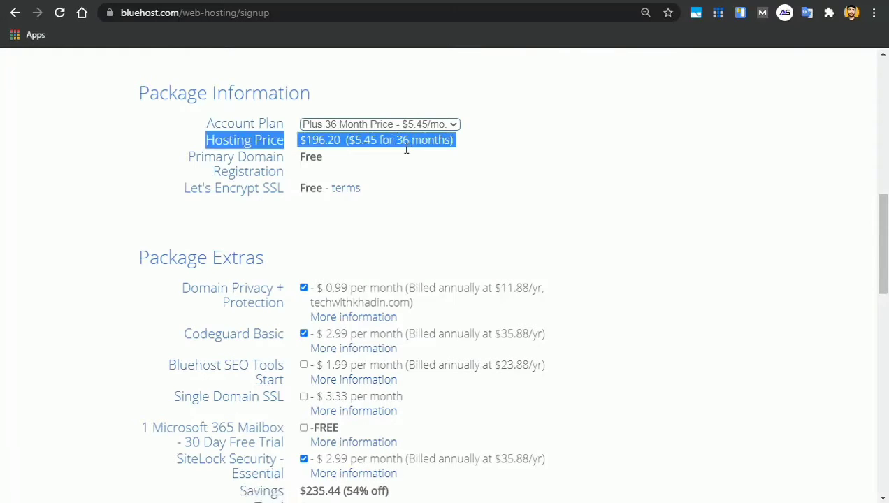
Deselect the Domain Privacy + Protection package extra and dismiss its warning
{"action": "left_click_drag", "start_coordinate": [883, 246], "coordinate": [707, 270]}
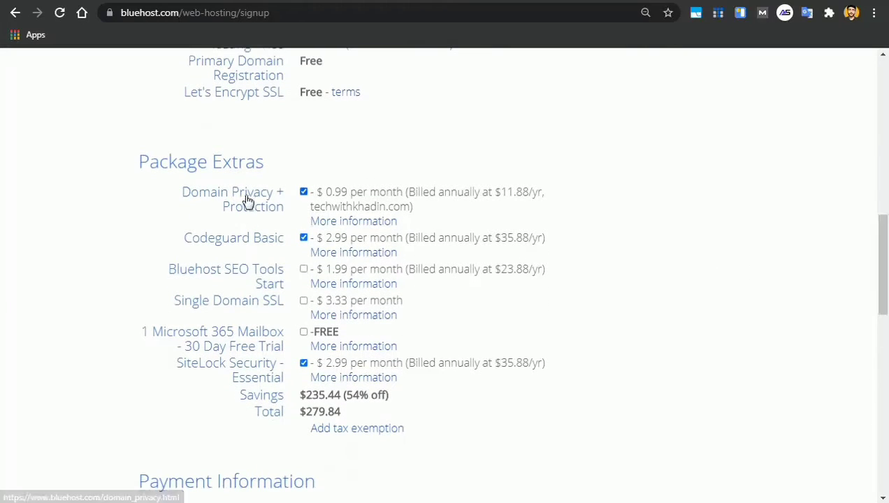
{"action": "left_click_drag", "start_coordinate": [218, 193], "coordinate": [237, 205]}
{"action": "left_click", "coordinate": [656, 200]}
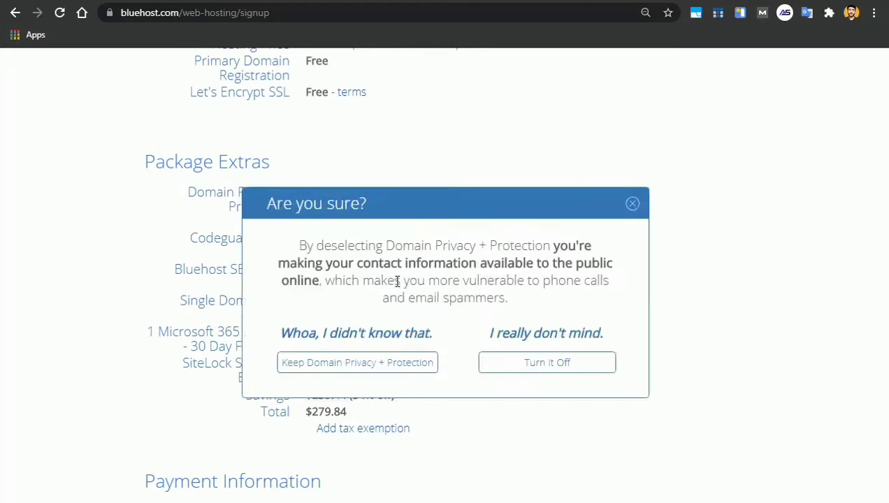
{"action": "left_click", "coordinate": [632, 204]}
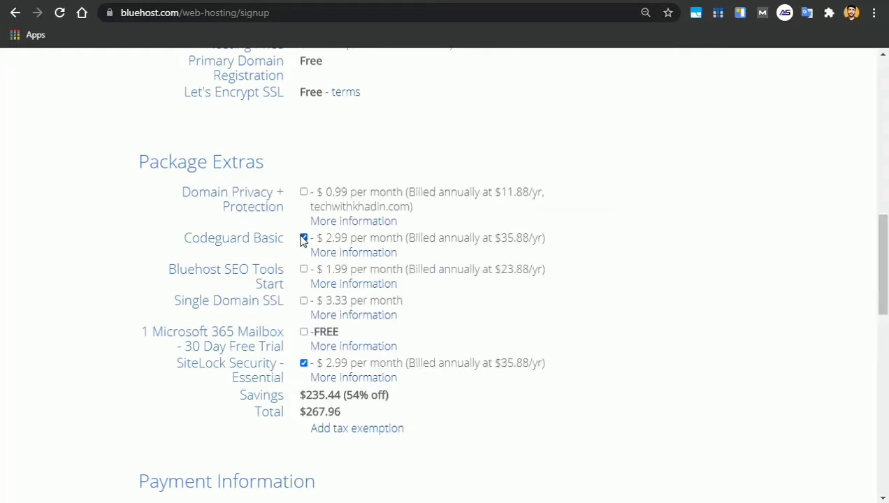
Deselect Codeguard Basic and SiteLock Security - Essential in the package extras, closing the Windows color scheme prompt
{"action": "triple_click", "coordinate": [527, 238]}
{"action": "left_click", "coordinate": [548, 232]}
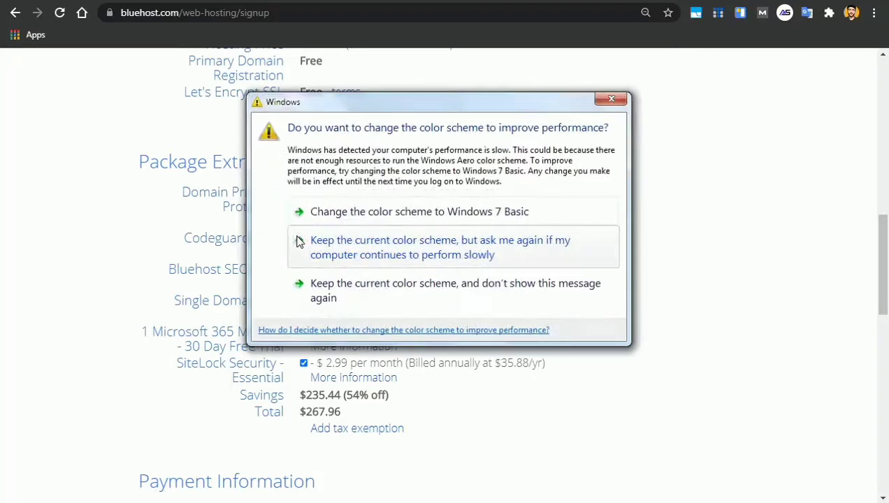
{"action": "left_click", "coordinate": [612, 99]}
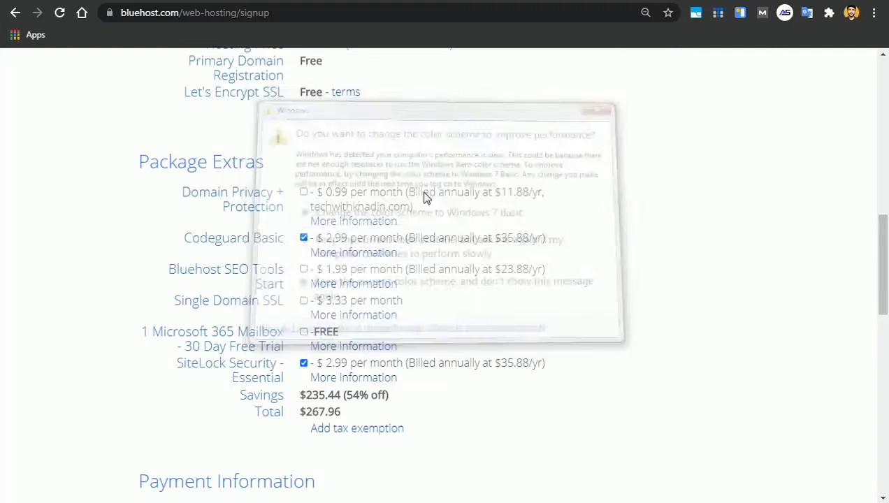
{"action": "left_click", "coordinate": [303, 238]}
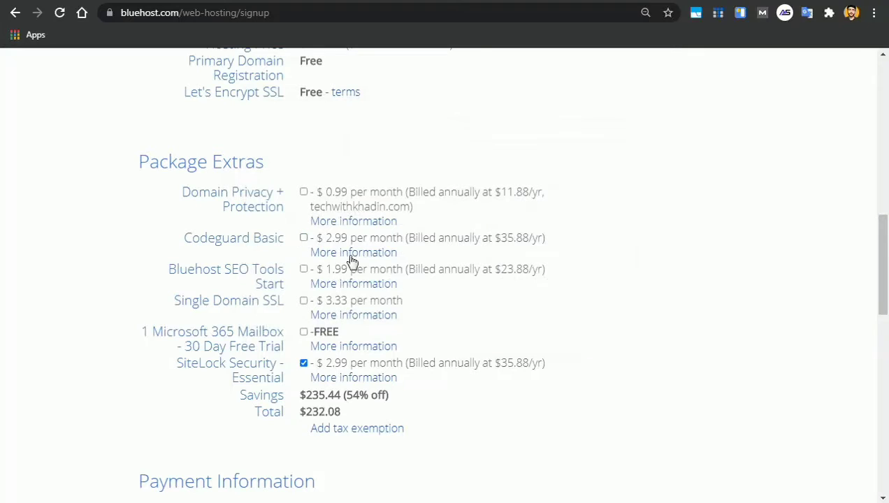
{"action": "left_click", "coordinate": [303, 364]}
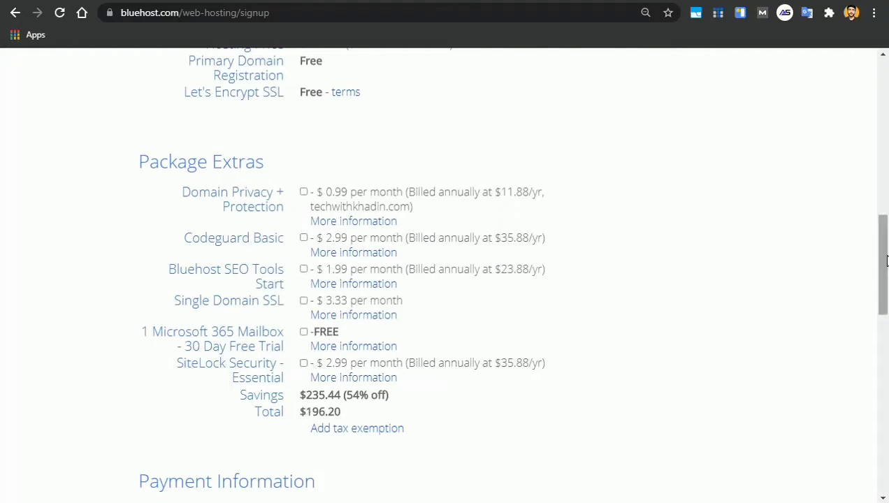
Examine the order total, the credit card payment fields and the auto renewal terms on the signup page
{"action": "scroll", "coordinate": [884, 260], "scroll_direction": "down", "scroll_amount": 3}
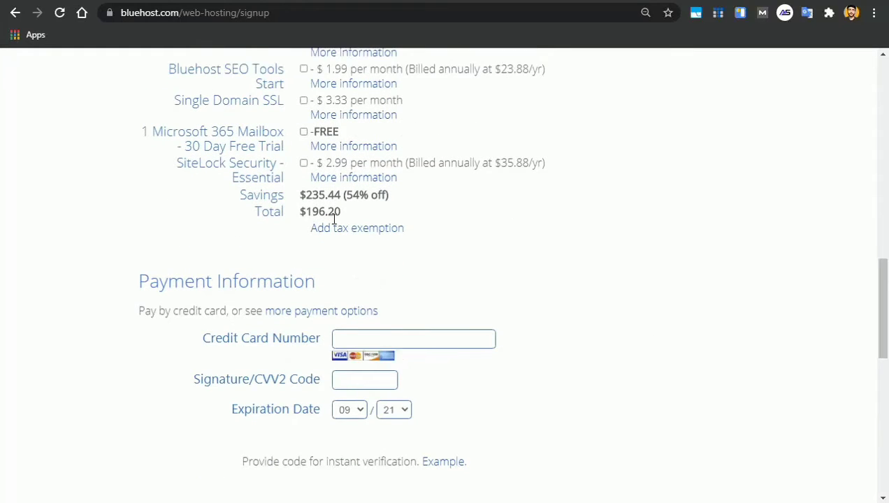
{"action": "double_click", "coordinate": [334, 218]}
{"action": "triple_click", "coordinate": [334, 218]}
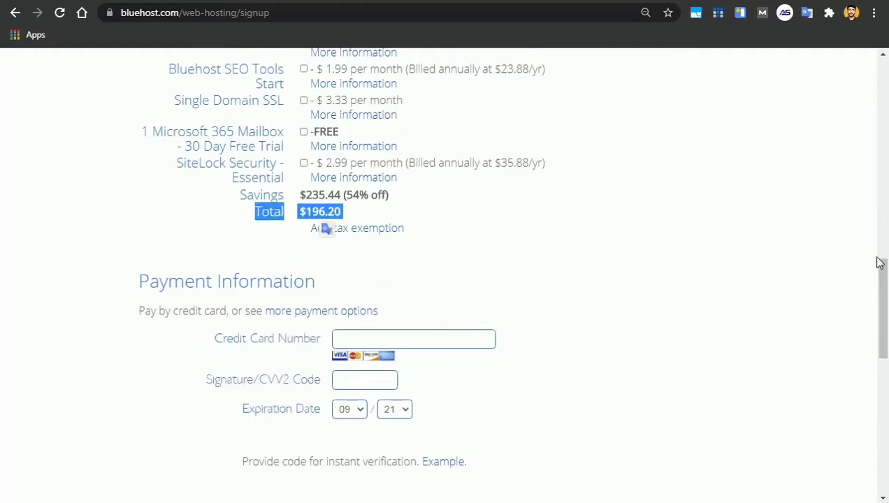
{"action": "mouse_move", "coordinate": [884, 353]}
{"action": "left_mouse_down"}
{"action": "mouse_move", "coordinate": [885, 260]}
{"action": "mouse_move", "coordinate": [886, 363]}
{"action": "left_mouse_up"}
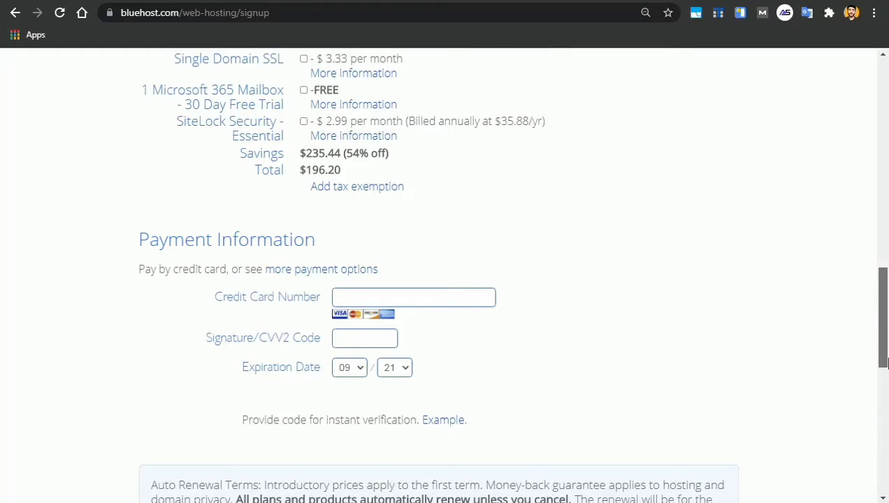
{"action": "left_click_drag", "start_coordinate": [887, 363], "coordinate": [887, 371]}
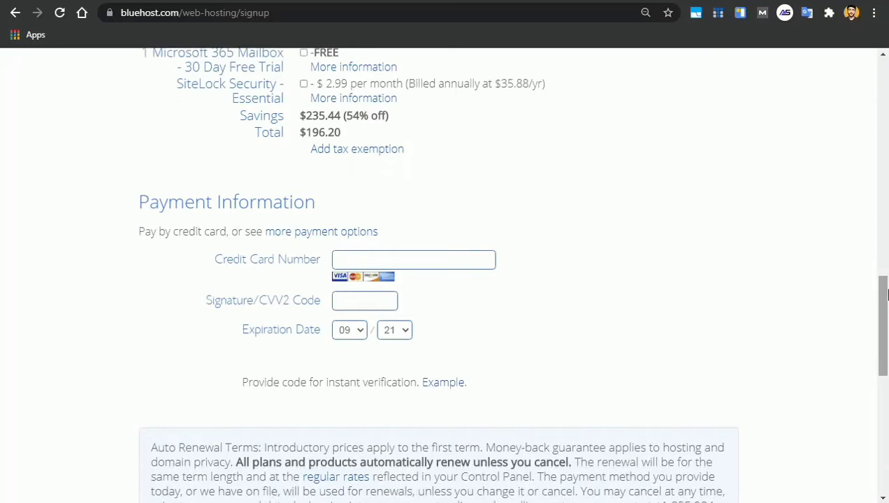
{"action": "left_click_drag", "start_coordinate": [886, 293], "coordinate": [888, 386]}
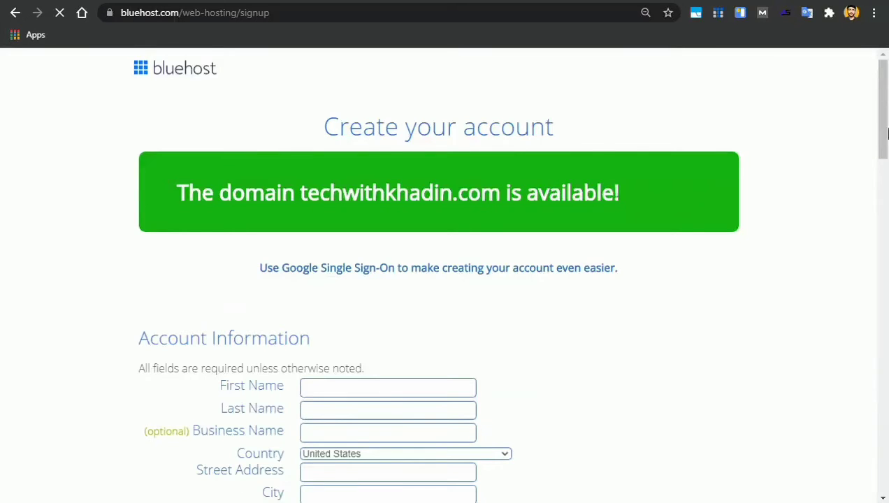
Remove Codeguard Basic and SiteLock Security - Essential from the signup for the plan costing $4.95 for 36 months
{"action": "left_click_drag", "start_coordinate": [886, 132], "coordinate": [882, 253]}
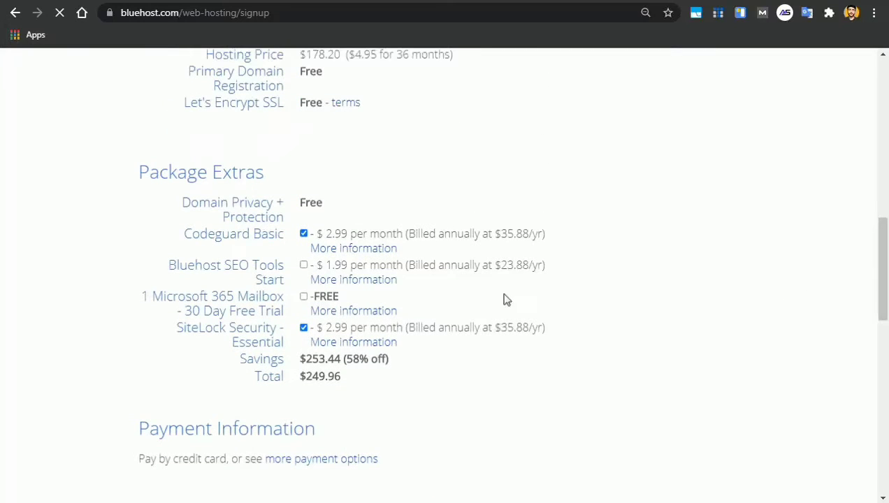
{"action": "left_click", "coordinate": [303, 233]}
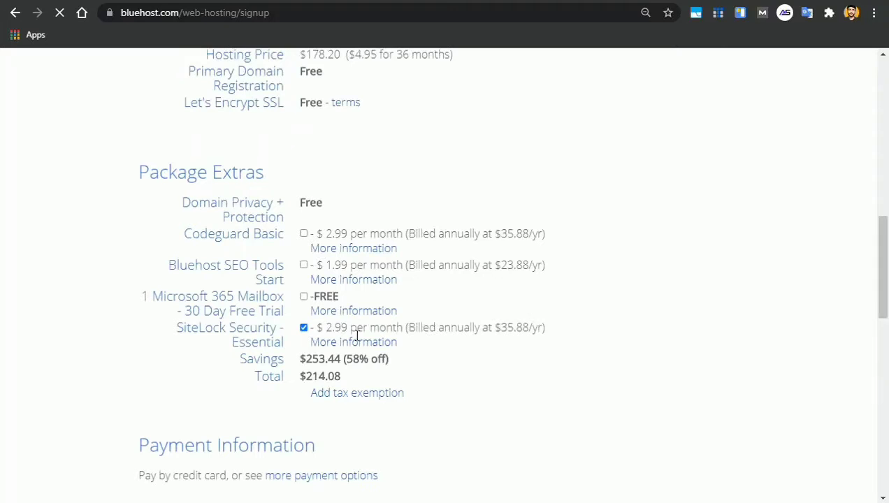
{"action": "left_click", "coordinate": [303, 327]}
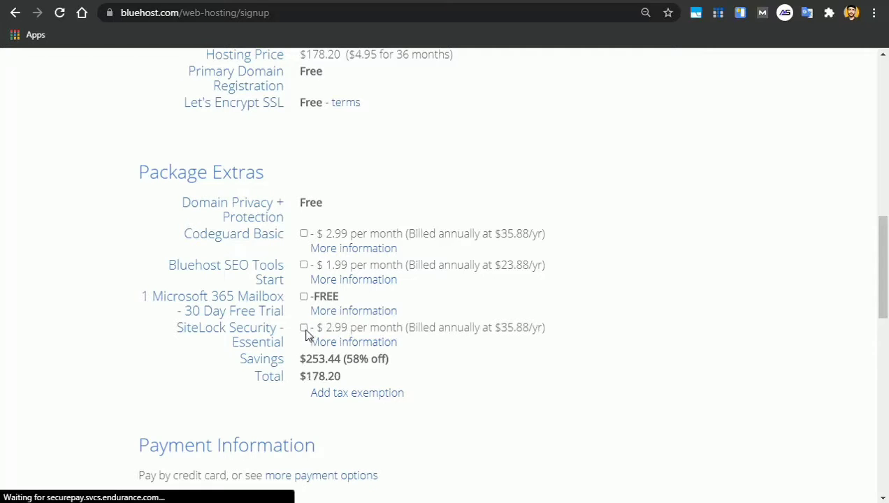
{"action": "left_click_drag", "start_coordinate": [886, 279], "coordinate": [886, 343]}
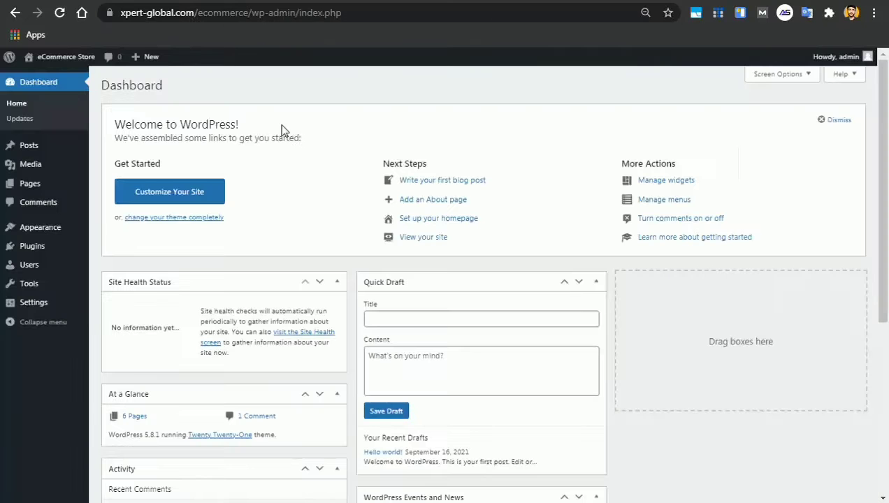
{"action": "left_click_drag", "start_coordinate": [883, 191], "coordinate": [879, 116]}
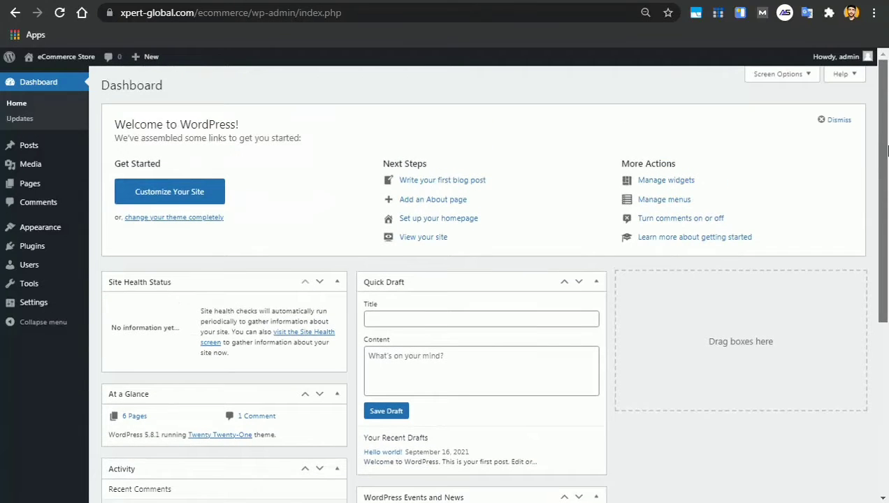
{"action": "left_click_drag", "start_coordinate": [888, 150], "coordinate": [888, 259]}
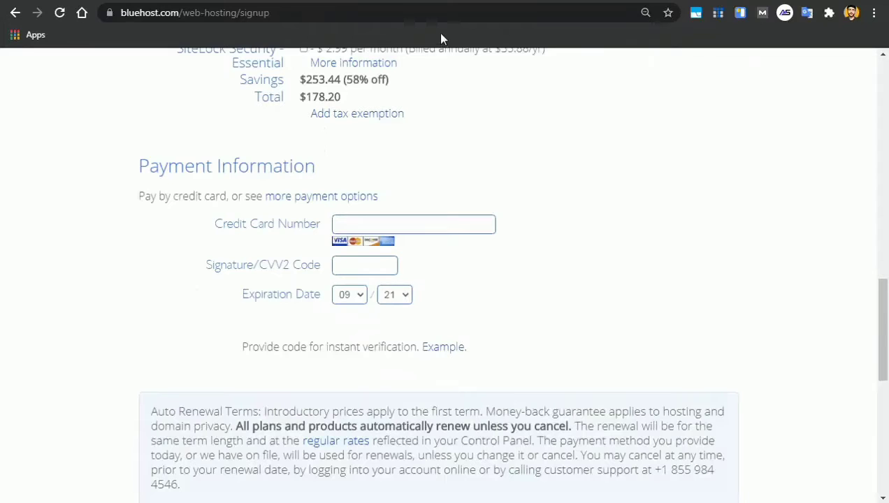
Open the Liquid Web hosting site through the webifiedhub.com/liquidweb link
{"action": "left_click", "coordinate": [449, 21]}
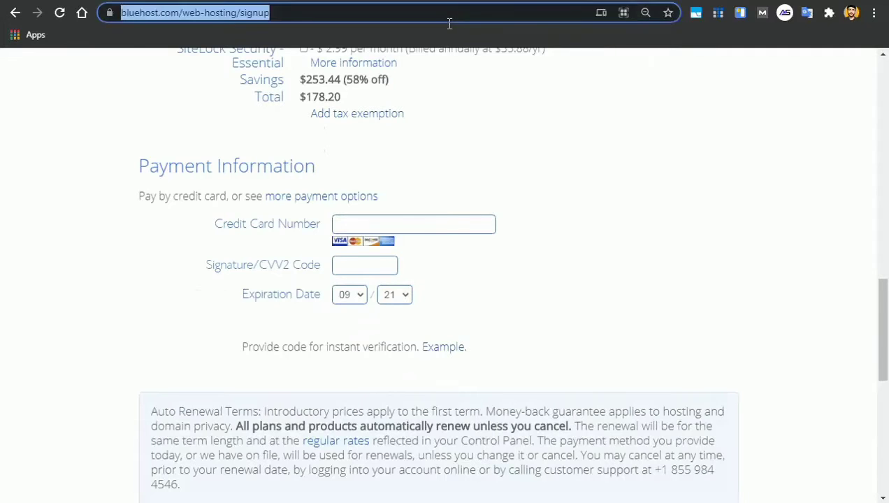
{"action": "type", "text": "webifiedhub.com"}
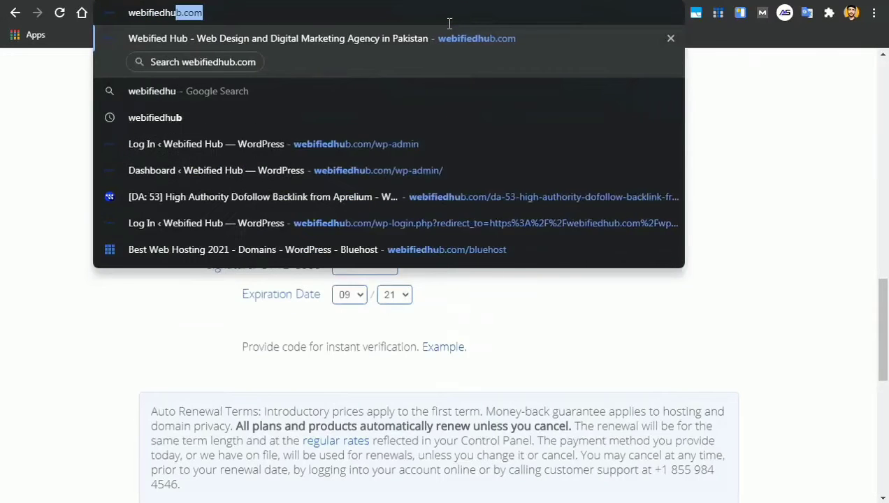
{"action": "type", "text": "/l"}
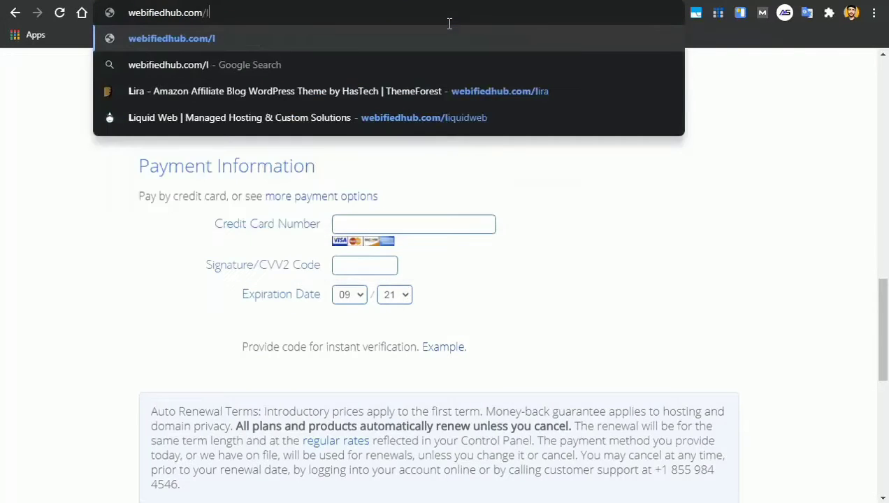
{"action": "left_click", "coordinate": [360, 112]}
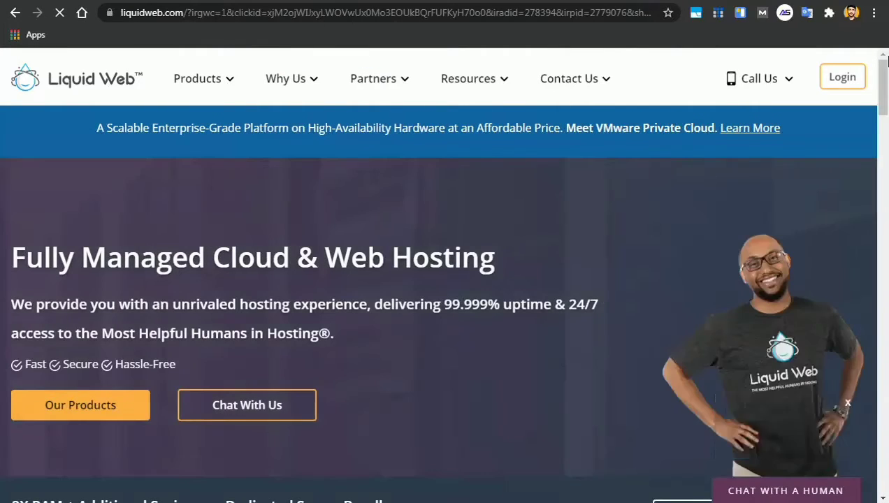
Open Liquid Web's Managed WooCommerce hosting product page and examine its features and the Starter and Creator plans
{"action": "left_click_drag", "start_coordinate": [882, 114], "coordinate": [887, 294]}
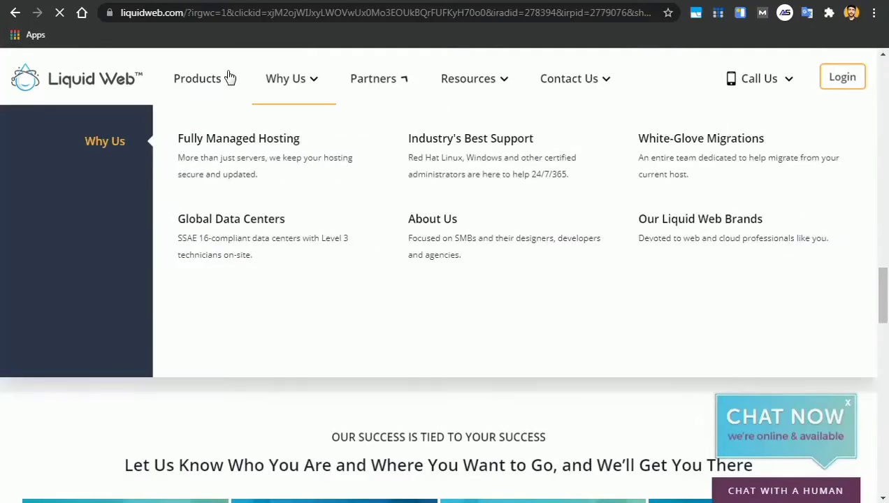
{"action": "mouse_move", "coordinate": [199, 101]}
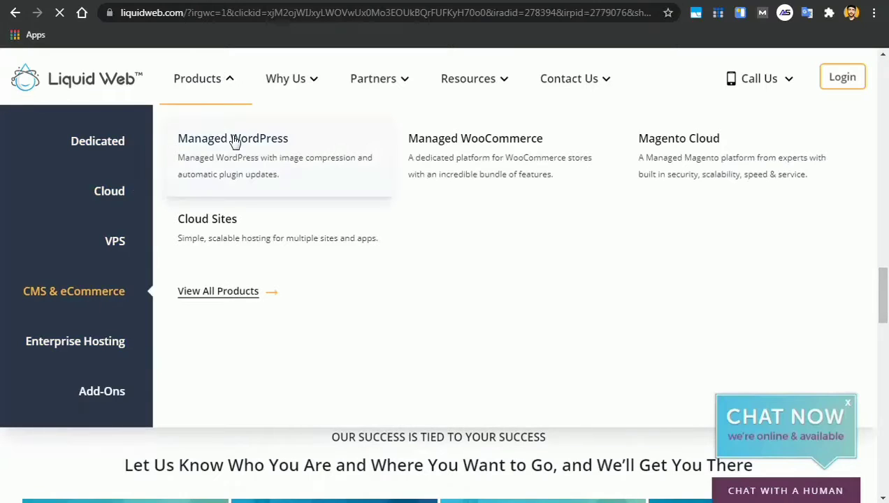
{"action": "left_click", "coordinate": [481, 162]}
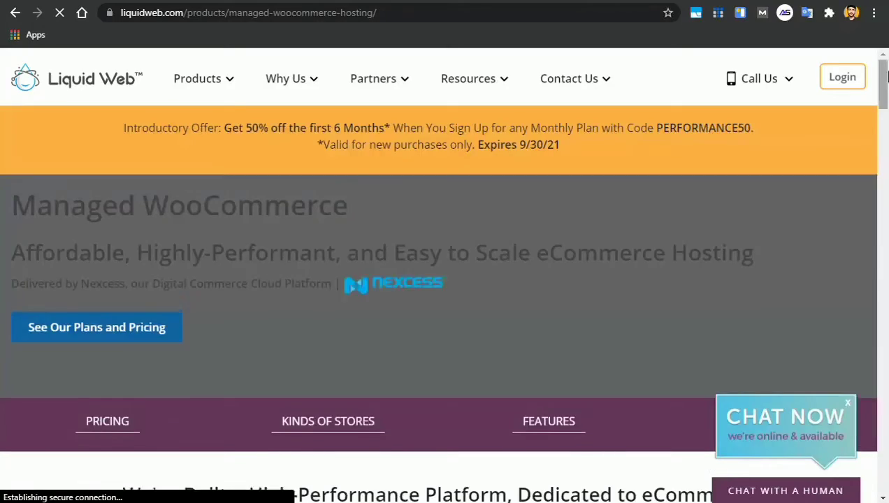
{"action": "left_click", "coordinate": [887, 213]}
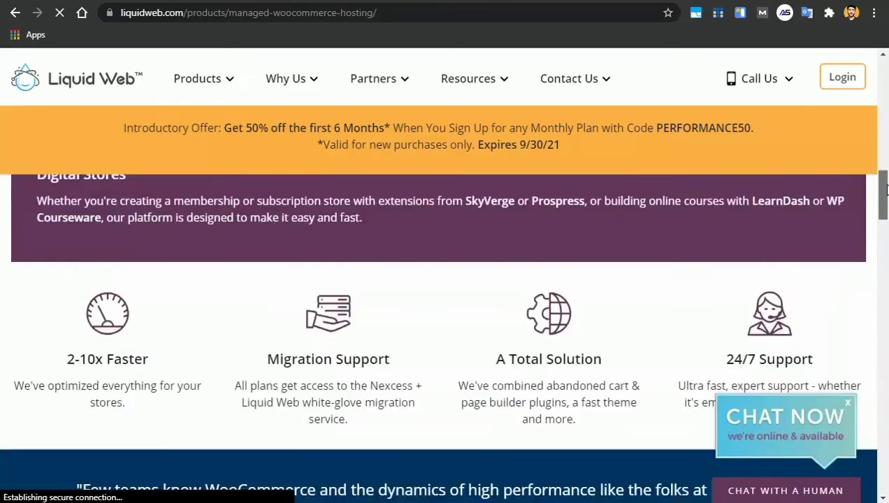
{"action": "left_click_drag", "start_coordinate": [886, 189], "coordinate": [886, 338]}
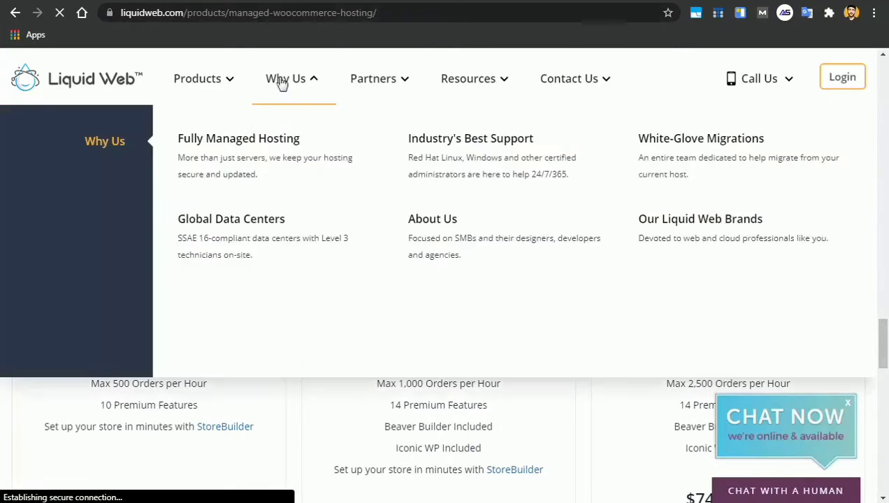
{"action": "mouse_move", "coordinate": [377, 79]}
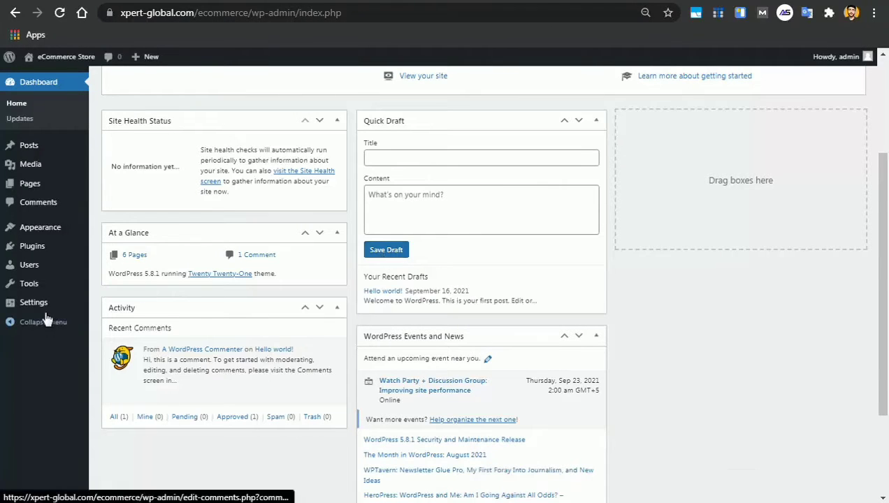
Allow anyone to register in the WordPress store's General Settings, save the changes and review the settings
{"action": "mouse_move", "coordinate": [60, 305]}
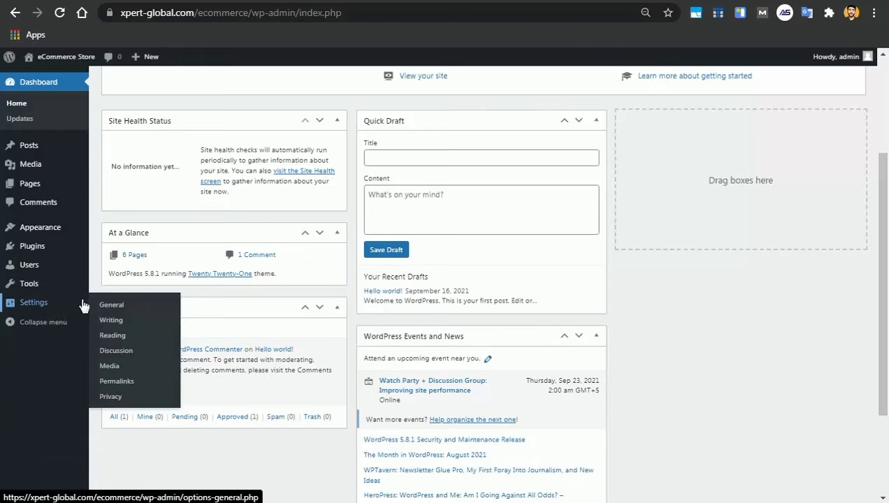
{"action": "left_click", "coordinate": [140, 301]}
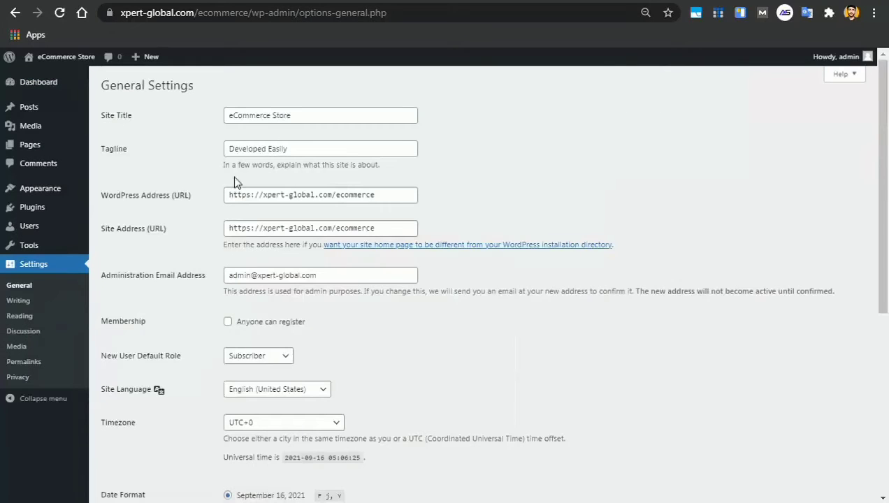
{"action": "double_click", "coordinate": [295, 117]}
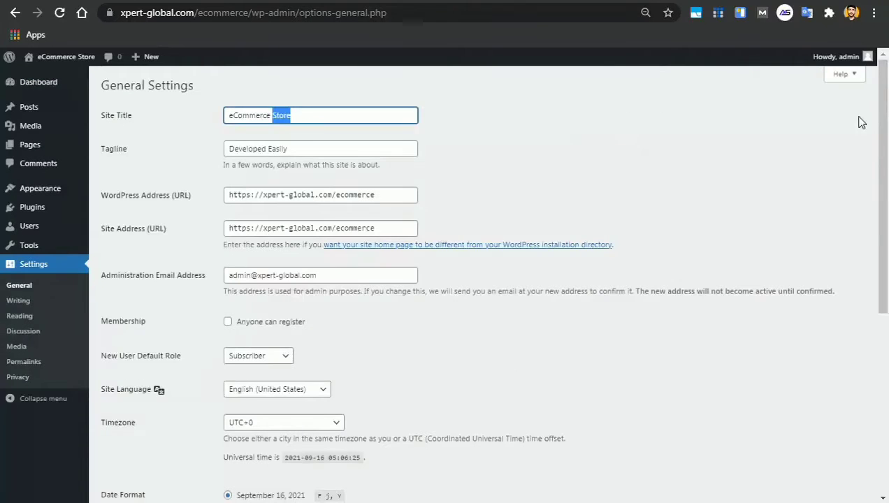
{"action": "left_click_drag", "start_coordinate": [884, 127], "coordinate": [879, 228]}
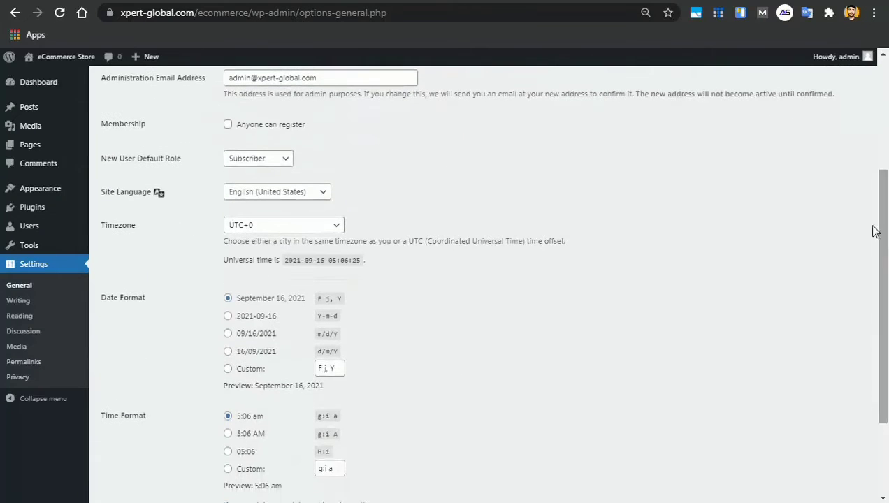
{"action": "left_click", "coordinate": [229, 127]}
{"action": "left_click_drag", "start_coordinate": [879, 171], "coordinate": [879, 245]}
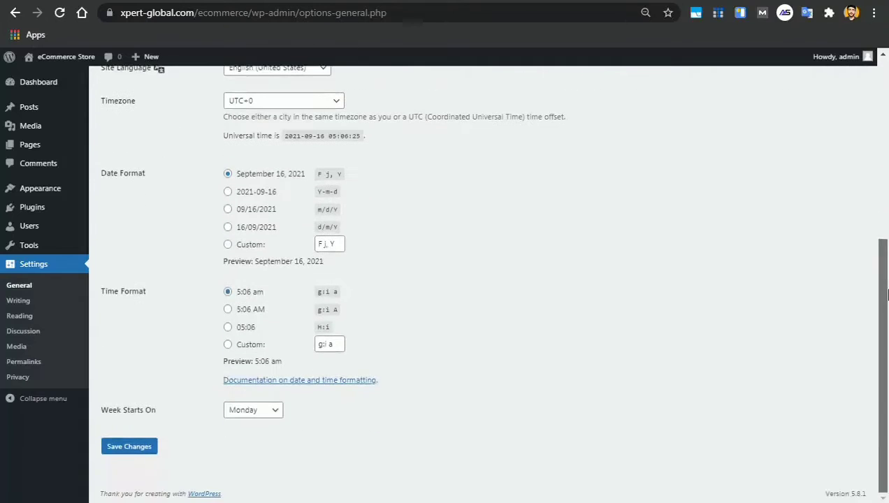
{"action": "left_click", "coordinate": [127, 448]}
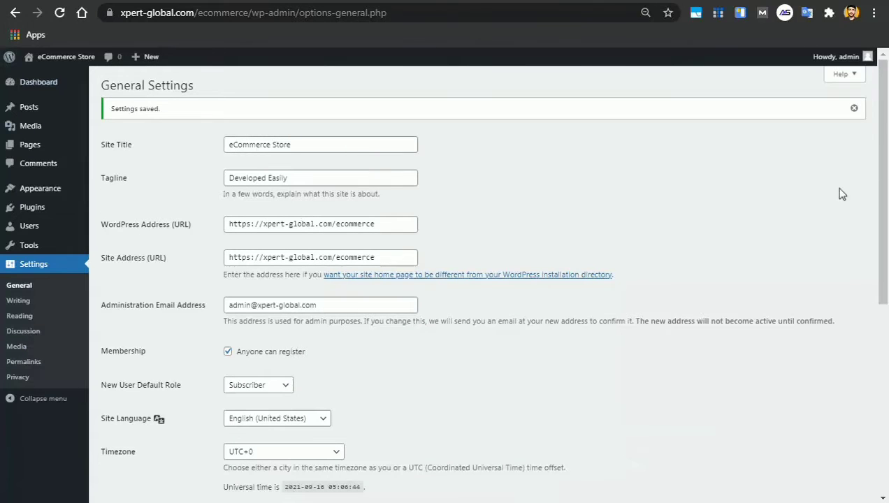
{"action": "scroll", "coordinate": [860, 190], "scroll_direction": "down", "scroll_amount": 3}
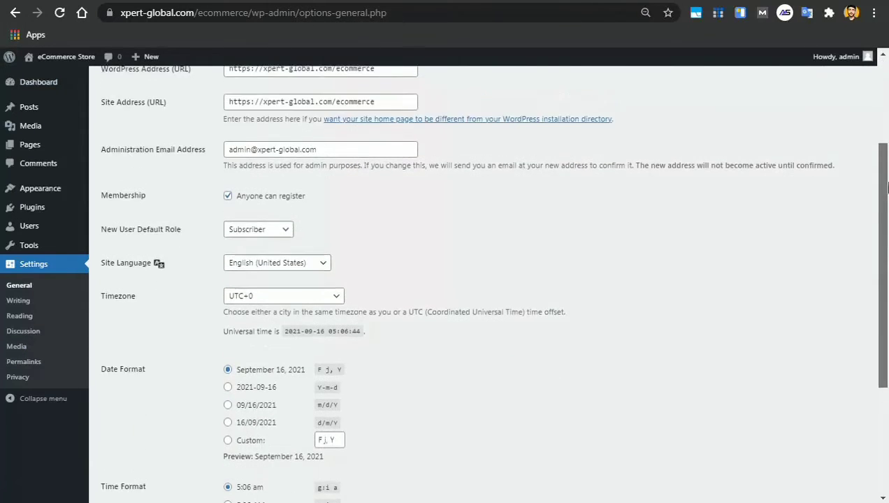
{"action": "scroll", "coordinate": [888, 187], "scroll_direction": "up", "scroll_amount": 3}
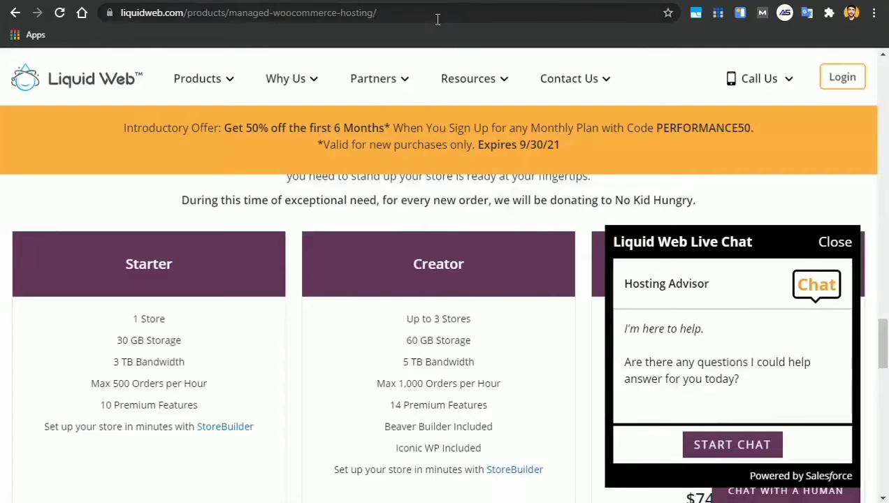
Open the Puca WooCommerce theme page on ThemeForest through webifiedhub.com/puca
{"action": "left_click", "coordinate": [437, 19]}
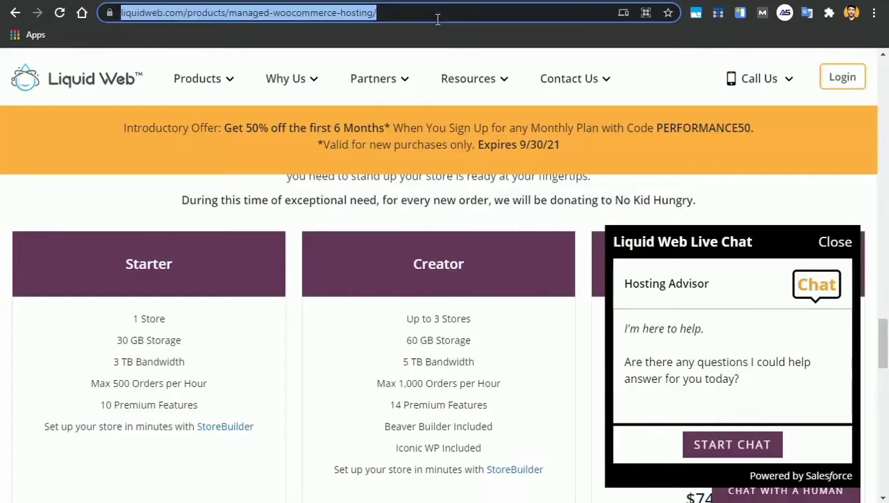
{"action": "type", "text": "webif"}
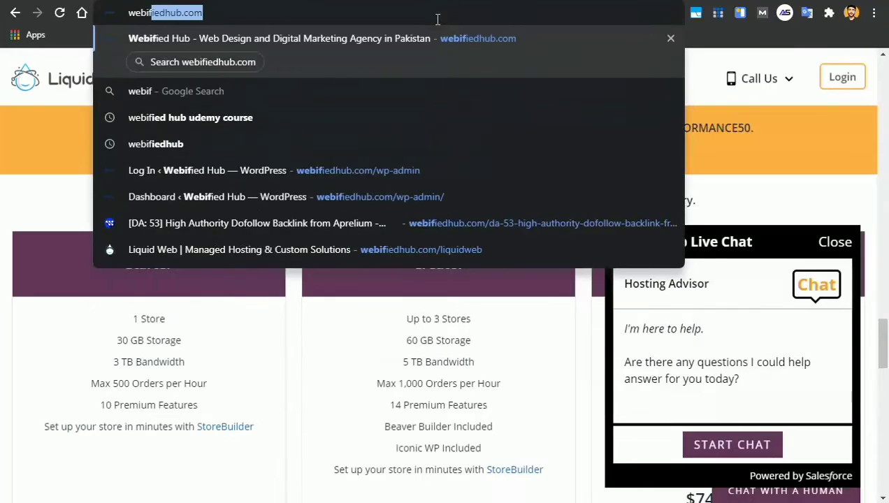
{"action": "type", "text": "iedhub.com"}
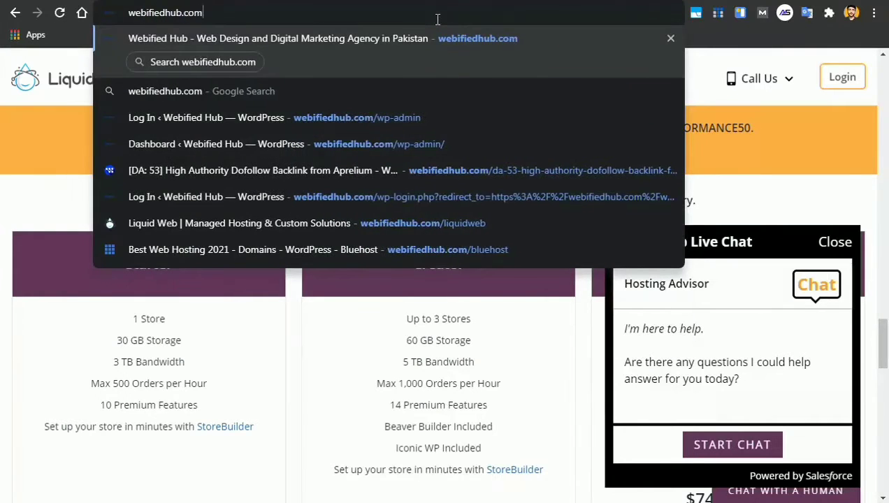
{"action": "type", "text": "/puca"}
{"action": "key", "text": "Return"}
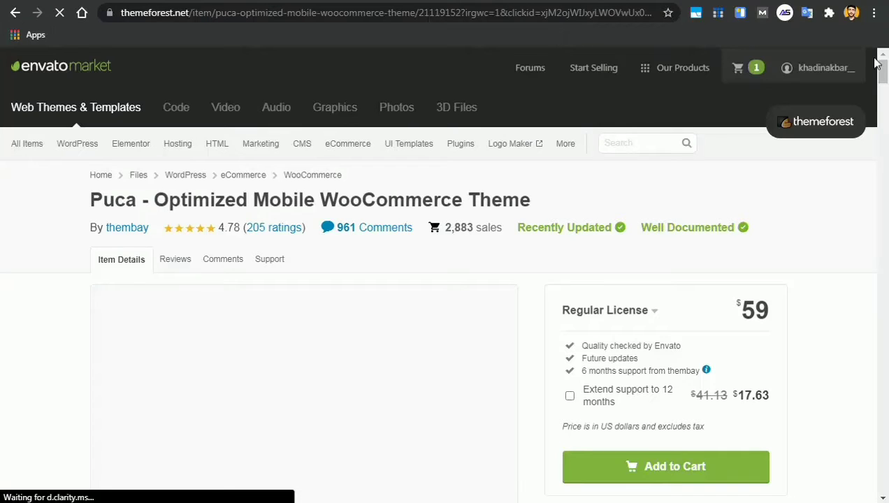
Examine the Puca theme's sales, update date and compatibility details on its item page
{"action": "scroll", "coordinate": [884, 76], "scroll_direction": "down", "scroll_amount": 1}
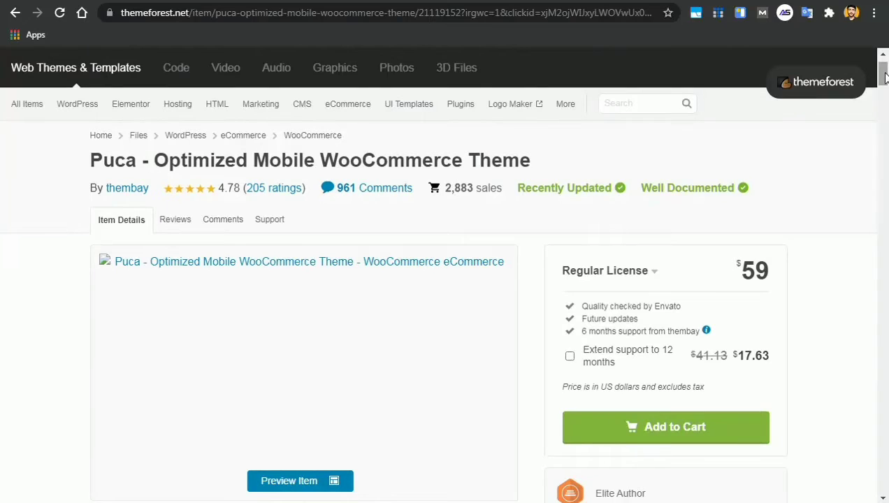
{"action": "triple_click", "coordinate": [468, 201]}
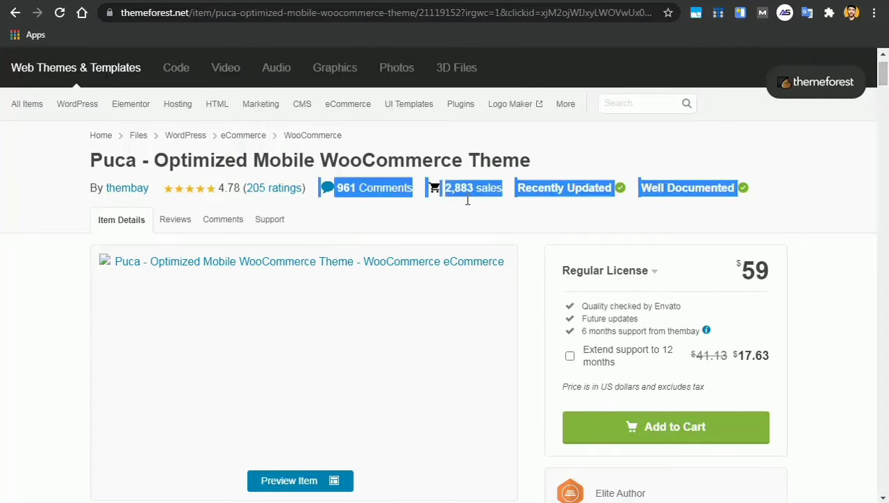
{"action": "left_click", "coordinate": [467, 204]}
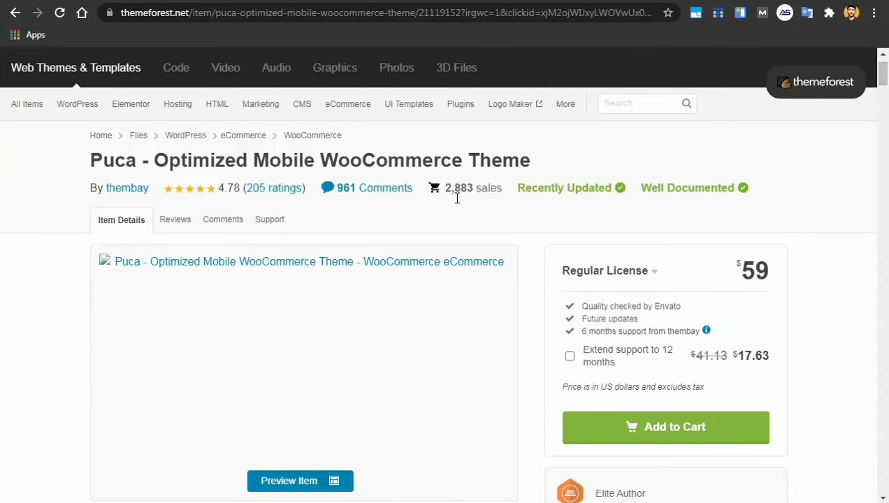
{"action": "double_click", "coordinate": [458, 201]}
{"action": "scroll", "coordinate": [885, 88], "scroll_direction": "down", "scroll_amount": 9}
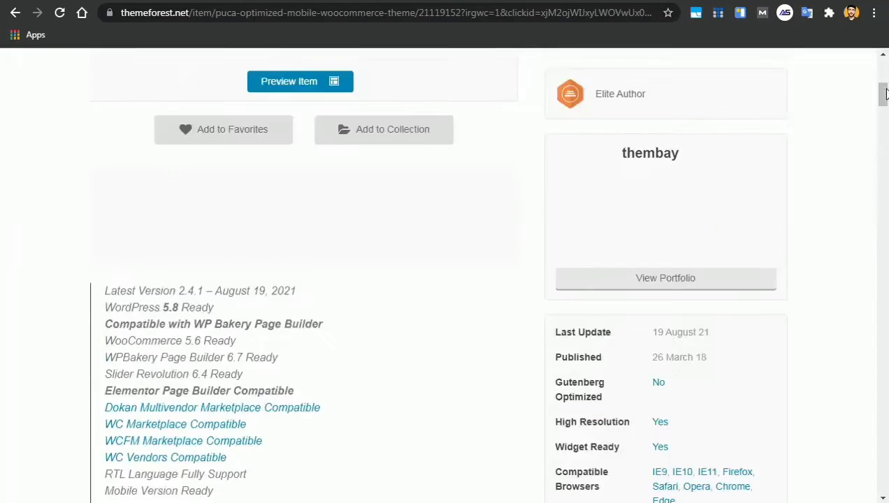
{"action": "scroll", "coordinate": [885, 82], "scroll_direction": "up", "scroll_amount": 9}
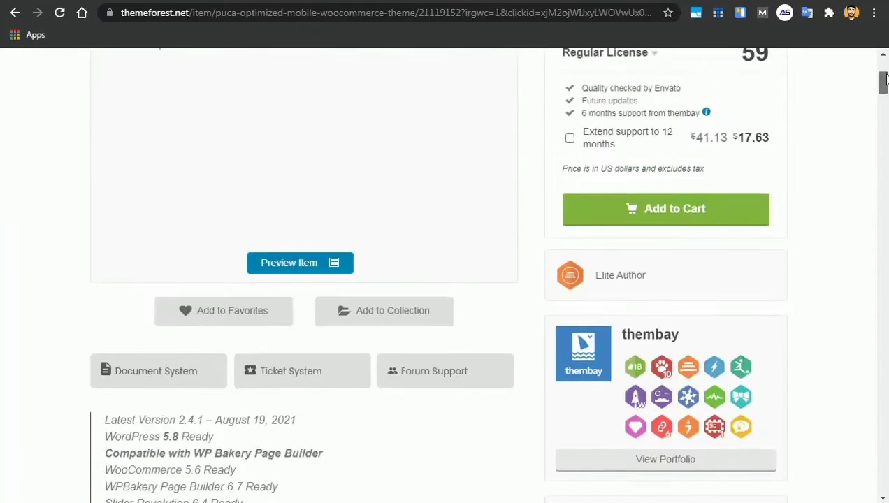
Add the Puca theme with the $59 Regular License to the cart and proceed to checkout
{"action": "mouse_move", "coordinate": [884, 72]}
{"action": "left_mouse_down"}
{"action": "mouse_move", "coordinate": [885, 83]}
{"action": "mouse_move", "coordinate": [882, 67]}
{"action": "left_mouse_up"}
{"action": "double_click", "coordinate": [747, 233]}
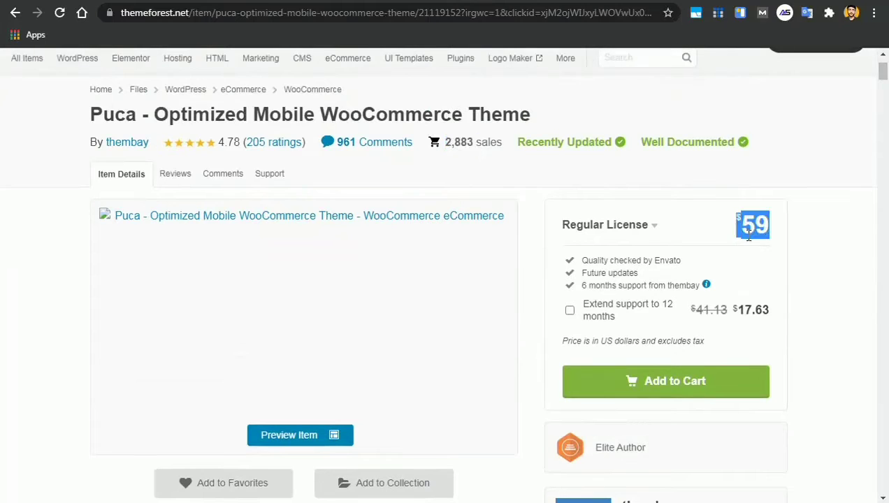
{"action": "left_click", "coordinate": [770, 221]}
{"action": "double_click", "coordinate": [771, 221]}
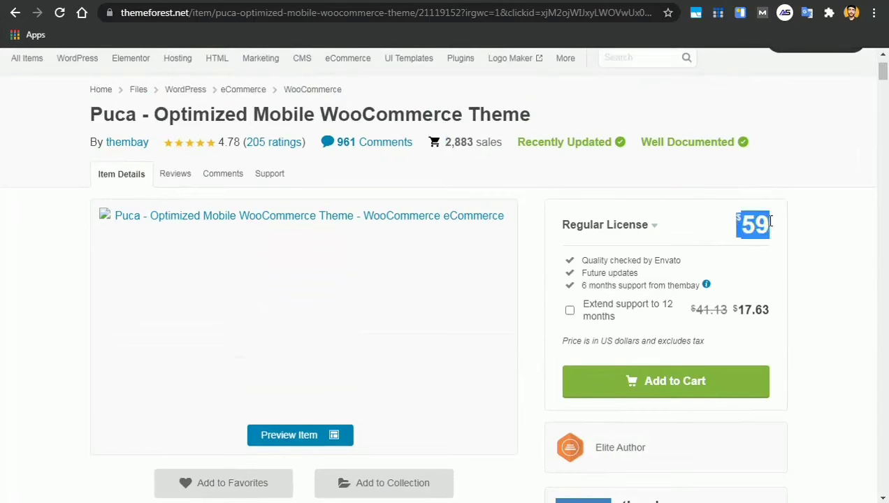
{"action": "left_click", "coordinate": [648, 386]}
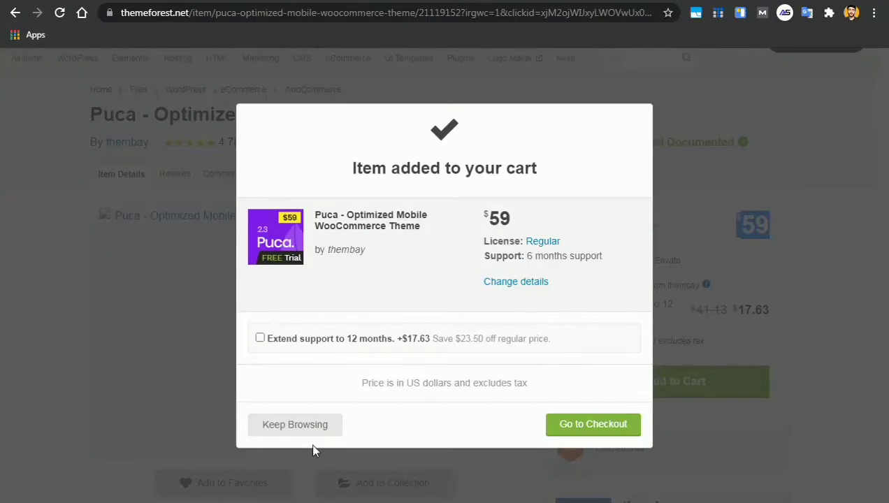
{"action": "left_click", "coordinate": [584, 435]}
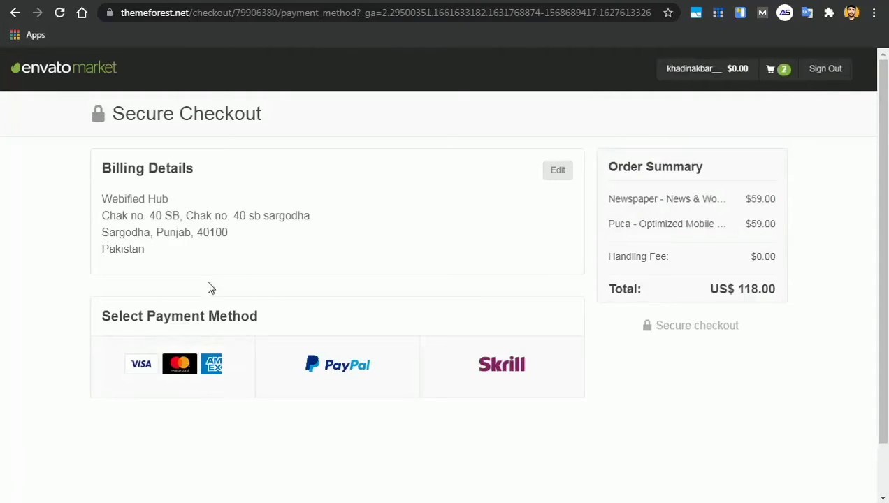
Open the ThemeForest account's Downloads page and check it for purchased items
{"action": "mouse_move", "coordinate": [717, 66]}
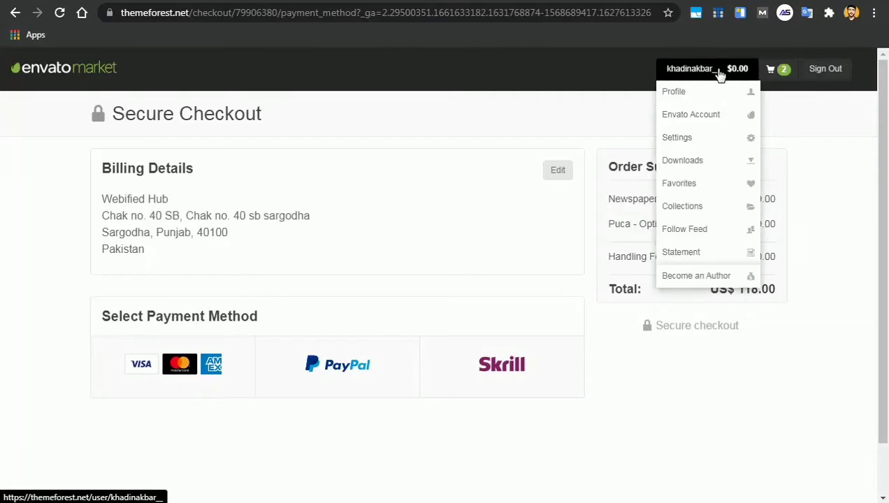
{"action": "left_click", "coordinate": [696, 165]}
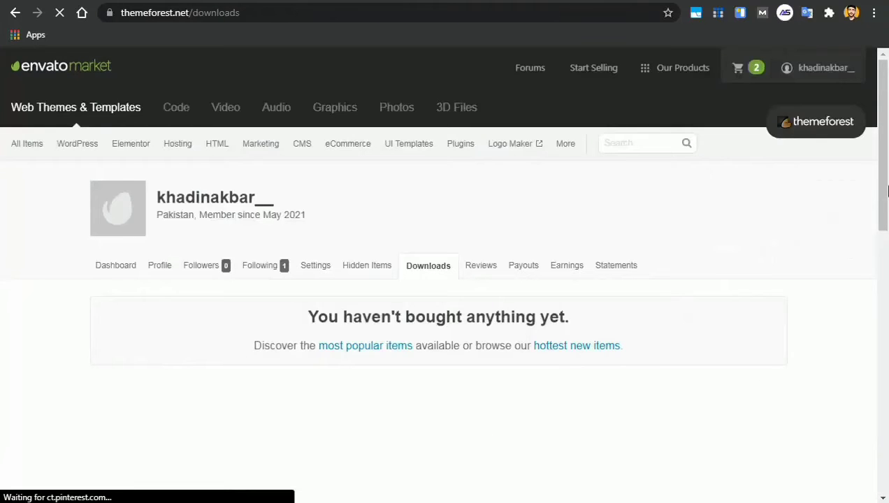
{"action": "scroll", "coordinate": [887, 140], "scroll_direction": "down", "scroll_amount": 2}
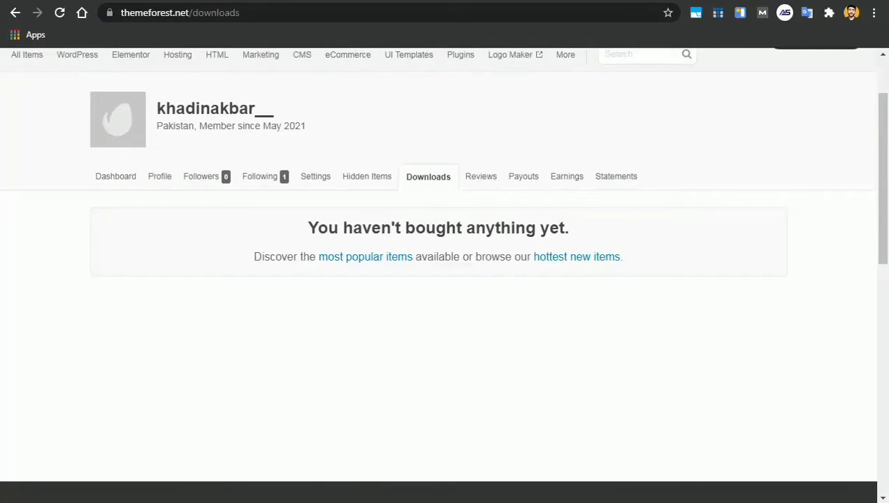
Extract the puca-optimized-mobile-woocommerce-theme-2.3.1 archive within the Downloads folder and open the extracted package's Theme folder
{"action": "key", "text": "super+d"}
{"action": "double_click", "coordinate": [6, 14]}
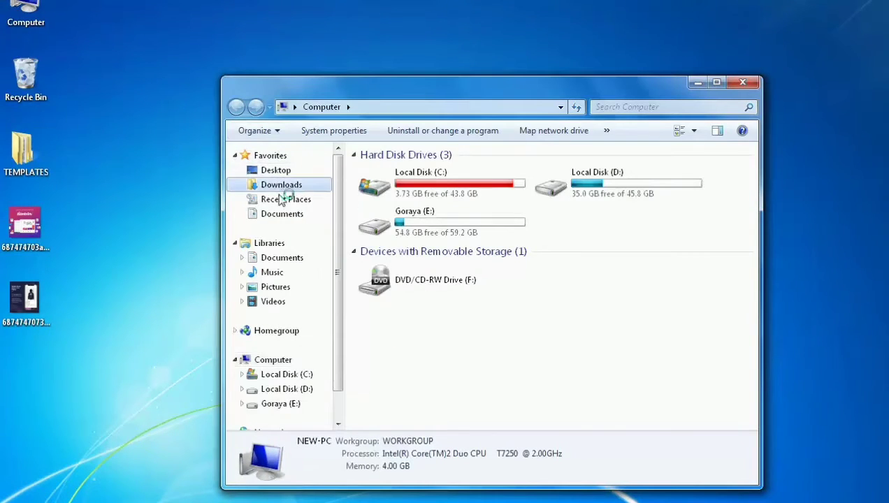
{"action": "left_click", "coordinate": [282, 186]}
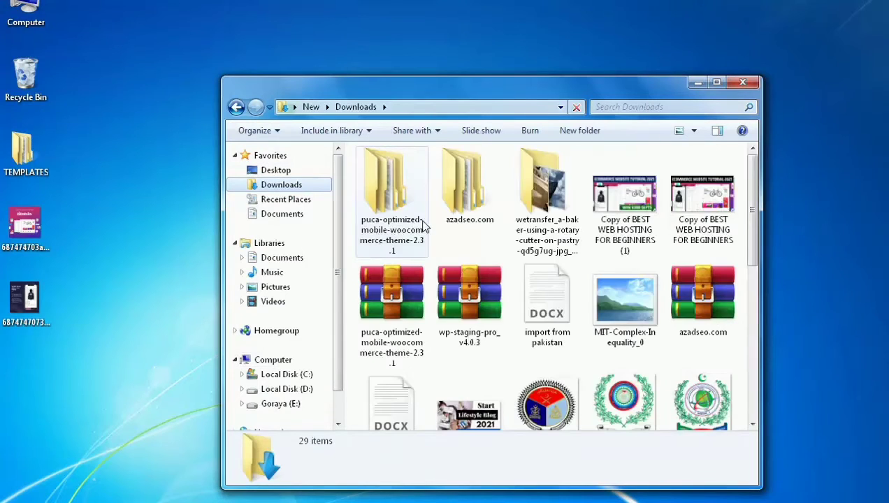
{"action": "left_click", "coordinate": [367, 358]}
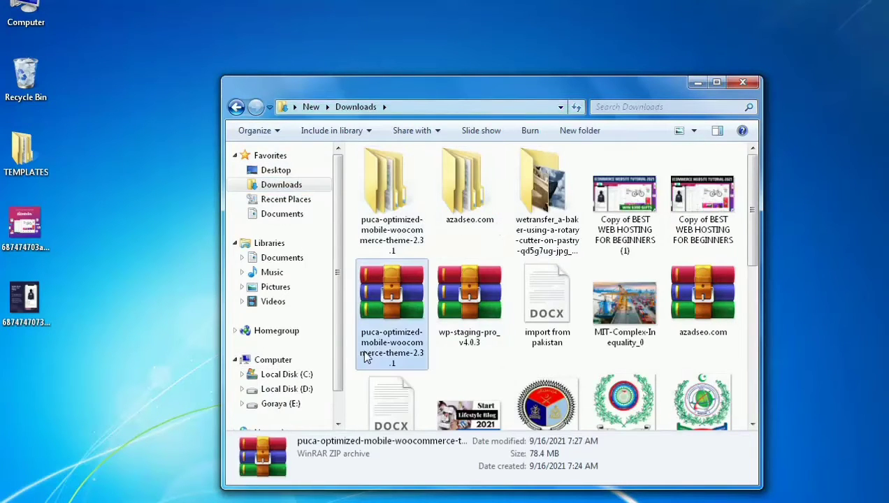
{"action": "right_click", "coordinate": [382, 331]}
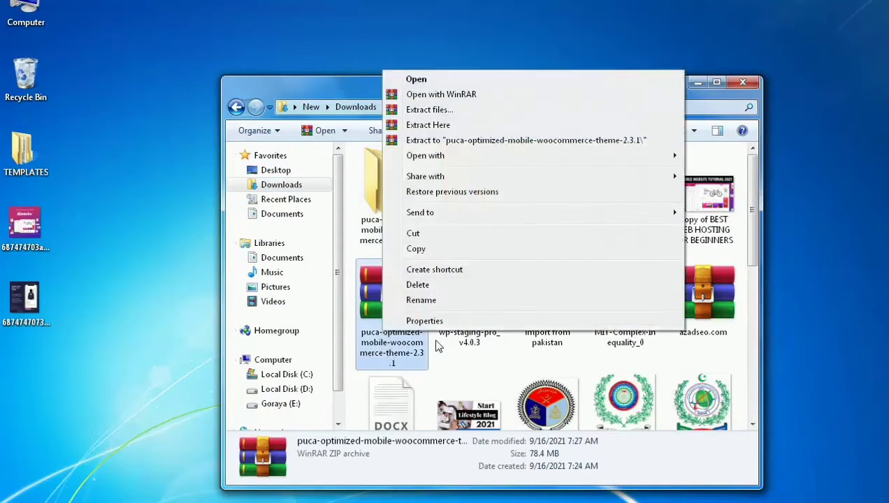
{"action": "left_click", "coordinate": [447, 124]}
{"action": "double_click", "coordinate": [362, 223]}
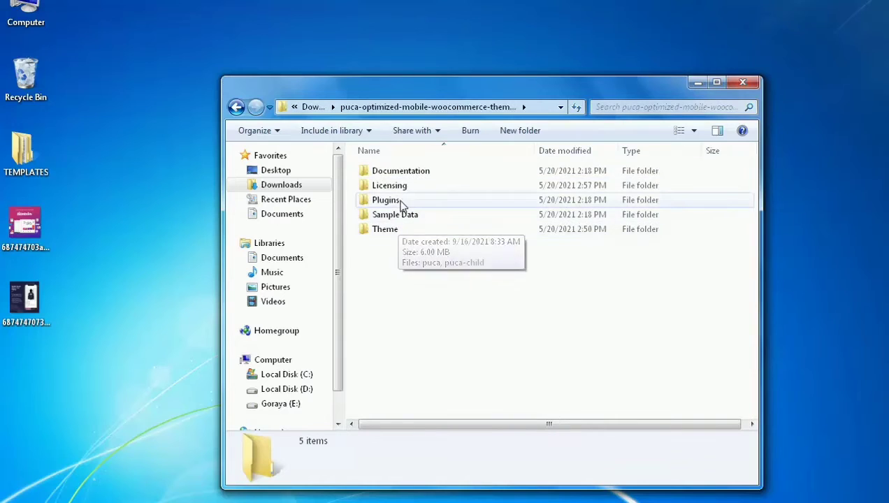
{"action": "double_click", "coordinate": [395, 231]}
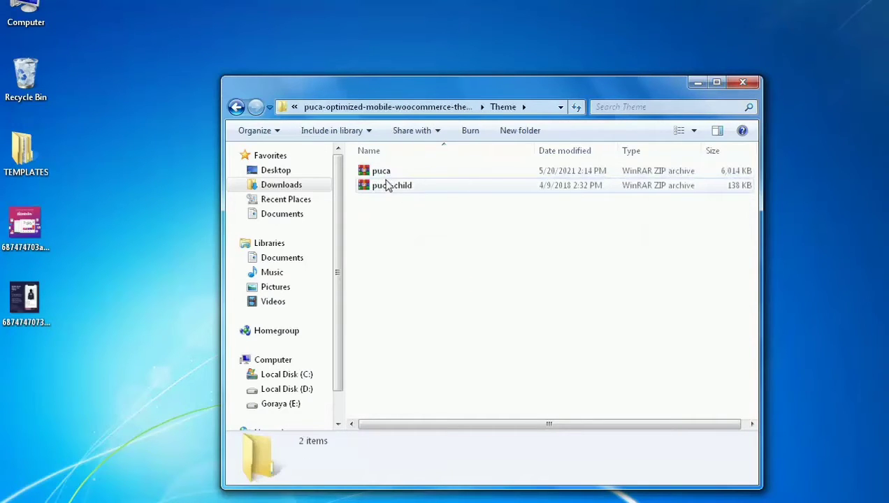
Switch to Chrome and open the eCommerce Store's installed themes page in the WordPress admin
{"action": "left_click", "coordinate": [210, 502]}
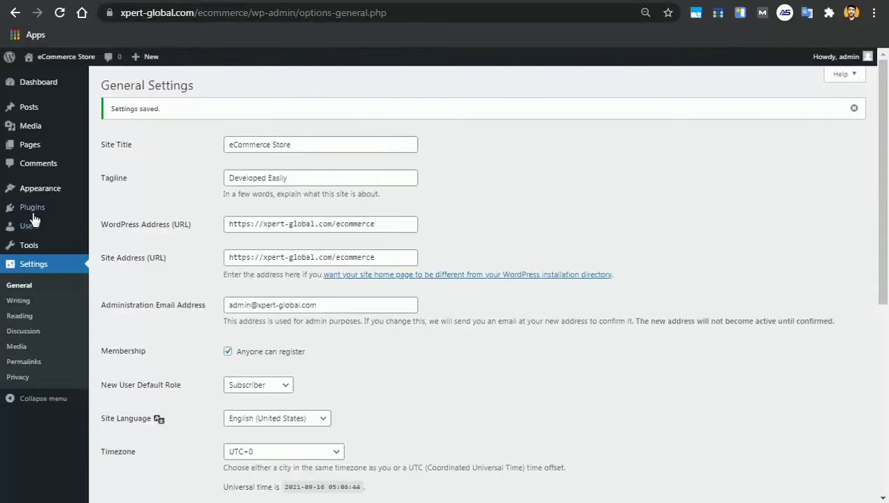
{"action": "mouse_move", "coordinate": [46, 194]}
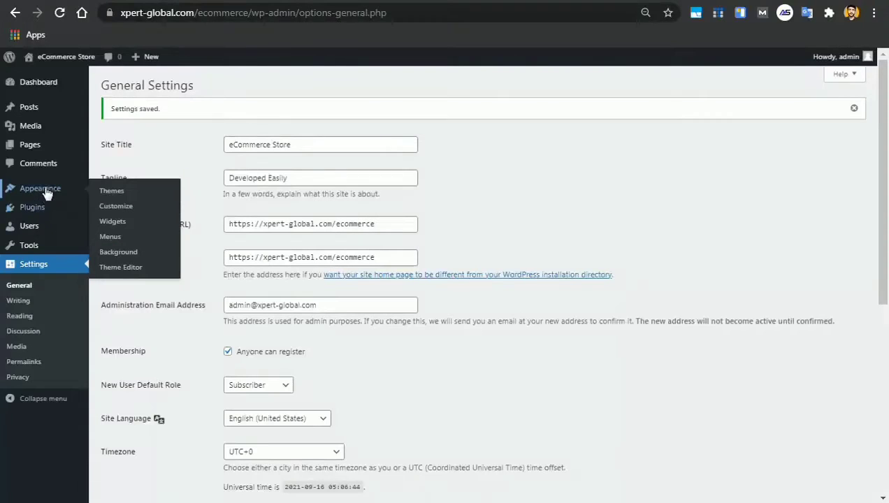
{"action": "left_click", "coordinate": [109, 192]}
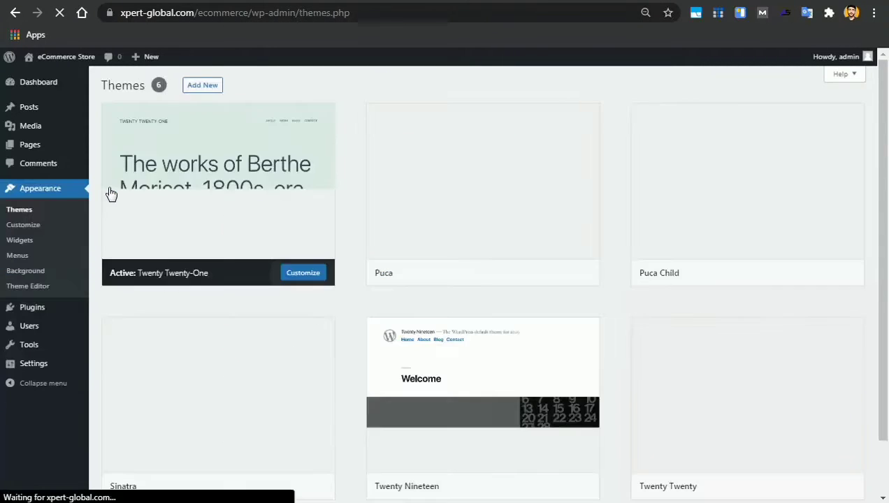
Load puca.zip from the extracted Theme folder into the WordPress theme upload form
{"action": "left_click", "coordinate": [202, 94]}
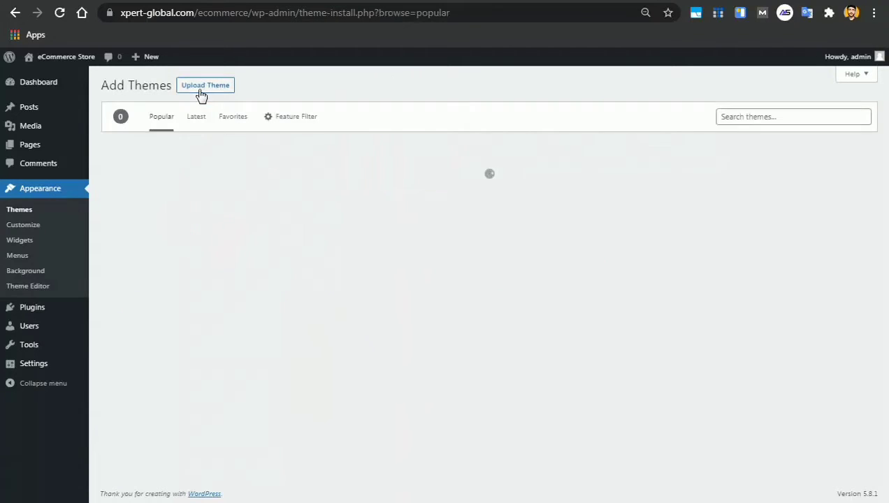
{"action": "left_click", "coordinate": [202, 93]}
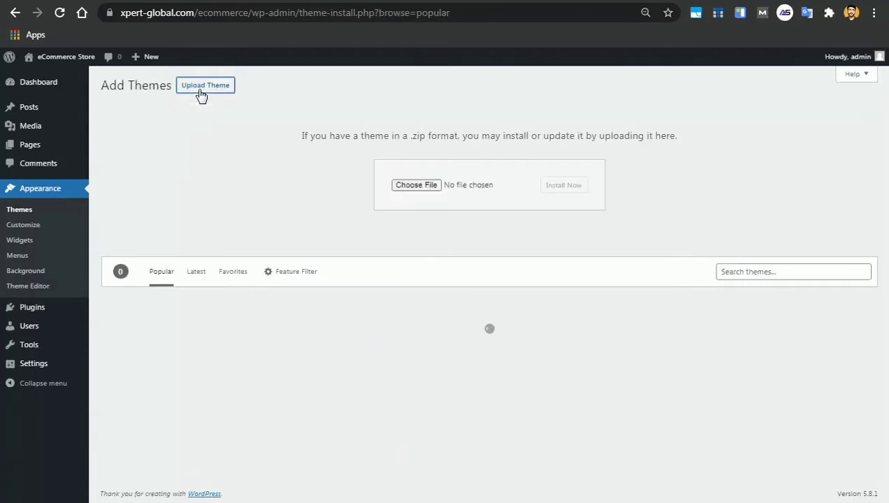
{"action": "left_click", "coordinate": [416, 190]}
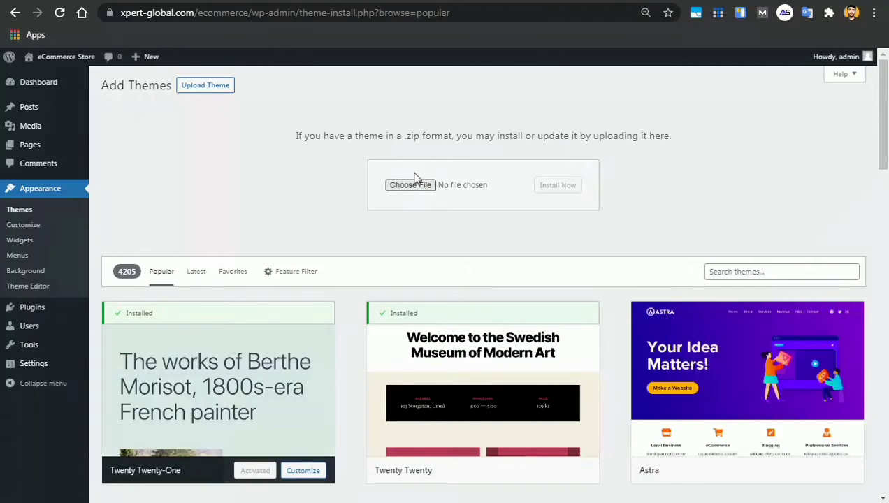
{"action": "left_click", "coordinate": [413, 185]}
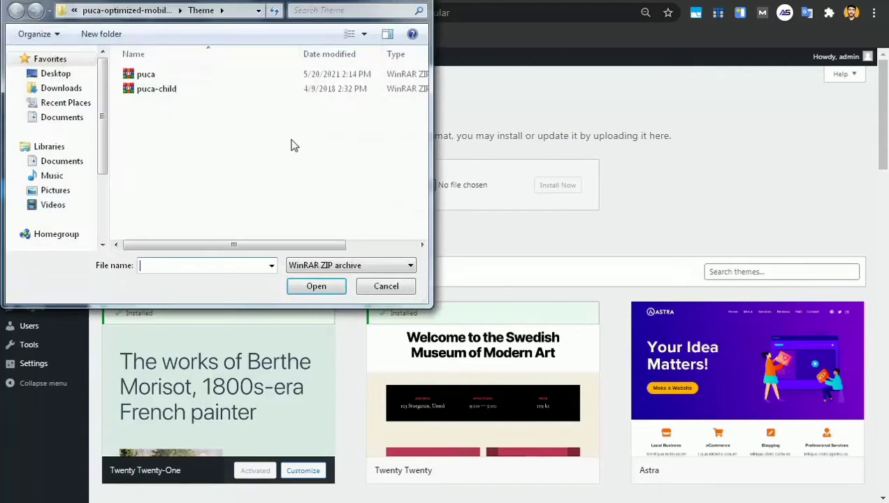
{"action": "left_click", "coordinate": [125, 10]}
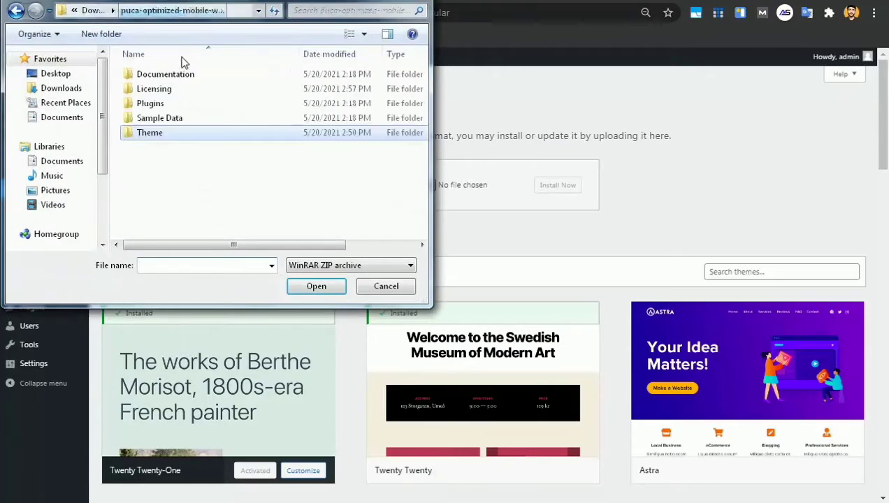
{"action": "double_click", "coordinate": [184, 133]}
{"action": "left_click", "coordinate": [146, 74]}
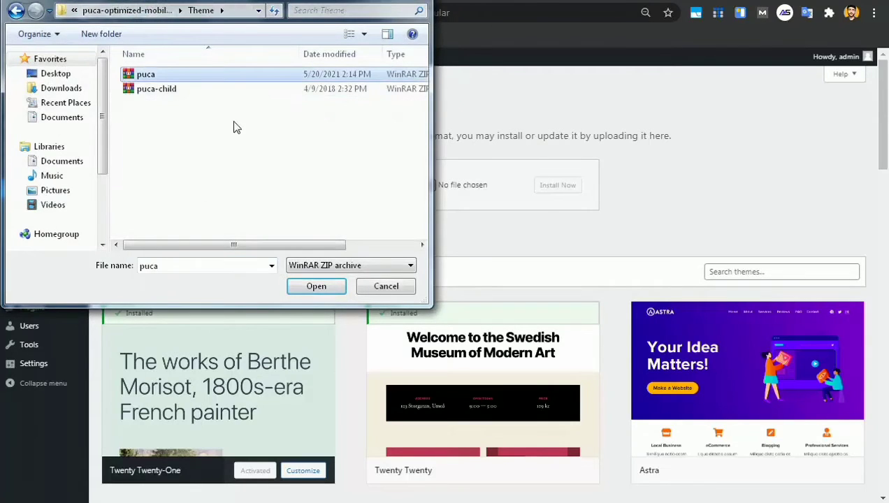
{"action": "left_click", "coordinate": [315, 287]}
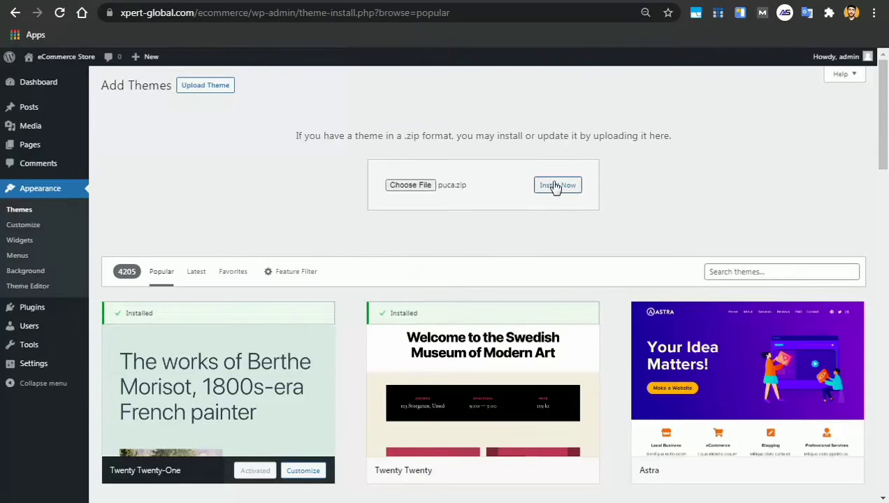
Return to the installed themes and activate the Puca theme
{"action": "left_click_drag", "start_coordinate": [884, 127], "coordinate": [886, 242]}
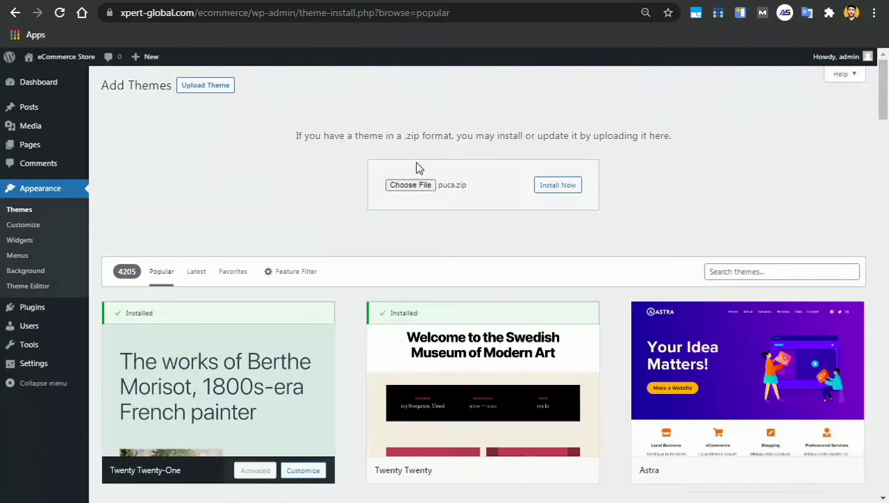
{"action": "left_click", "coordinate": [28, 212]}
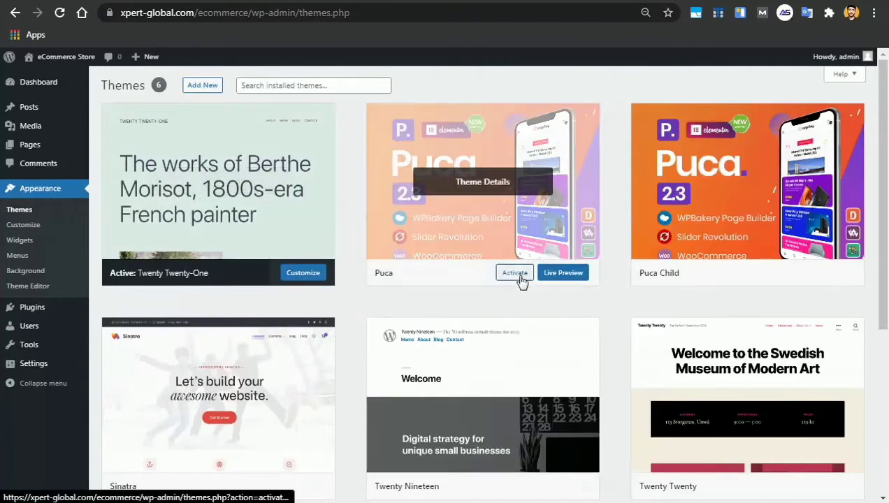
{"action": "left_click", "coordinate": [524, 280]}
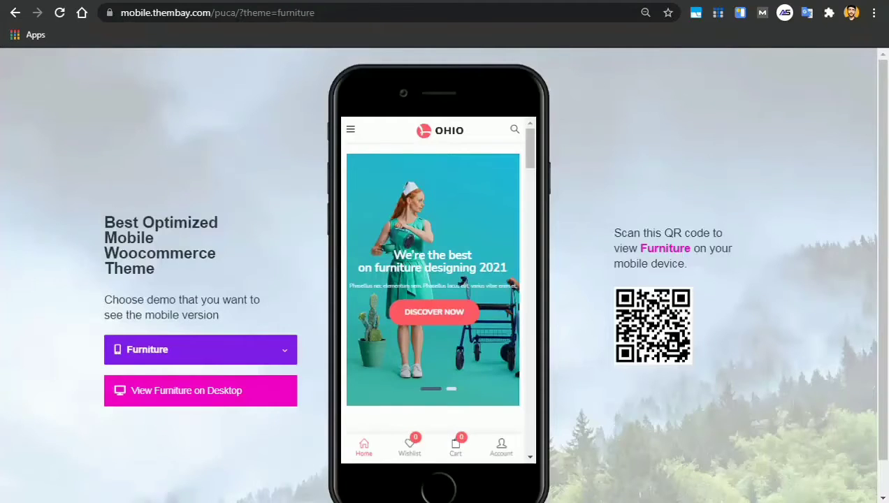
Open the store's front page at xpert-global.com/ecommerce/ and examine how it looks with the Puca theme
{"action": "left_click", "coordinate": [364, 13]}
{"action": "key", "text": "BackSpace"}
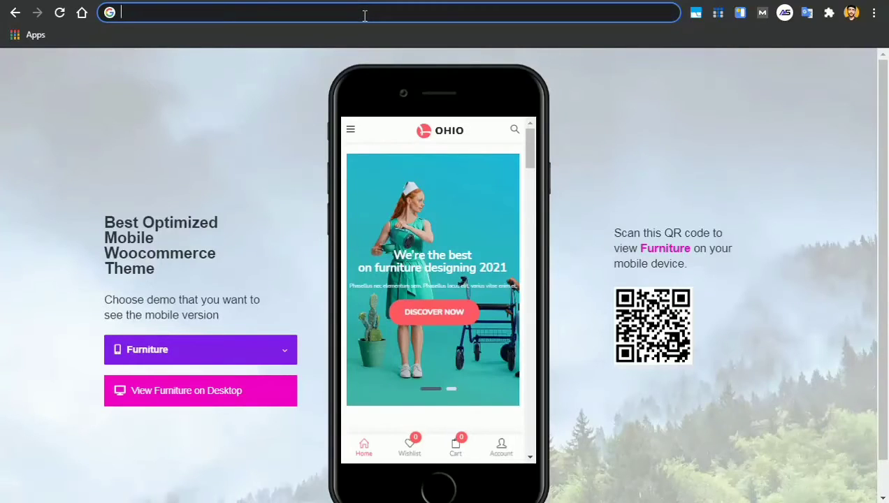
{"action": "type", "text": "xpe"}
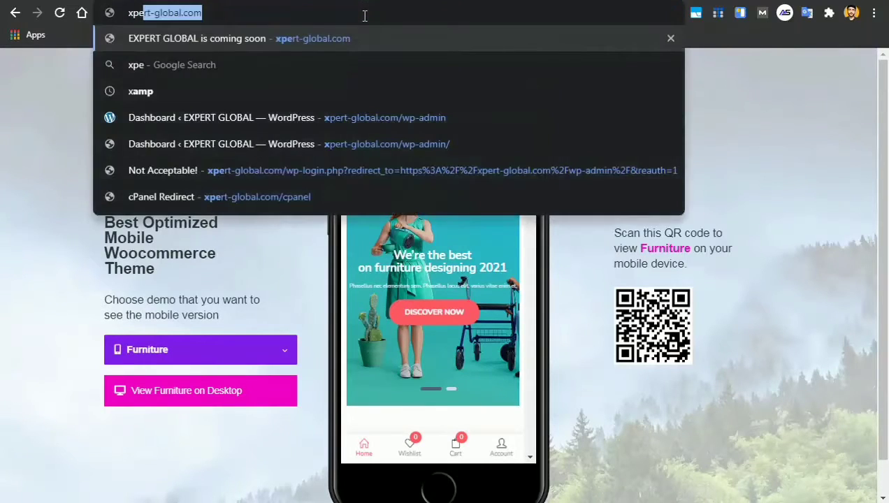
{"action": "type", "text": "rt-global.com/ecommerce/wp-admin/themes.php"}
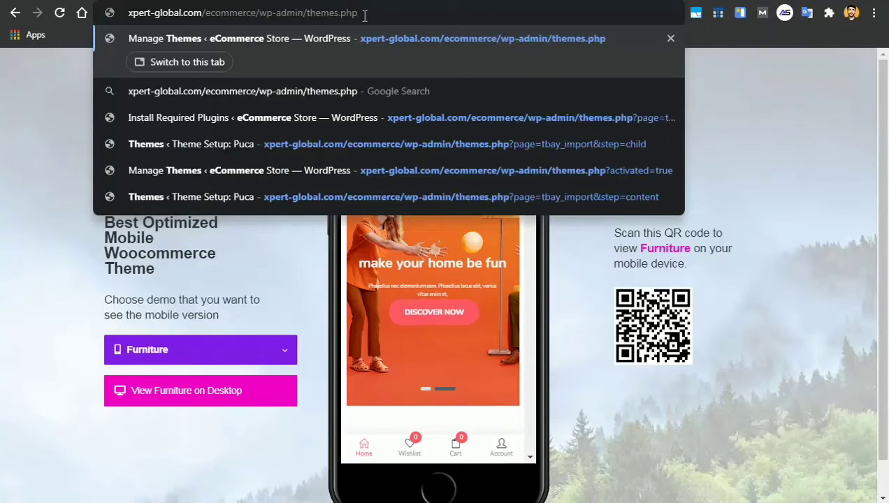
{"action": "key", "text": "BackSpace"}
{"action": "key", "text": "BackSpace"}
{"action": "key", "text": "BackSpace"}
{"action": "key", "text": "BackSpace"}
{"action": "key", "text": "BackSpace"}
{"action": "key", "text": "BackSpace"}
{"action": "key", "text": "BackSpace"}
{"action": "key", "text": "BackSpace"}
{"action": "key", "text": "BackSpace"}
{"action": "key", "text": "BackSpace"}
{"action": "key", "text": "BackSpace"}
{"action": "key", "text": "BackSpace"}
{"action": "key", "text": "BackSpace"}
{"action": "key", "text": "BackSpace"}
{"action": "key", "text": "BackSpace"}
{"action": "key", "text": "BackSpace"}
{"action": "key", "text": "BackSpace"}
{"action": "key", "text": "BackSpace"}
{"action": "key", "text": "BackSpace"}
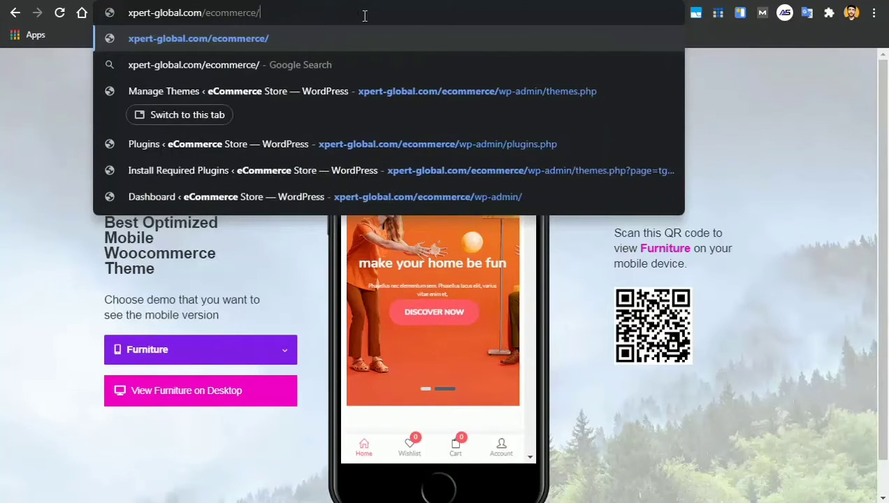
{"action": "key", "text": "Return"}
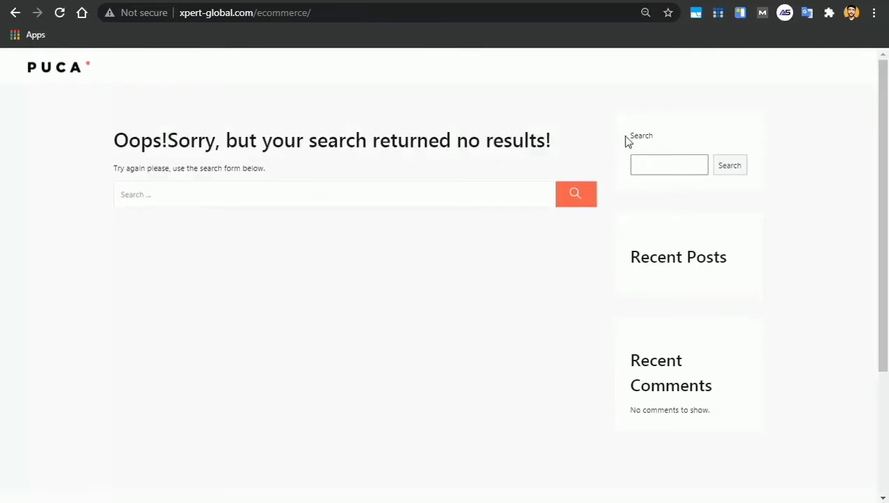
{"action": "left_click_drag", "start_coordinate": [883, 106], "coordinate": [886, 77]}
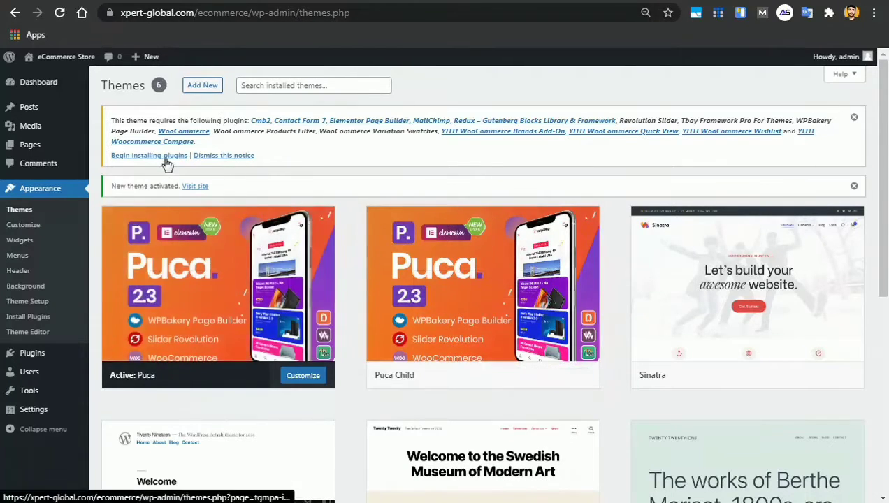
Begin the Puca theme's required plugin setup and bulk-install all of the listed plugins
{"action": "left_click", "coordinate": [167, 157]}
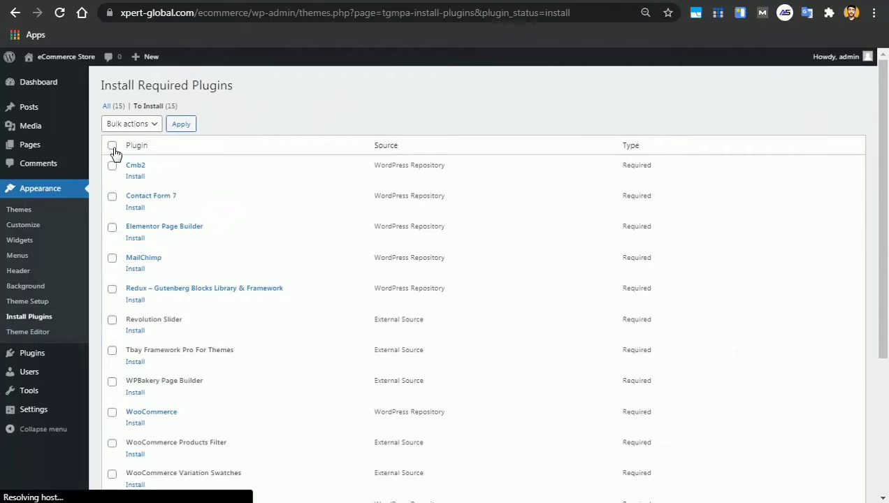
{"action": "left_click", "coordinate": [112, 146]}
{"action": "left_click", "coordinate": [128, 126]}
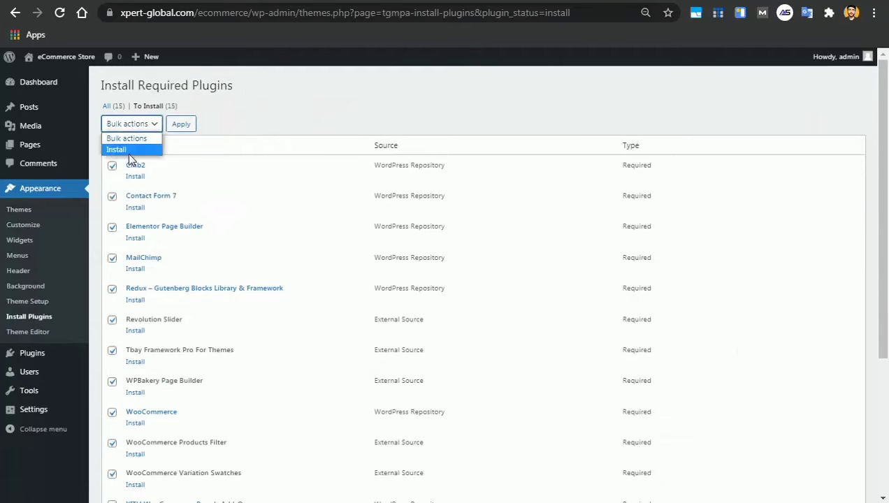
{"action": "left_click", "coordinate": [128, 149]}
{"action": "left_click", "coordinate": [186, 133]}
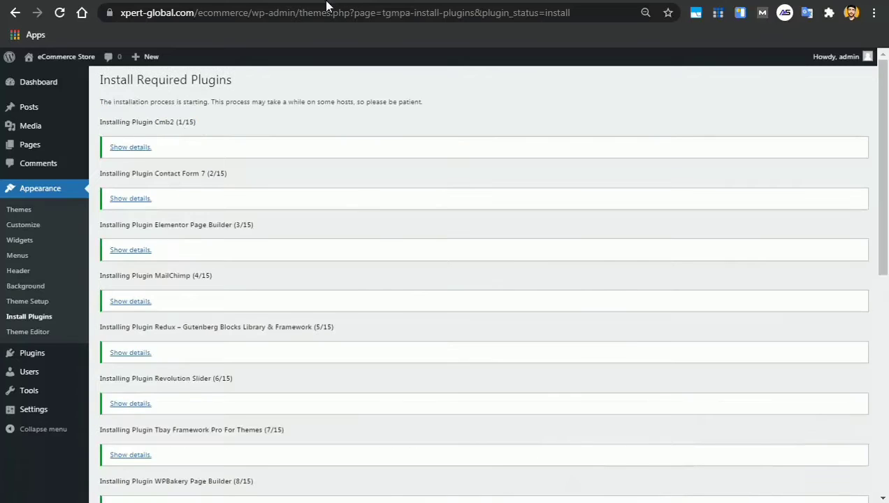
{"action": "left_click_drag", "start_coordinate": [884, 203], "coordinate": [886, 325]}
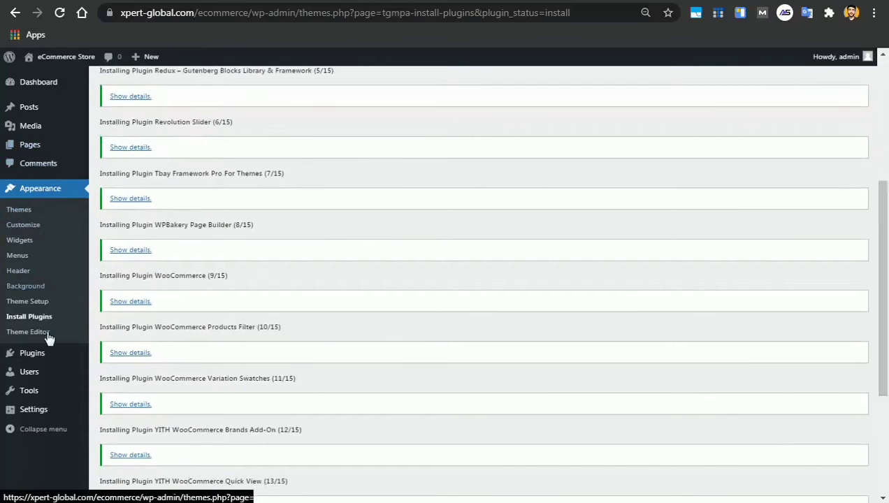
Open the installed plugins list and bulk-activate all of the plugins
{"action": "mouse_move", "coordinate": [54, 357]}
{"action": "left_click", "coordinate": [112, 358]}
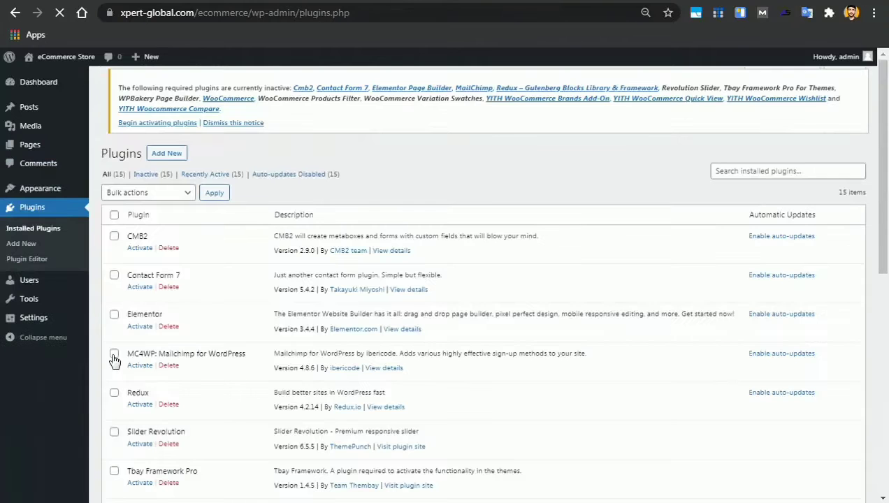
{"action": "left_click", "coordinate": [114, 219]}
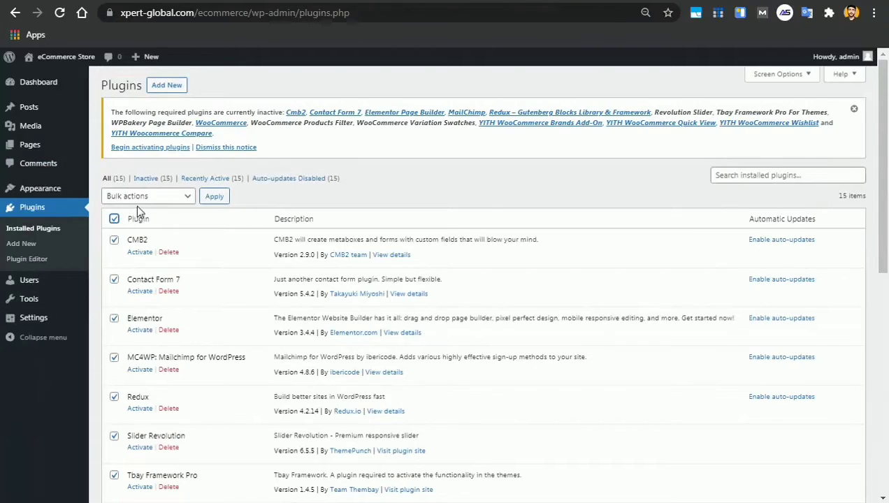
{"action": "left_click", "coordinate": [144, 198]}
{"action": "left_click", "coordinate": [144, 206]}
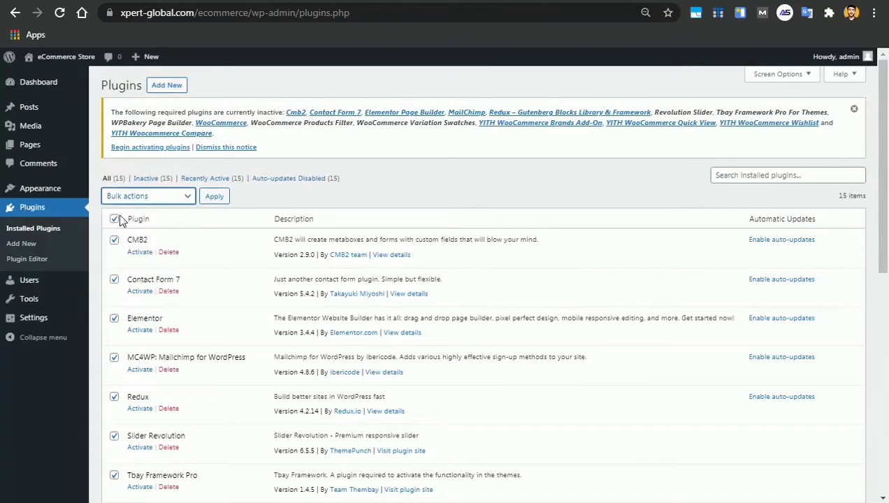
{"action": "left_click", "coordinate": [154, 199]}
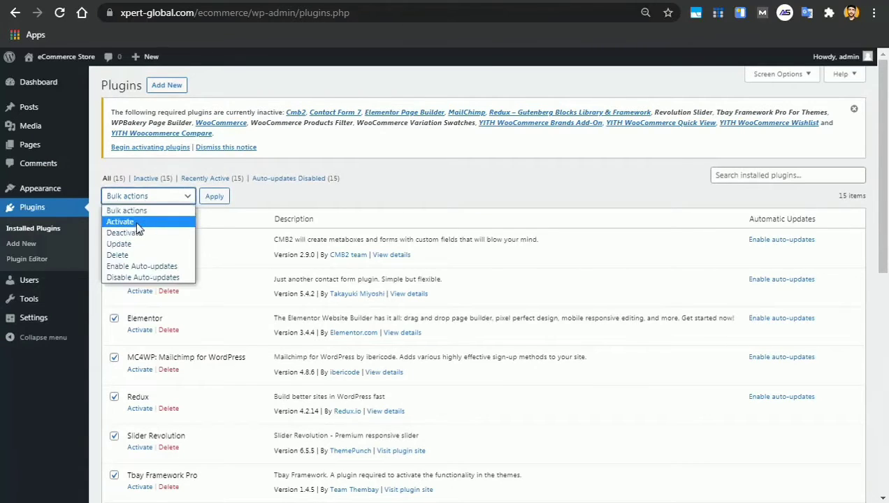
{"action": "left_click", "coordinate": [144, 227]}
{"action": "left_click", "coordinate": [214, 201]}
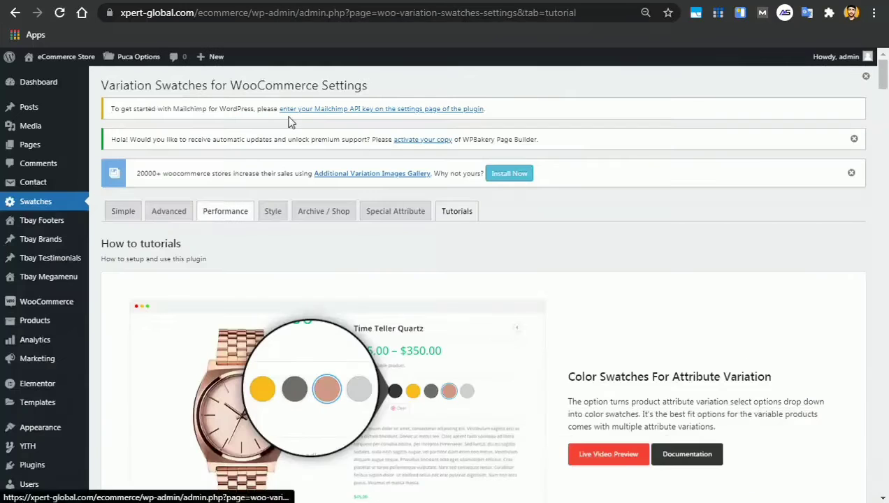
{"action": "left_click_drag", "start_coordinate": [887, 70], "coordinate": [886, 98]}
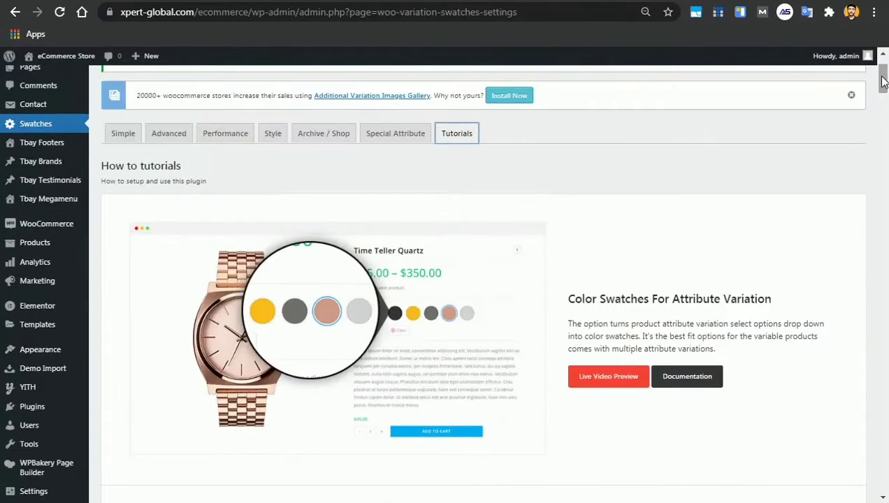
Return to the installed plugins list and dismiss the Redux registration notice
{"action": "mouse_move", "coordinate": [882, 84]}
{"action": "left_mouse_down"}
{"action": "mouse_move", "coordinate": [882, 100]}
{"action": "mouse_move", "coordinate": [882, 87]}
{"action": "left_mouse_up"}
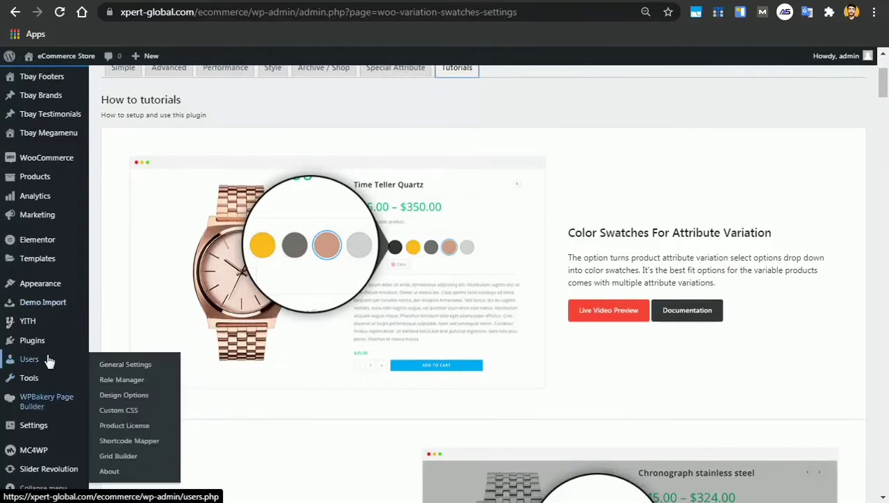
{"action": "mouse_move", "coordinate": [69, 344]}
{"action": "left_click", "coordinate": [121, 344]}
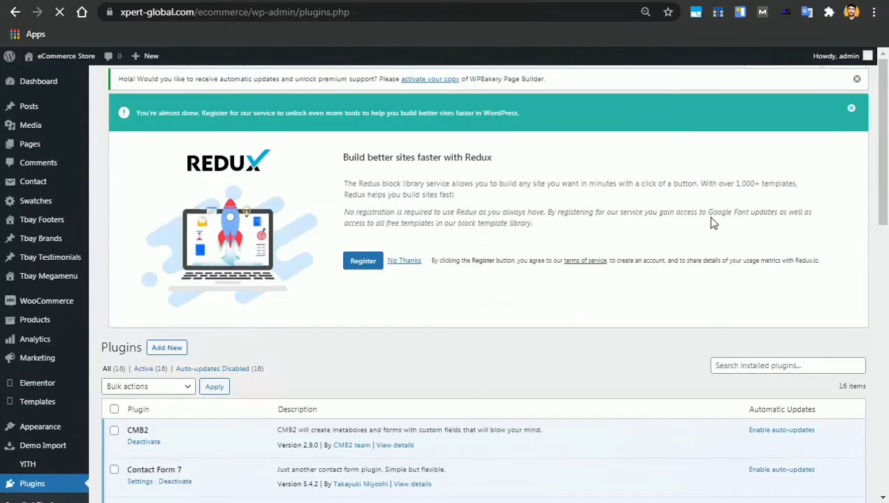
{"action": "left_click", "coordinate": [853, 110]}
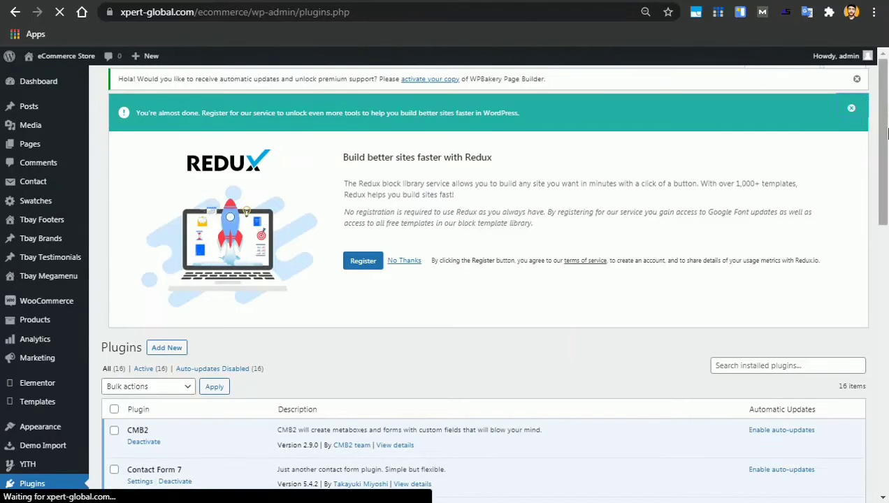
Deactivate the WPBakery Page Builder plugin
{"action": "left_click_drag", "start_coordinate": [887, 132], "coordinate": [888, 370]}
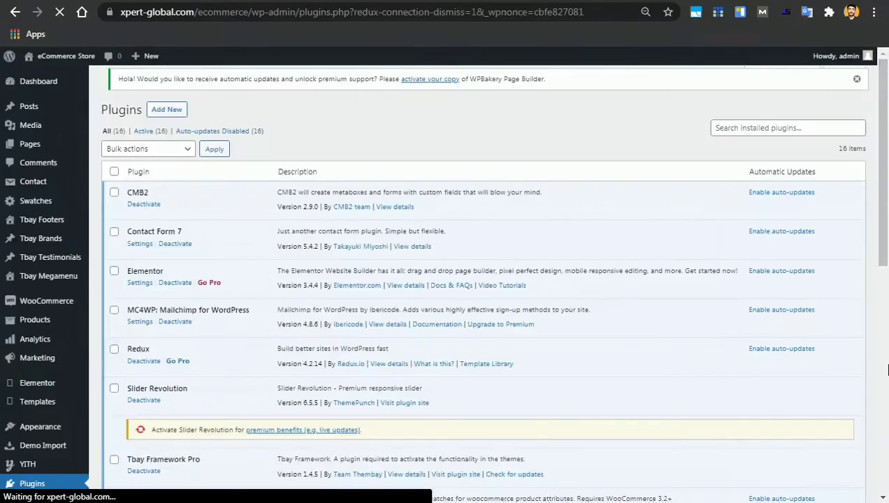
{"action": "left_click", "coordinate": [887, 369]}
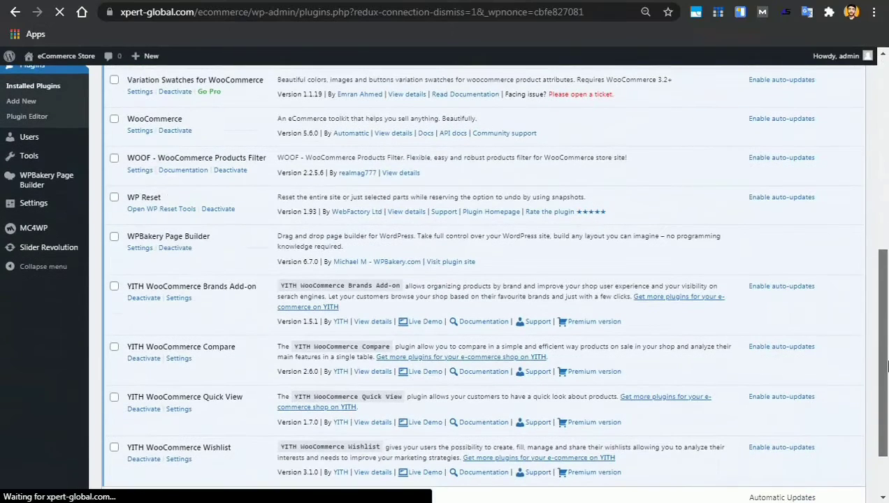
{"action": "scroll", "coordinate": [888, 367], "scroll_direction": "down", "scroll_amount": 2}
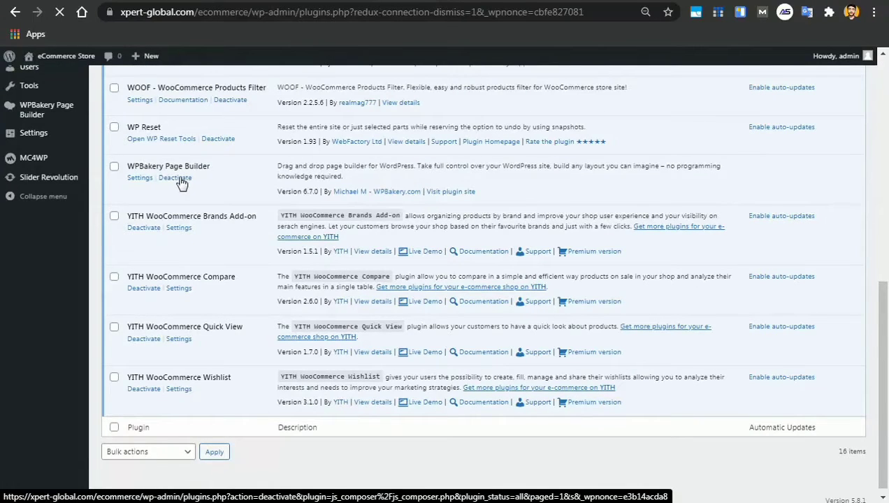
{"action": "left_click", "coordinate": [181, 180]}
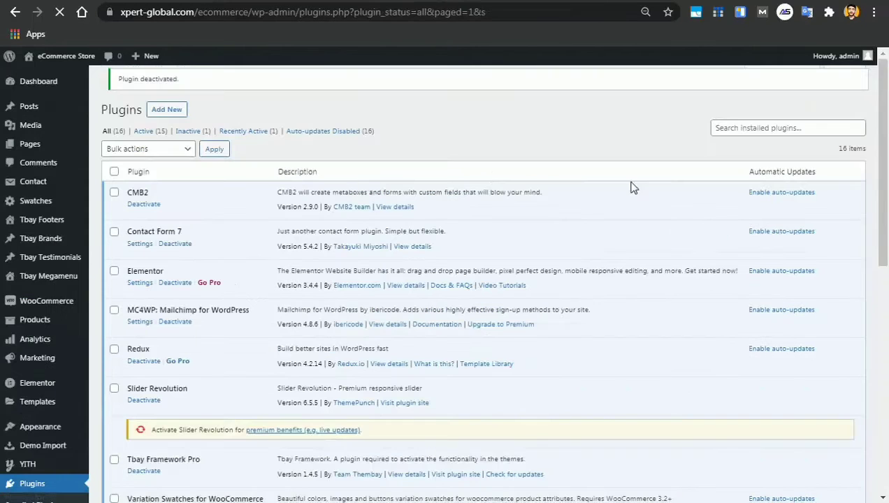
Start the Puca Theme Setup wizard and skip installing the child theme
{"action": "left_click_drag", "start_coordinate": [886, 96], "coordinate": [874, 246]}
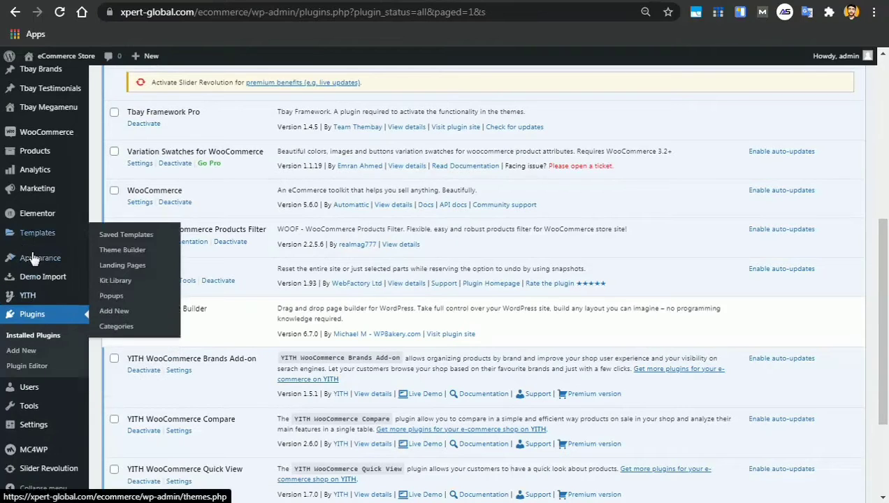
{"action": "mouse_move", "coordinate": [56, 258]}
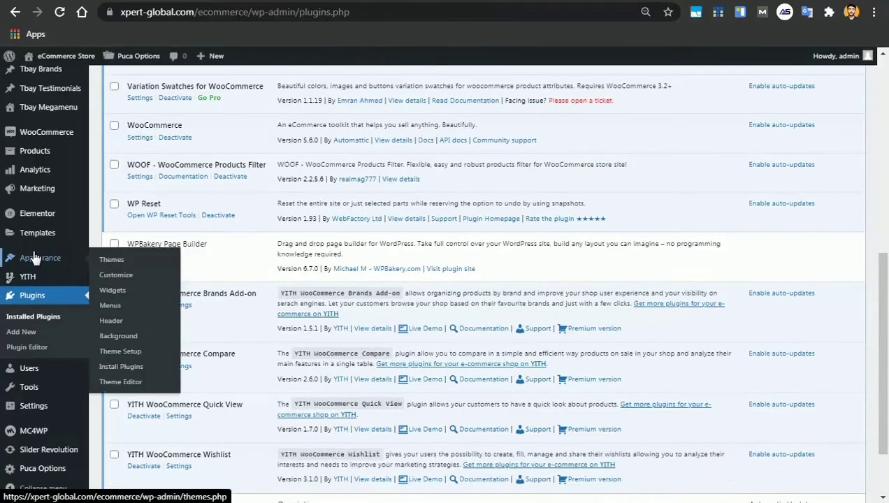
{"action": "left_click", "coordinate": [133, 353]}
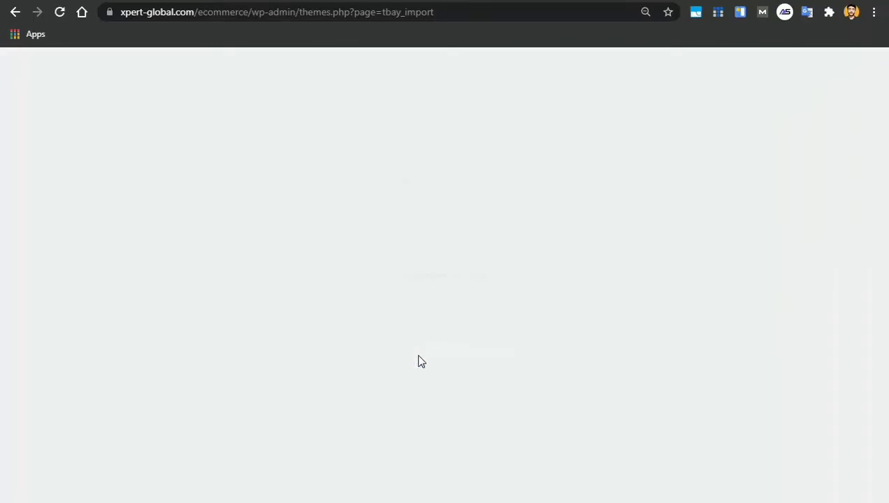
{"action": "left_click", "coordinate": [516, 375]}
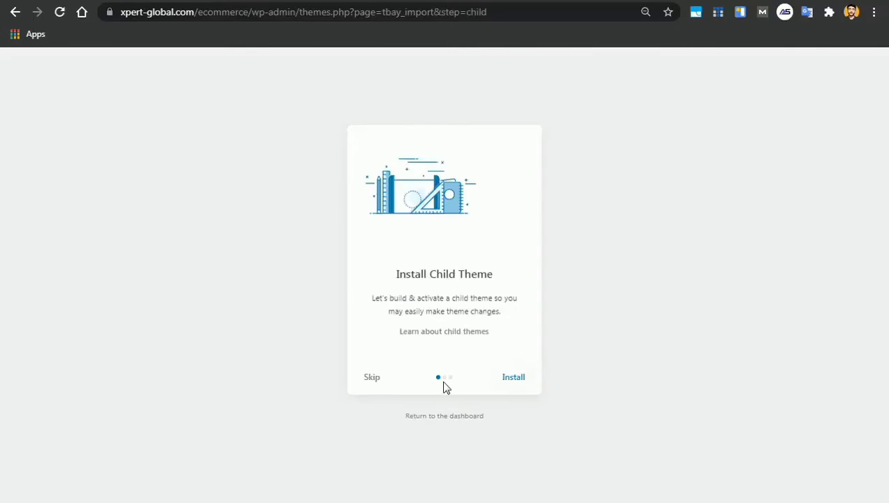
{"action": "left_click", "coordinate": [382, 377]}
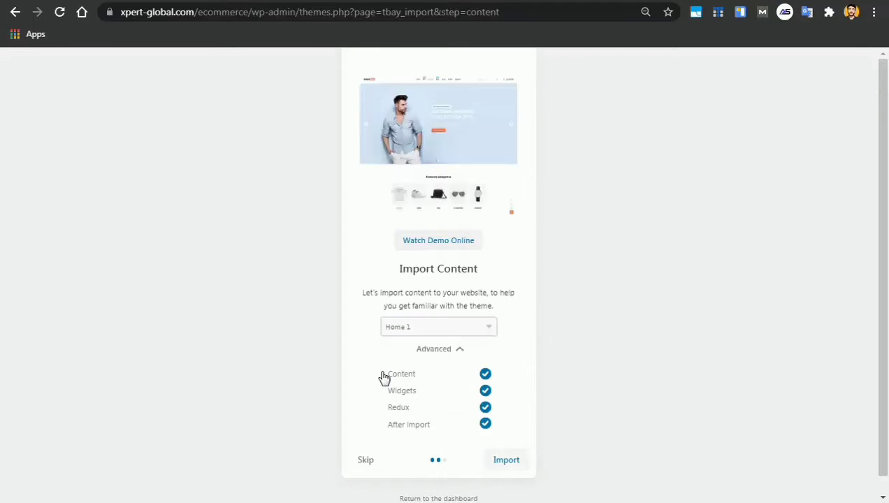
Choose the Elementor Furniture Home 1 demo and import it with content, widgets, Redux and after-import options
{"action": "left_click", "coordinate": [413, 329]}
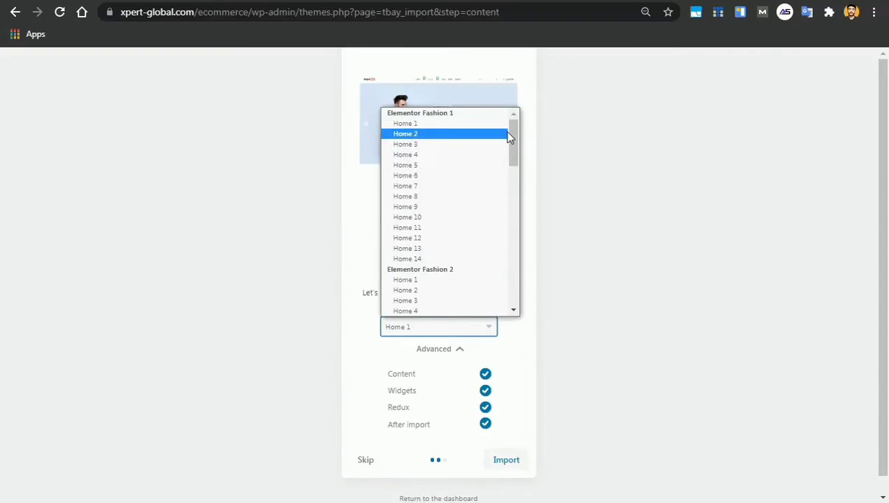
{"action": "left_click_drag", "start_coordinate": [515, 139], "coordinate": [515, 204]}
{"action": "scroll", "coordinate": [516, 179], "scroll_direction": "down", "scroll_amount": 1}
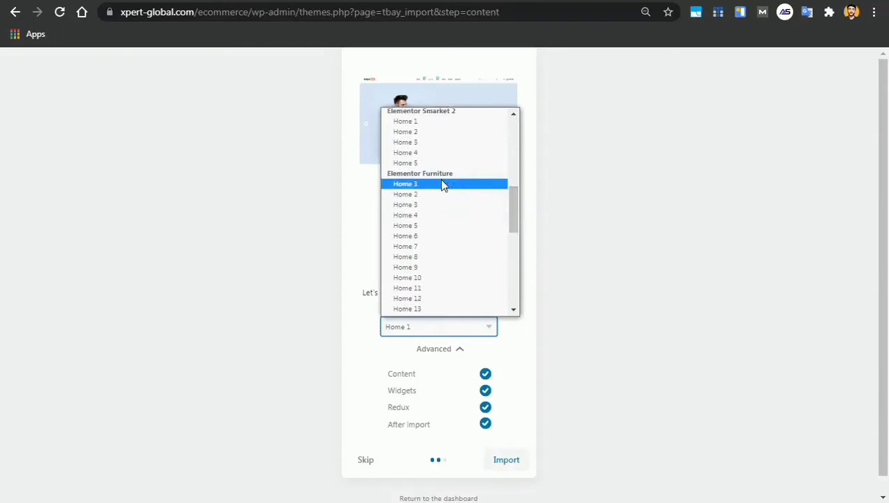
{"action": "left_click", "coordinate": [443, 184]}
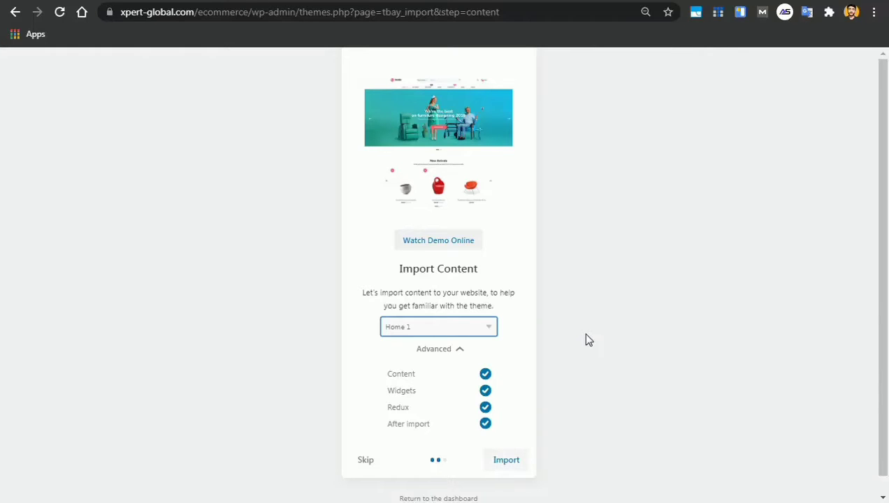
{"action": "left_click", "coordinate": [499, 467]}
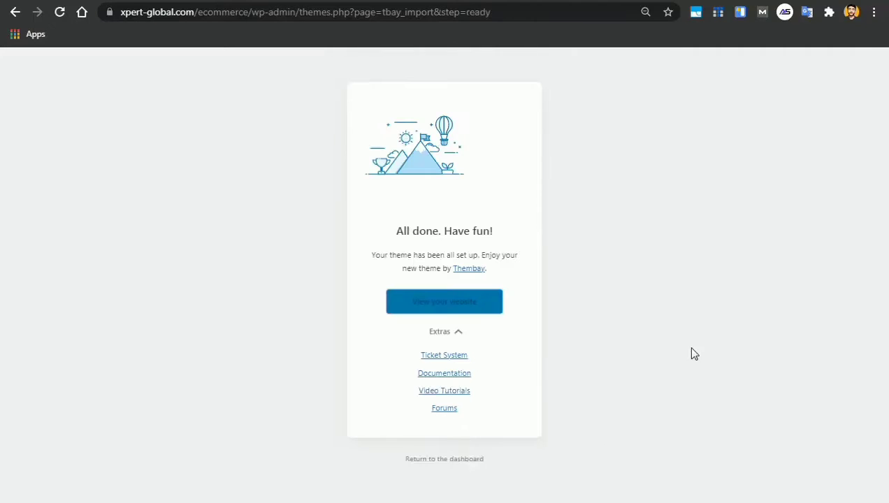
Open the finished website from the setup wizard and examine its furniture front page and web address
{"action": "left_click", "coordinate": [431, 302]}
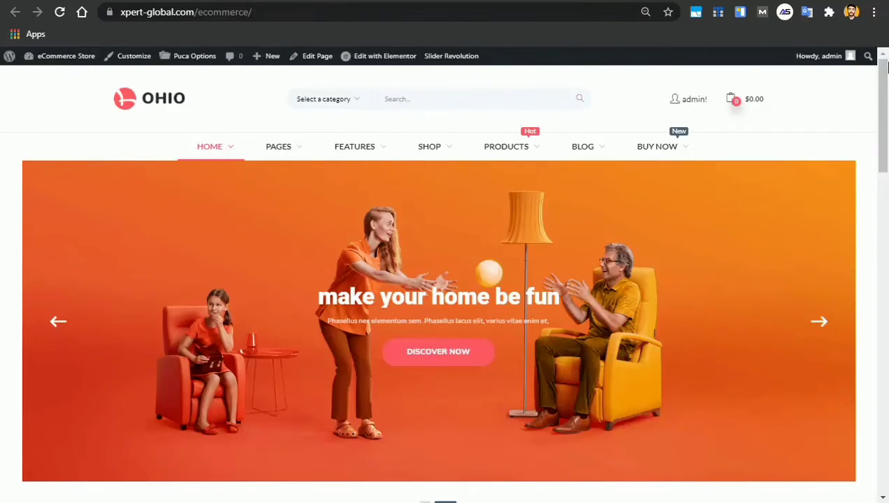
{"action": "left_click_drag", "start_coordinate": [884, 81], "coordinate": [887, 56]}
{"action": "left_click", "coordinate": [431, 16]}
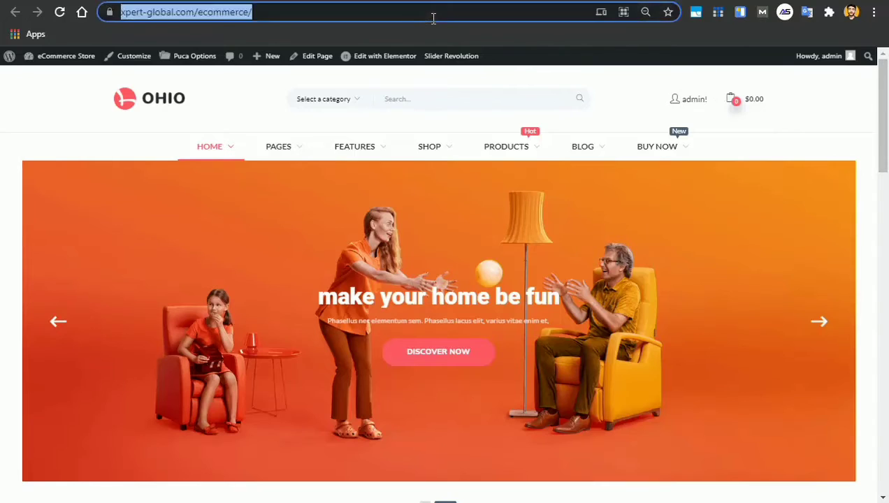
{"action": "left_click", "coordinate": [231, 12]}
{"action": "double_click", "coordinate": [266, 13]}
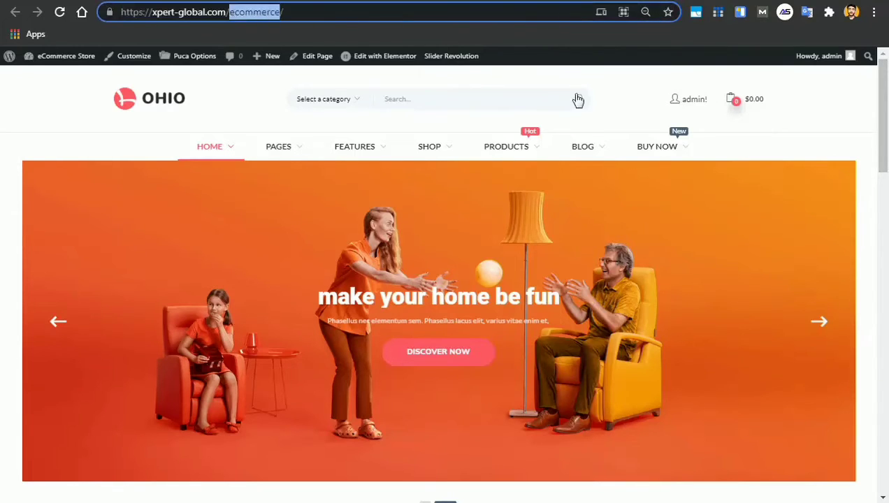
{"action": "left_click_drag", "start_coordinate": [887, 125], "coordinate": [879, 73]}
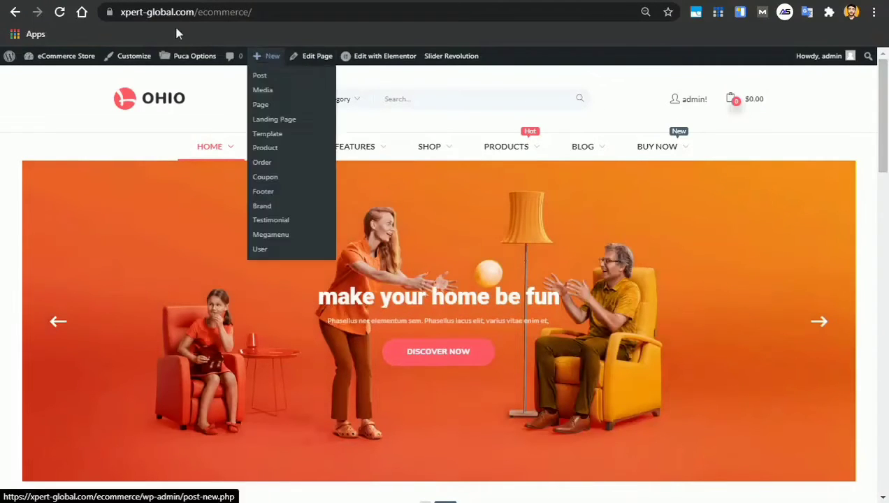
Switch to the Puca documentation at docs.thembay.com/puca and look through its list of topics
{"action": "left_click", "coordinate": [171, 1]}
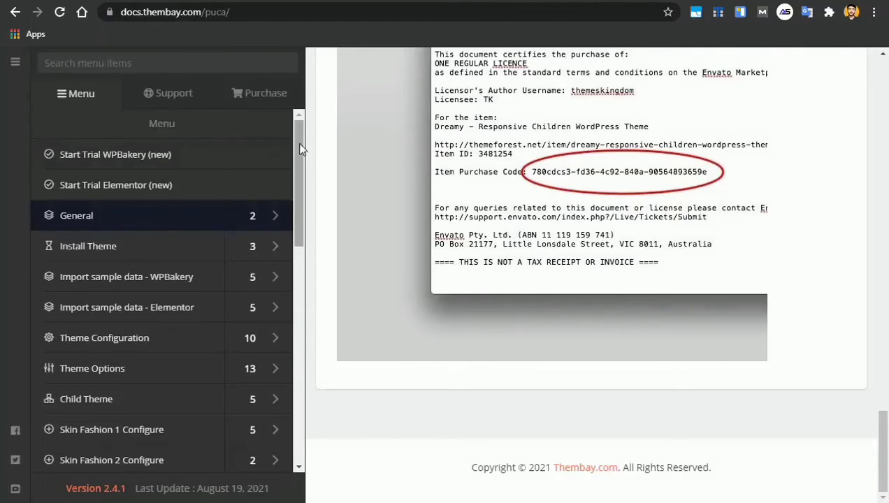
{"action": "left_click_drag", "start_coordinate": [303, 143], "coordinate": [298, 123]}
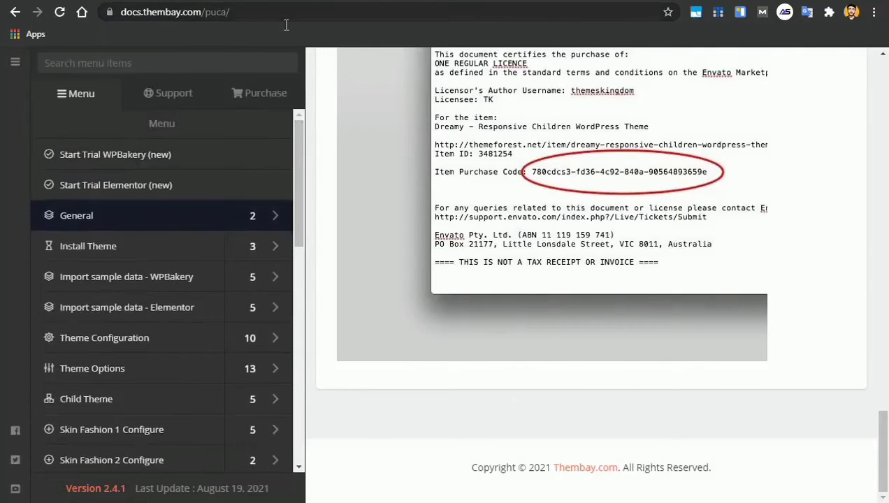
{"action": "left_click_drag", "start_coordinate": [122, 11], "coordinate": [239, 12]}
{"action": "double_click", "coordinate": [249, 12]}
{"action": "left_click", "coordinate": [280, 17]}
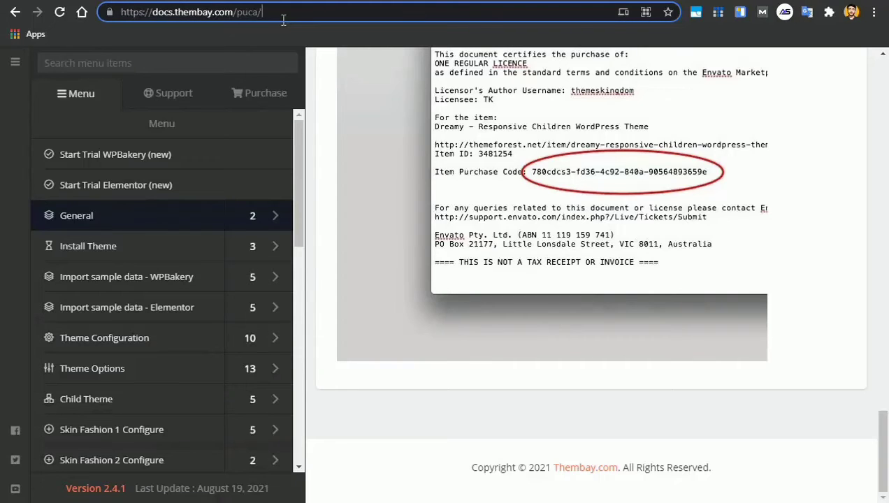
{"action": "scroll", "coordinate": [294, 279], "scroll_direction": "down", "scroll_amount": 3}
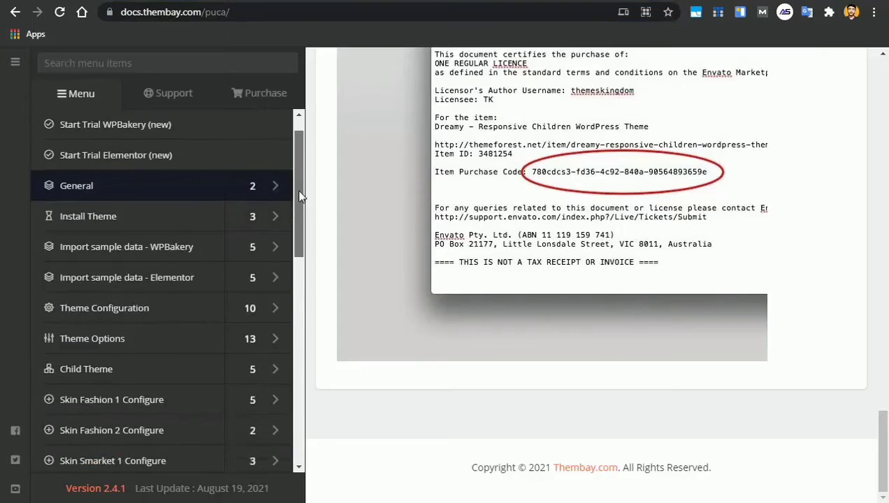
{"action": "scroll", "coordinate": [294, 279], "scroll_direction": "down", "scroll_amount": 5}
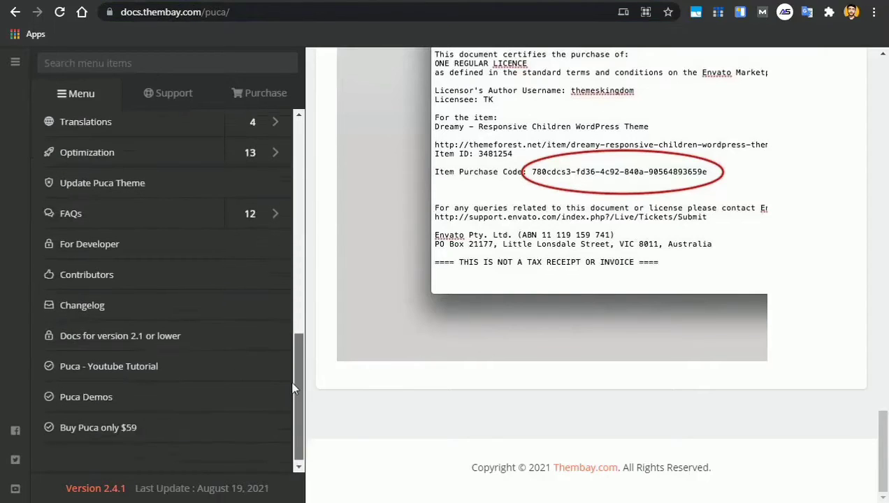
{"action": "scroll", "coordinate": [295, 329], "scroll_direction": "up", "scroll_amount": 3}
{"action": "left_click_drag", "start_coordinate": [294, 325], "coordinate": [295, 181]}
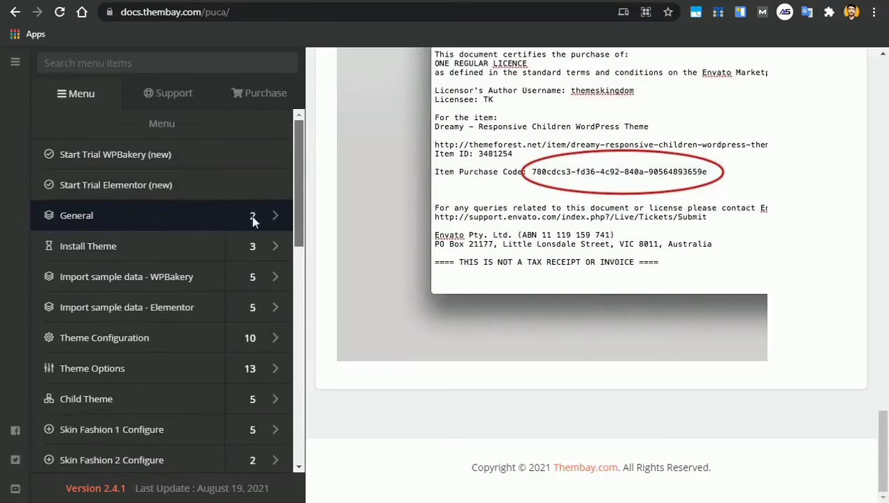
Look through the General and Install Theme sections of the Puca documentation
{"action": "left_click_drag", "start_coordinate": [887, 460], "coordinate": [887, 101]}
{"action": "scroll", "coordinate": [888, 101], "scroll_direction": "down", "scroll_amount": 2}
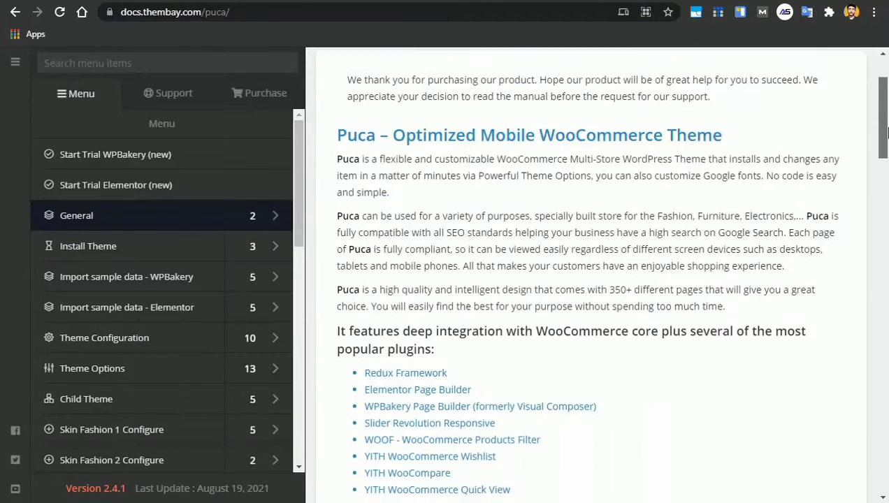
{"action": "left_click_drag", "start_coordinate": [888, 144], "coordinate": [887, 416]}
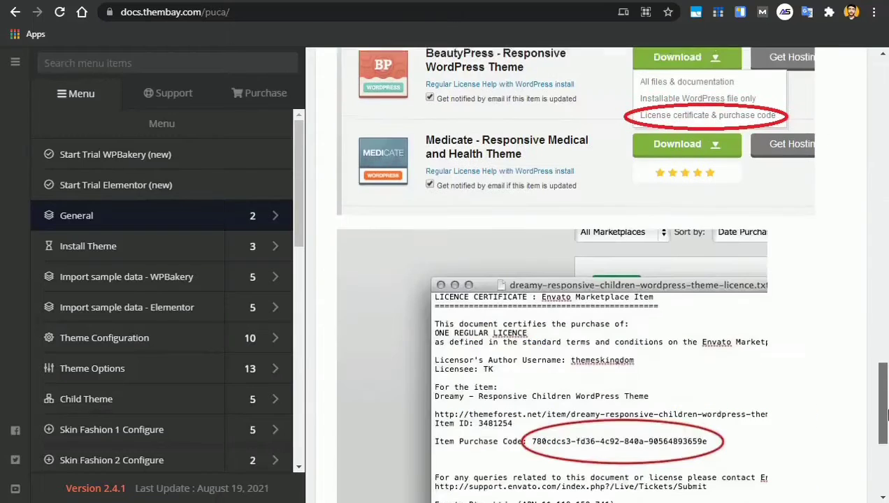
{"action": "left_click", "coordinate": [115, 258]}
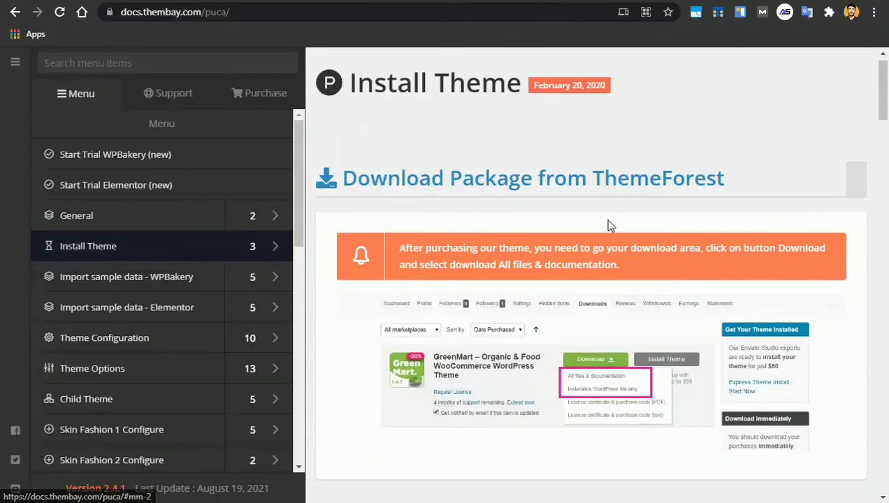
{"action": "left_click_drag", "start_coordinate": [885, 91], "coordinate": [888, 210]}
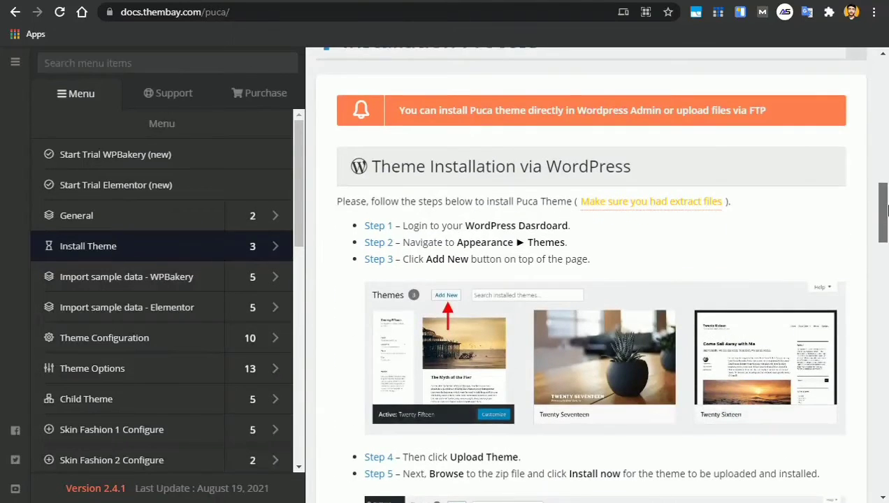
Review the WPBakery and Elementor sample data import guides and the Theme Configuration guide in the documentation
{"action": "left_click", "coordinate": [178, 283]}
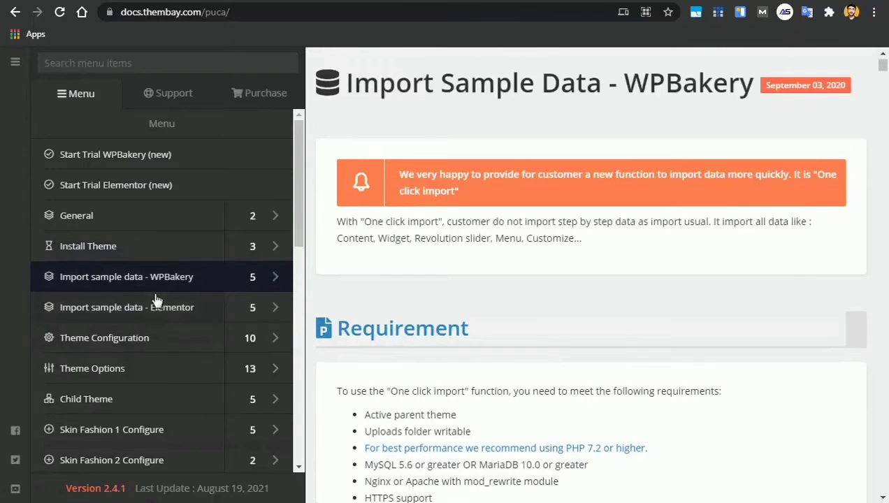
{"action": "left_click", "coordinate": [157, 314]}
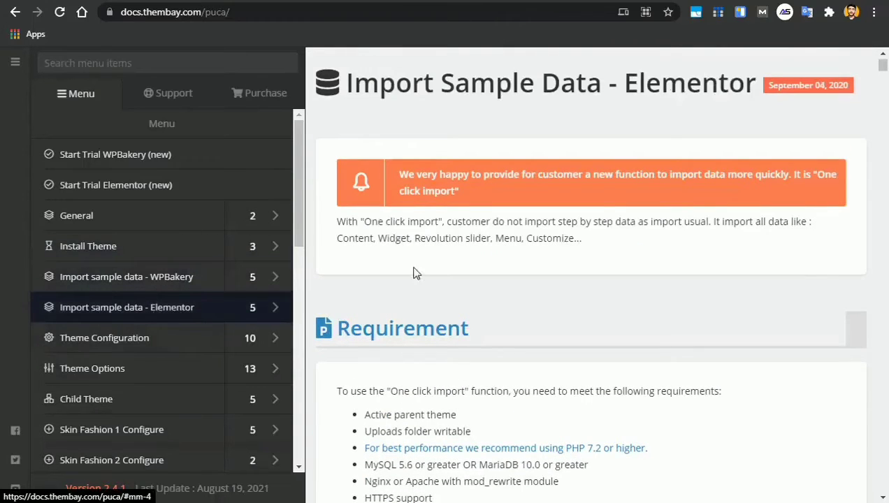
{"action": "left_click_drag", "start_coordinate": [884, 68], "coordinate": [884, 461]}
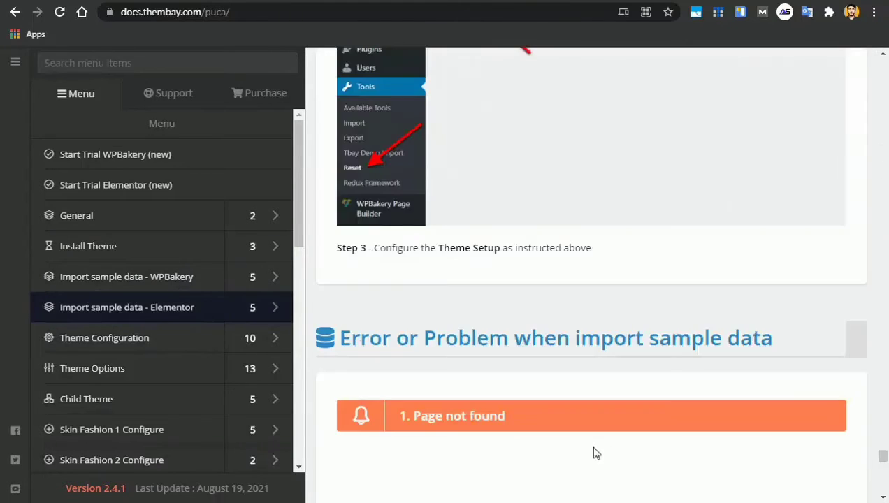
{"action": "left_click", "coordinate": [179, 339]}
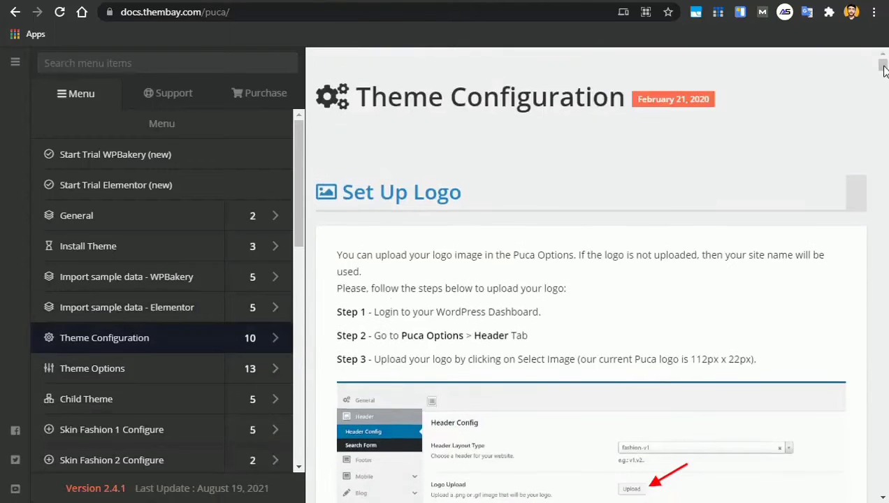
{"action": "left_click_drag", "start_coordinate": [884, 65], "coordinate": [884, 82]}
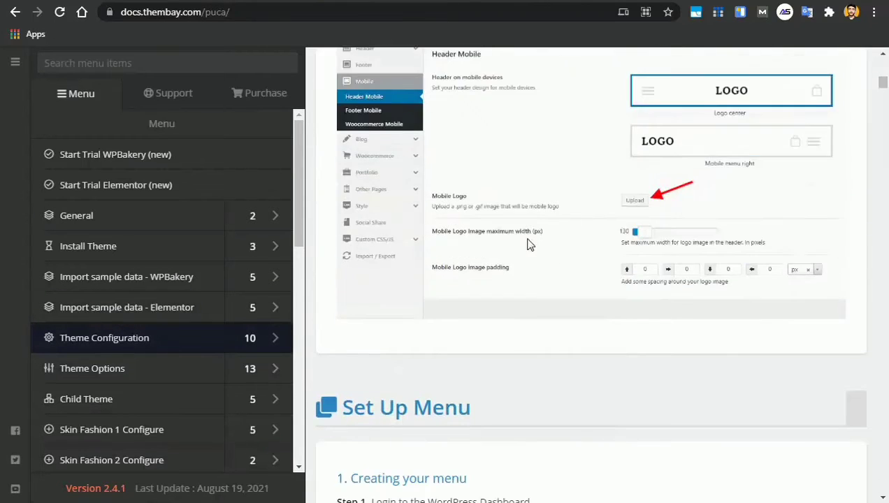
Open the Theme Options section of the Puca documentation and look through the remaining topics in the list
{"action": "left_click", "coordinate": [113, 378]}
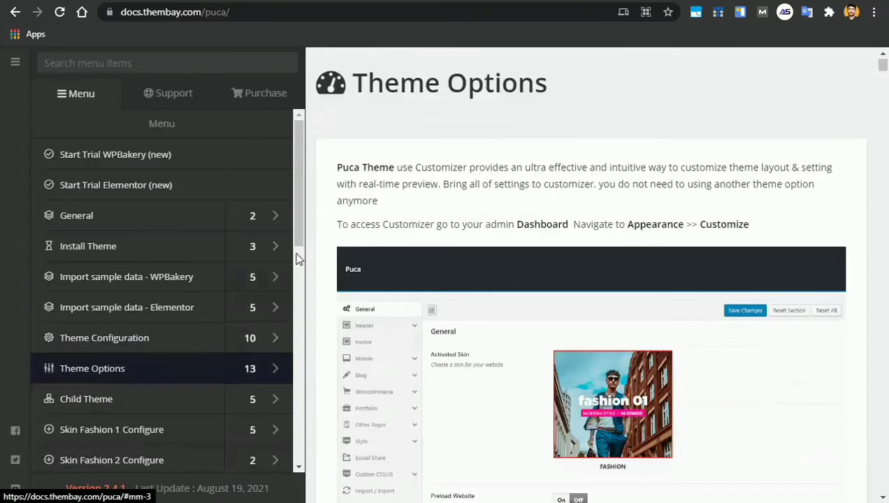
{"action": "left_click_drag", "start_coordinate": [297, 242], "coordinate": [320, 445]}
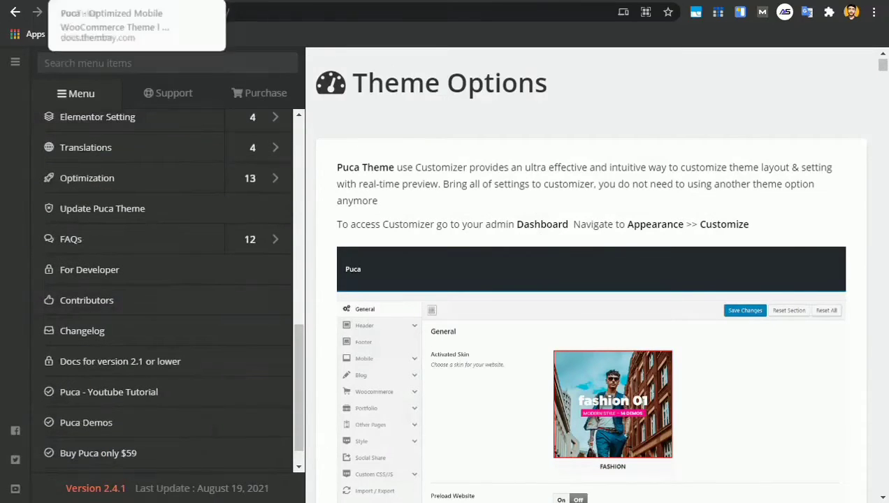
Switch to YouTube, search for "puca thembay" and open the full Puca - Optimized Mobile WooCommerce Theme - Document playlist
{"action": "left_click", "coordinate": [293, 0]}
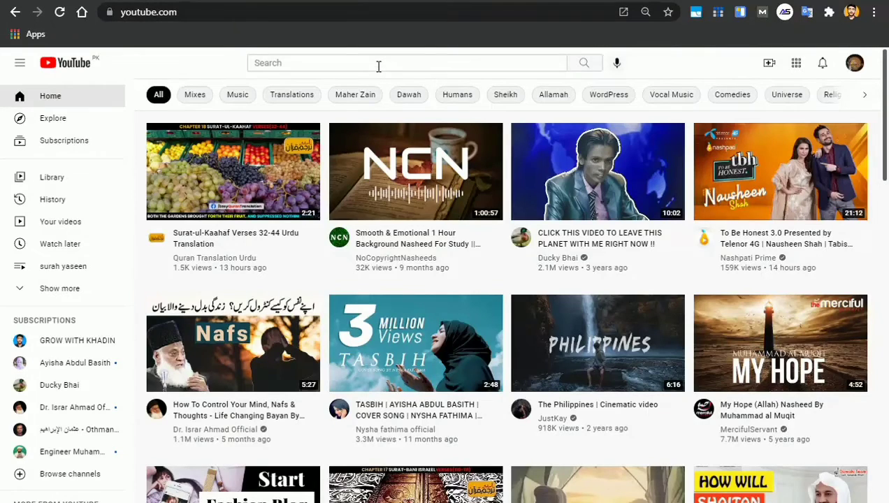
{"action": "left_click", "coordinate": [378, 65]}
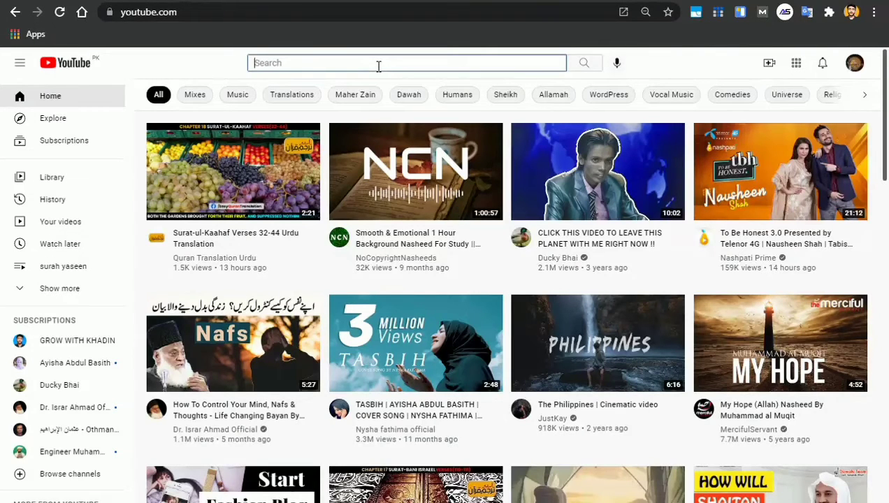
{"action": "type", "text": "puca thembay"}
{"action": "key", "text": "Return"}
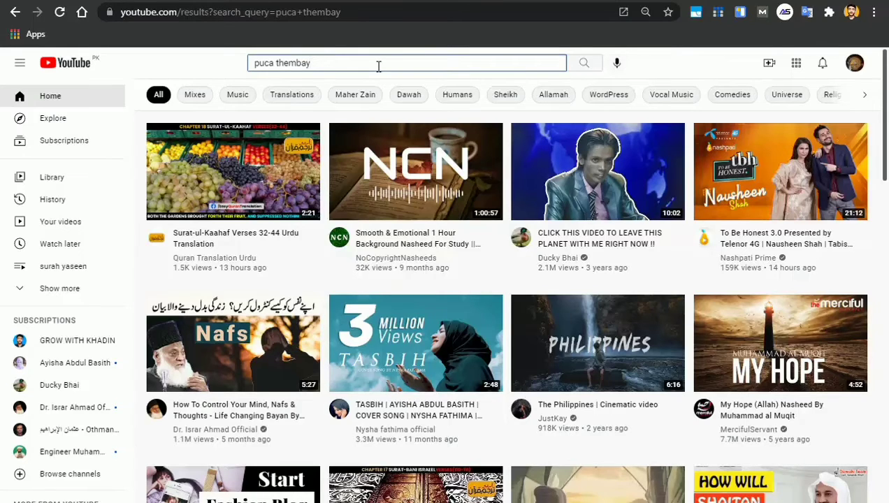
{"action": "left_click", "coordinate": [586, 64]}
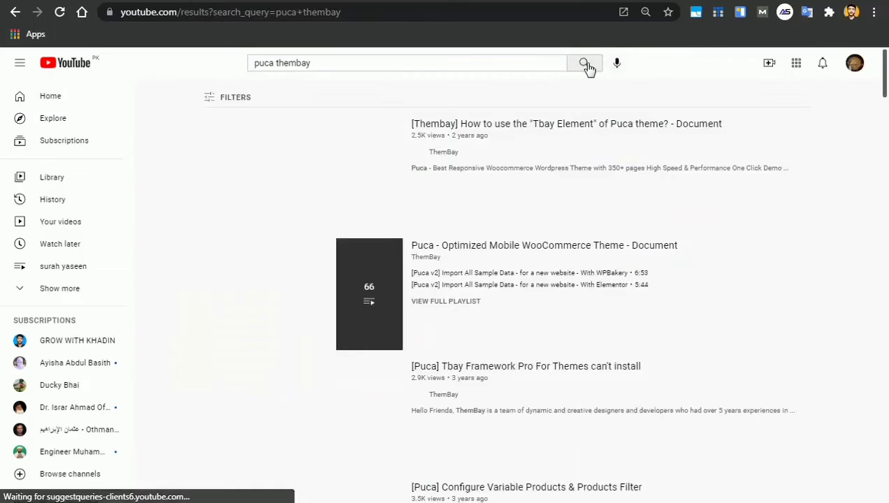
{"action": "left_click", "coordinate": [454, 304]}
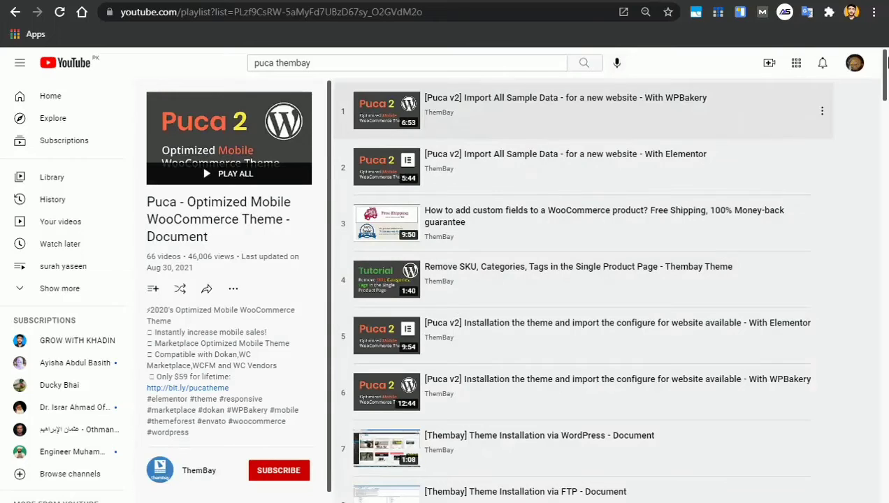
Look through the tutorial videos in the ThemBay Puca playlist
{"action": "left_click", "coordinate": [887, 112]}
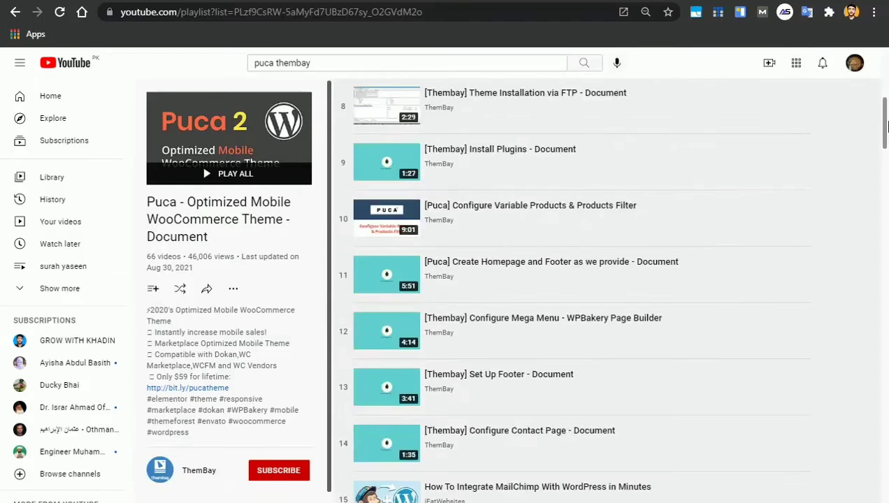
{"action": "scroll", "coordinate": [887, 108], "scroll_direction": "up", "scroll_amount": 2}
{"action": "scroll", "coordinate": [888, 107], "scroll_direction": "up", "scroll_amount": 1}
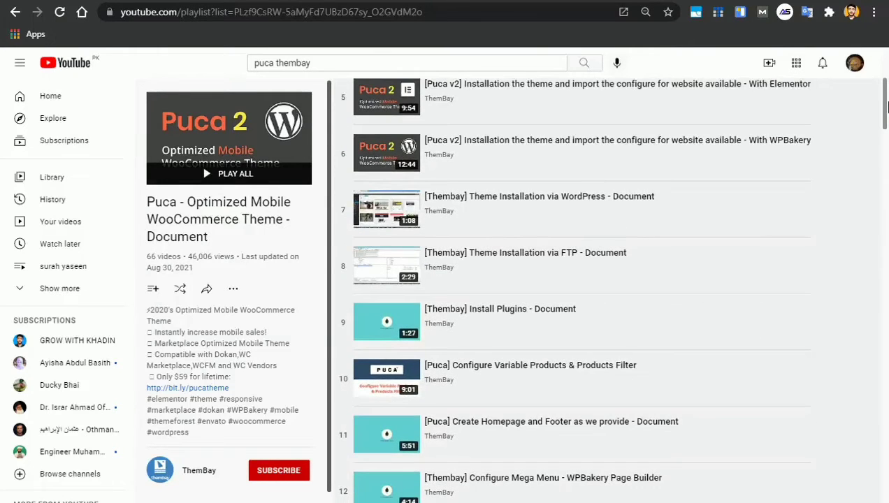
{"action": "left_click_drag", "start_coordinate": [888, 106], "coordinate": [885, 73]}
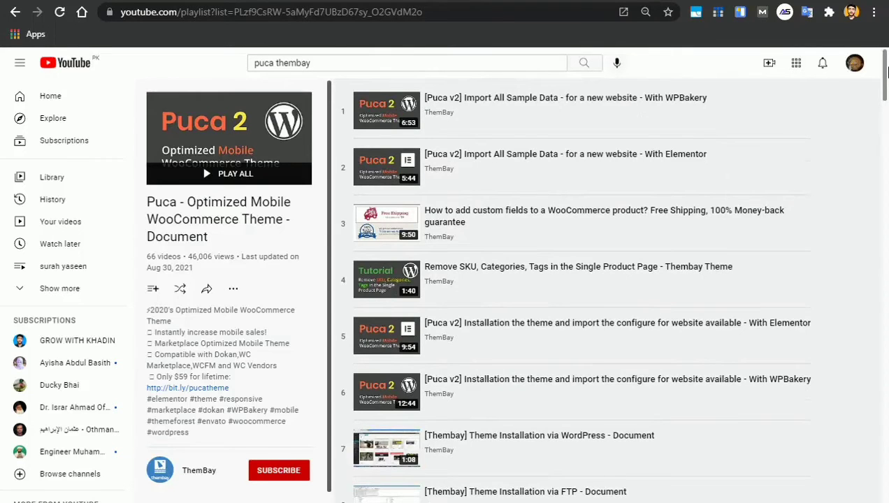
{"action": "left_click_drag", "start_coordinate": [887, 74], "coordinate": [884, 54]}
{"action": "left_click_drag", "start_coordinate": [884, 73], "coordinate": [886, 103]}
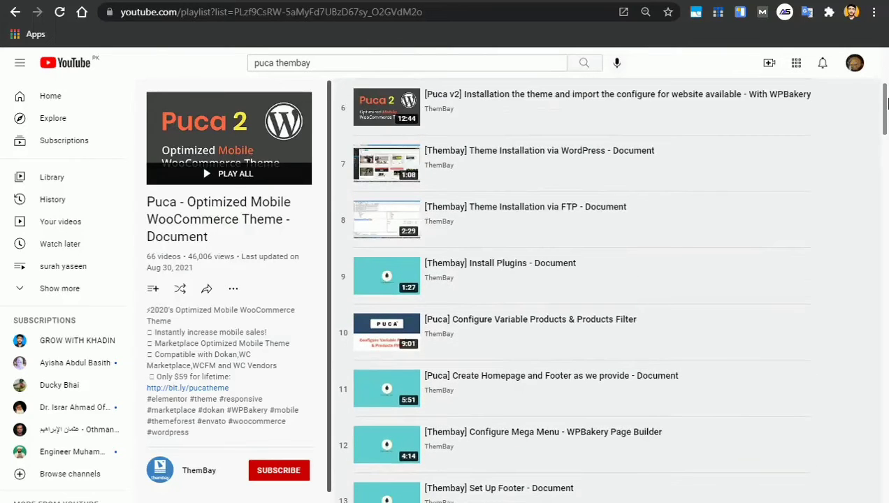
{"action": "left_click_drag", "start_coordinate": [888, 203], "coordinate": [886, 40]}
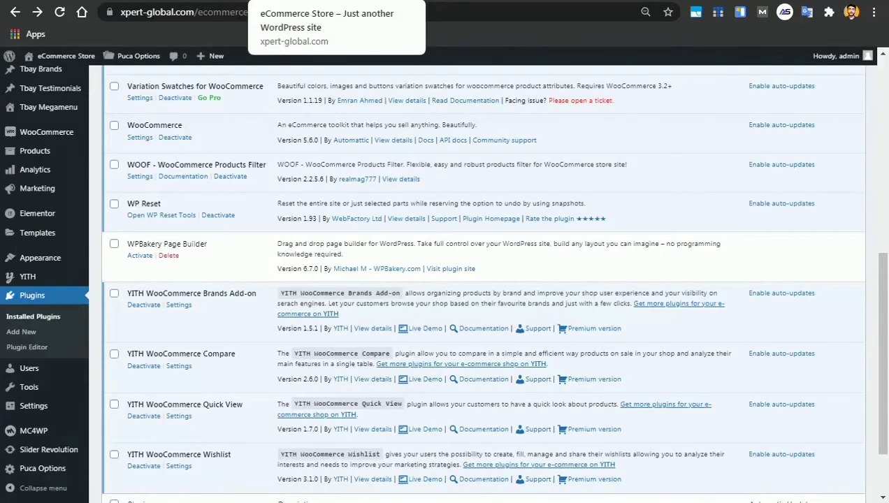
Check the Puca documentation's web address docs.thembay.com/puca, and return to the YouTube playlist to look through its videos
{"action": "left_click", "coordinate": [166, 1]}
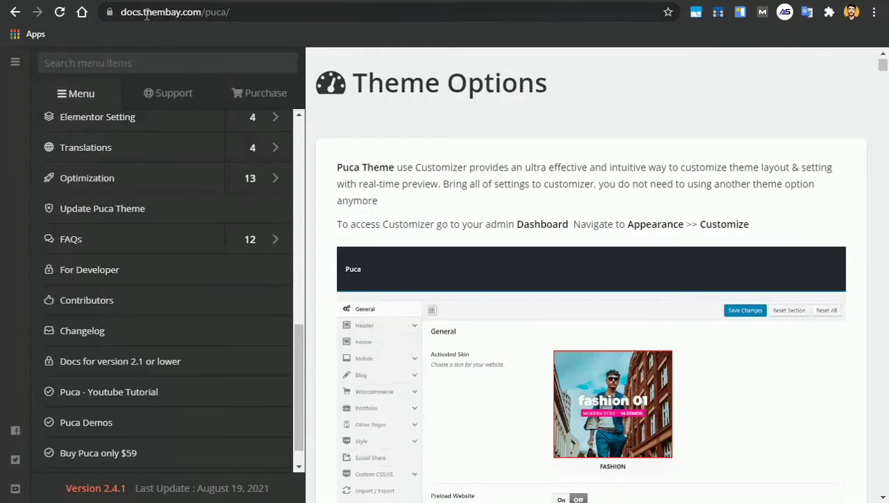
{"action": "left_click_drag", "start_coordinate": [146, 11], "coordinate": [251, 12]}
{"action": "left_click", "coordinate": [185, 1]}
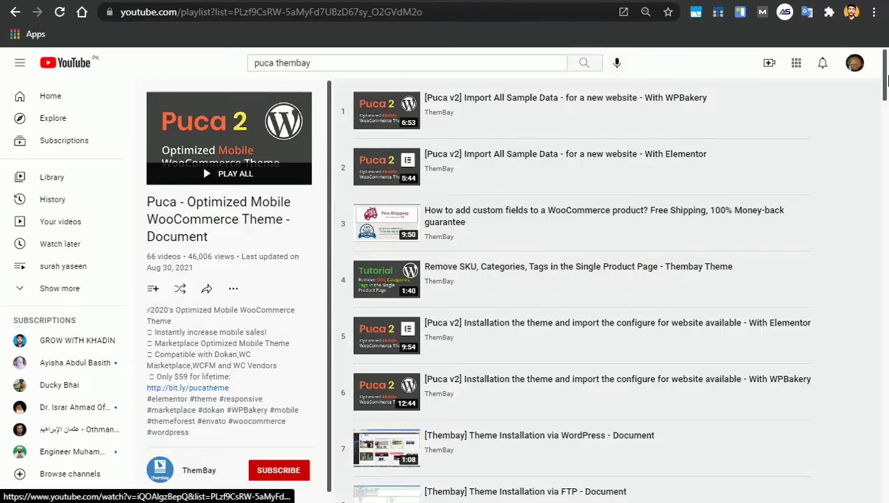
{"action": "left_click_drag", "start_coordinate": [885, 70], "coordinate": [886, 175]}
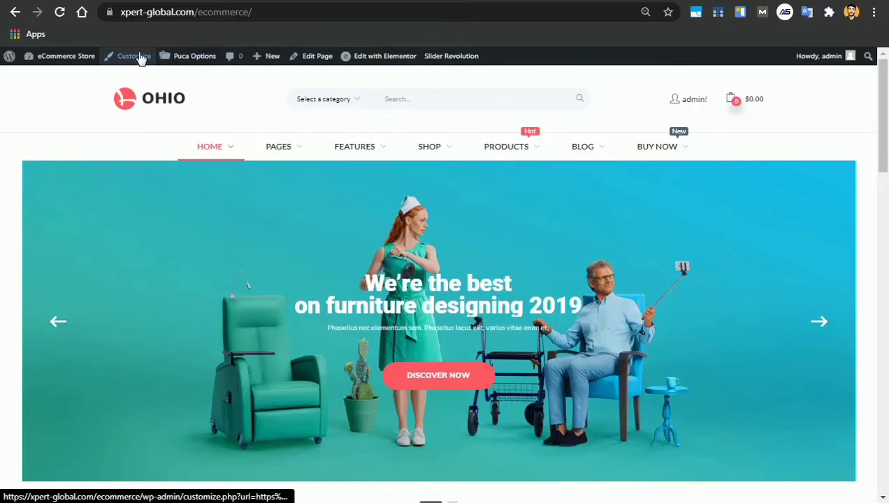
Open the eCommerce Store site's Customizer in a new tab and look over its sections and the home page preview
{"action": "right_click", "coordinate": [134, 59]}
{"action": "left_click", "coordinate": [165, 69]}
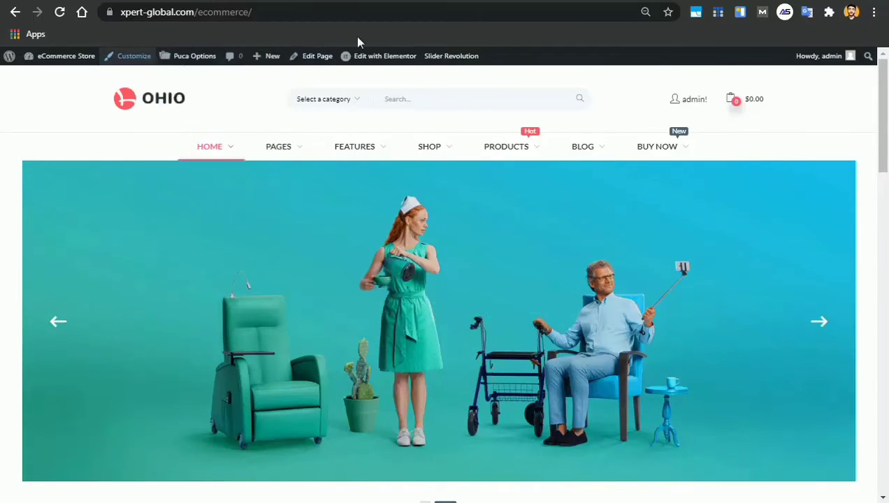
{"action": "left_click", "coordinate": [359, 1]}
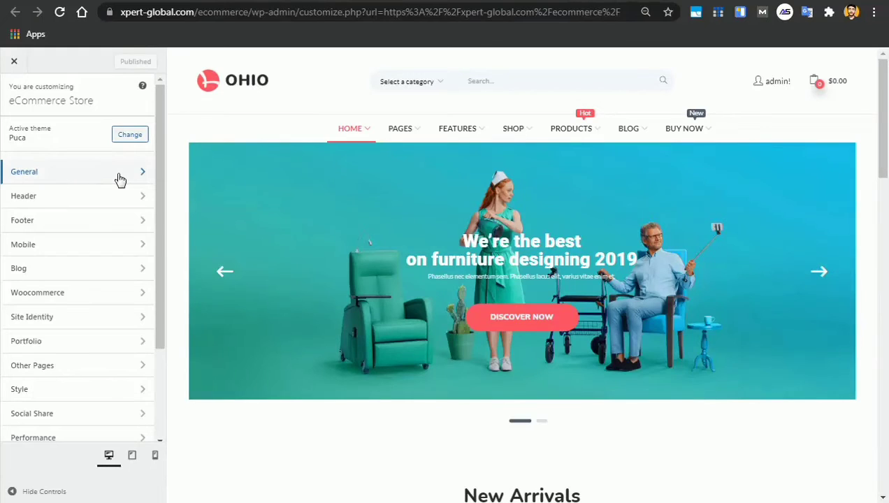
{"action": "left_click_drag", "start_coordinate": [163, 204], "coordinate": [228, 116]}
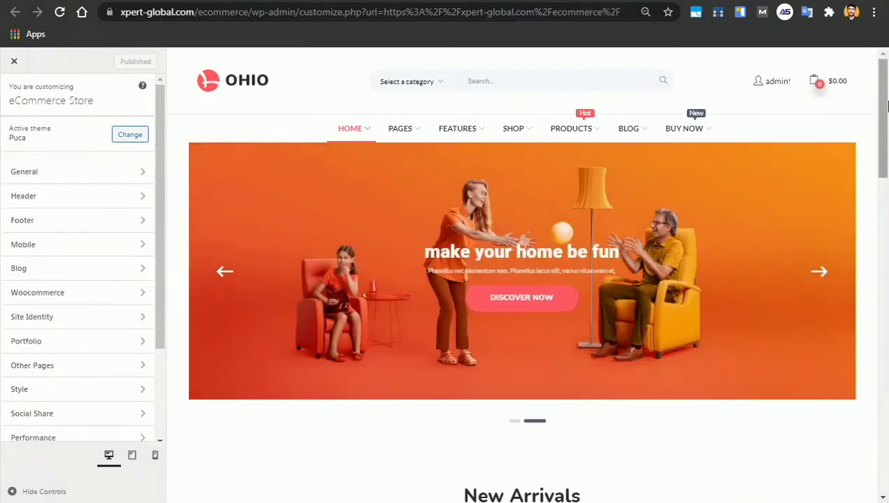
{"action": "left_click_drag", "start_coordinate": [883, 106], "coordinate": [884, 59]}
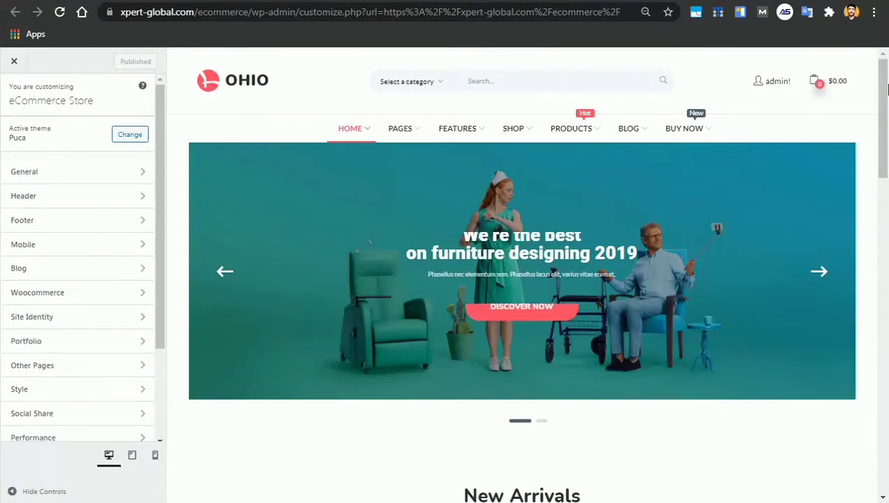
{"action": "scroll", "coordinate": [844, 168], "scroll_direction": "down", "scroll_amount": 4}
{"action": "scroll", "coordinate": [838, 219], "scroll_direction": "up", "scroll_amount": 4}
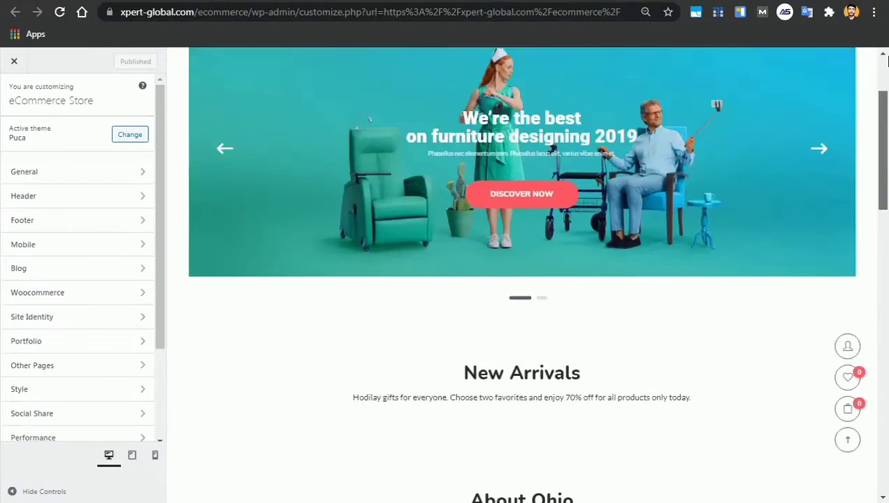
Select the furniture skin as the activated skin in the Customizer's General settings
{"action": "left_click", "coordinate": [58, 173]}
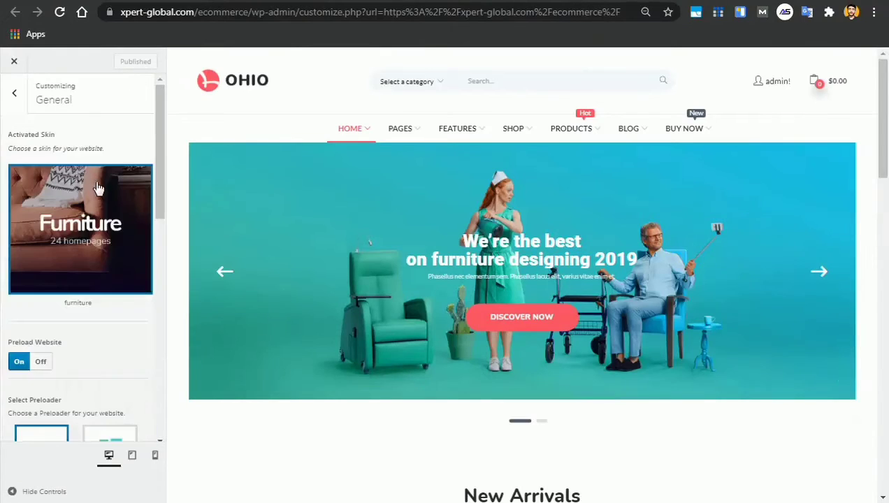
{"action": "left_click_drag", "start_coordinate": [157, 129], "coordinate": [159, 150]}
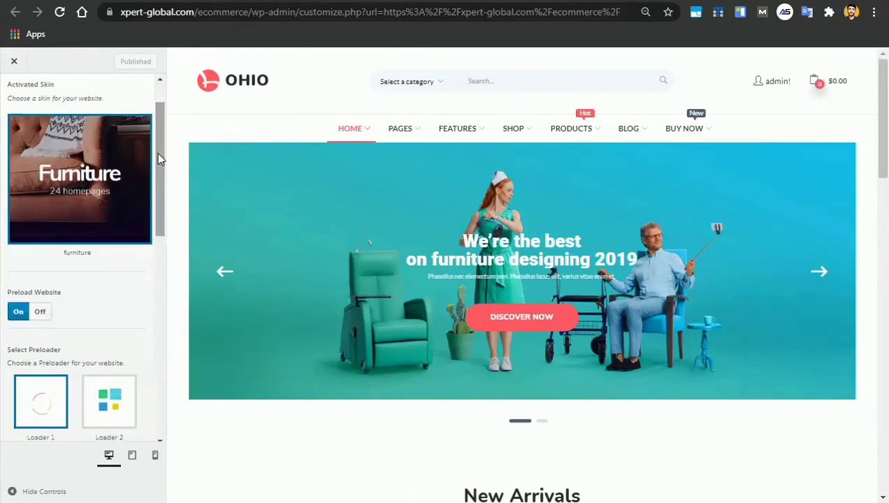
{"action": "left_click", "coordinate": [97, 219]}
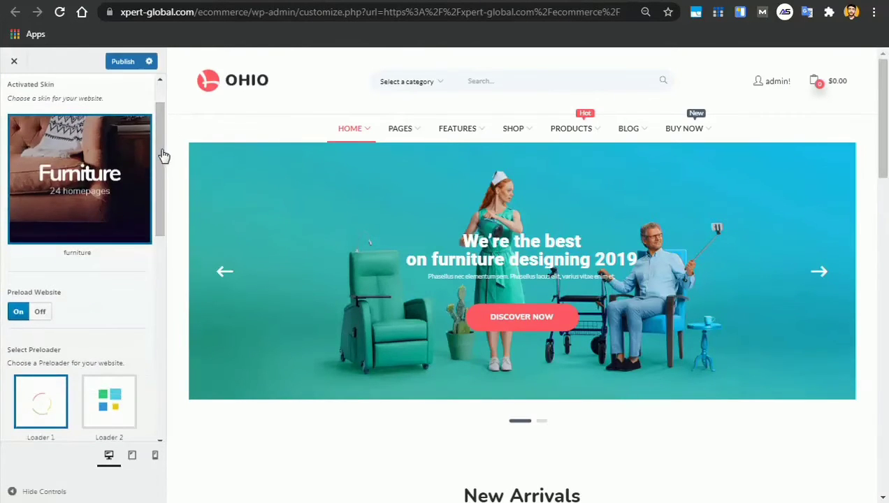
{"action": "scroll", "coordinate": [160, 170], "scroll_direction": "down", "scroll_amount": 2}
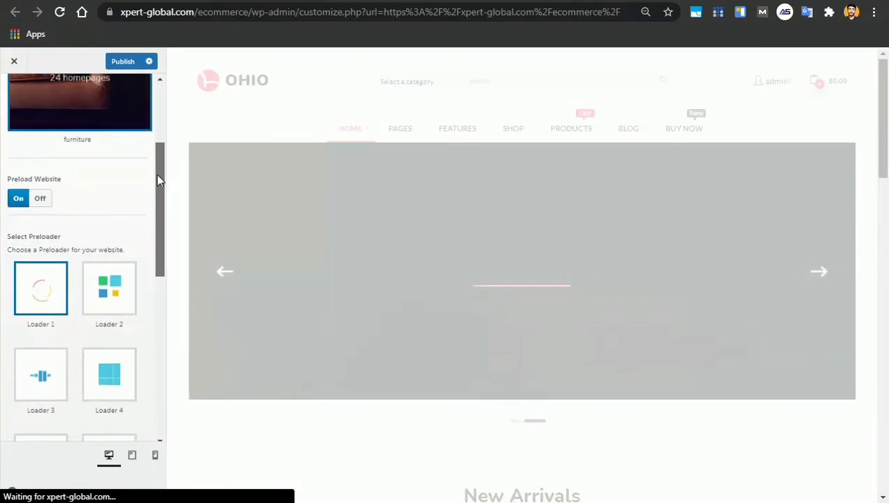
Choose Loader 2 as the preloader and turn Preload Website off
{"action": "left_click_drag", "start_coordinate": [157, 173], "coordinate": [115, 196]}
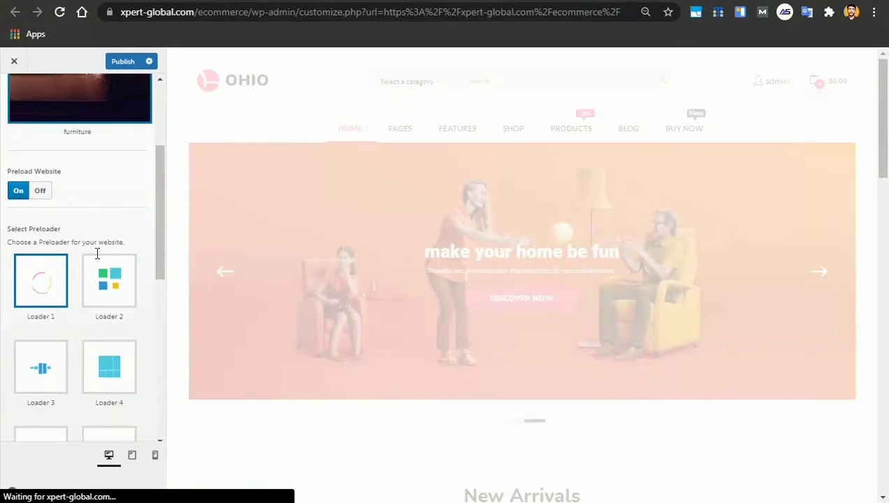
{"action": "left_click", "coordinate": [124, 279]}
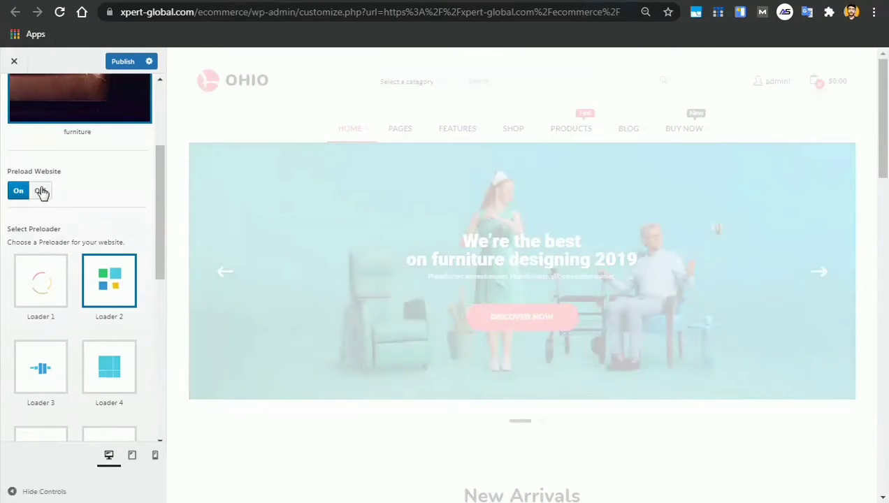
{"action": "left_click", "coordinate": [42, 191]}
Review the preloader image upload and Config Image Size options, and return to the Customizer's main section list
{"action": "left_click_drag", "start_coordinate": [163, 177], "coordinate": [162, 353]}
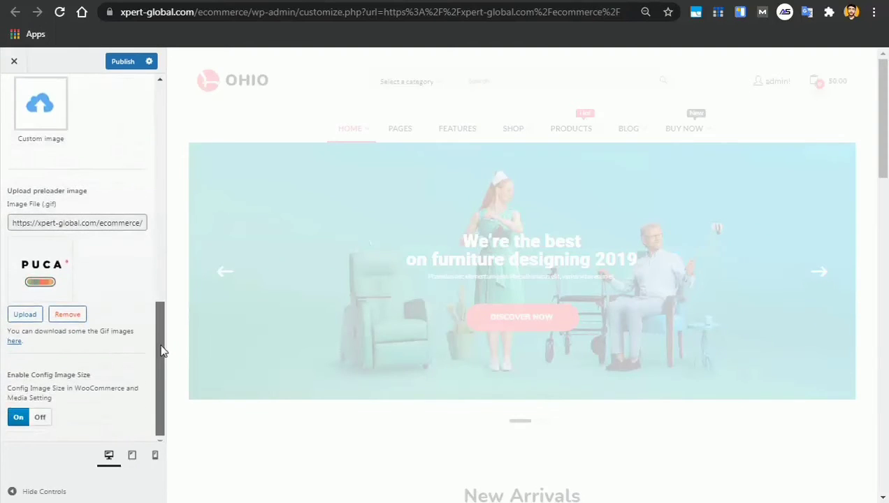
{"action": "left_click_drag", "start_coordinate": [46, 204], "coordinate": [68, 192]}
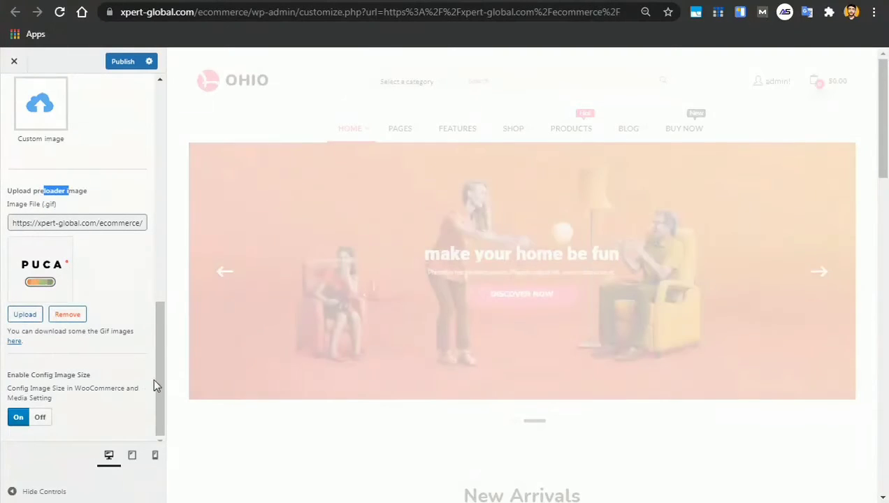
{"action": "left_click", "coordinate": [153, 378]}
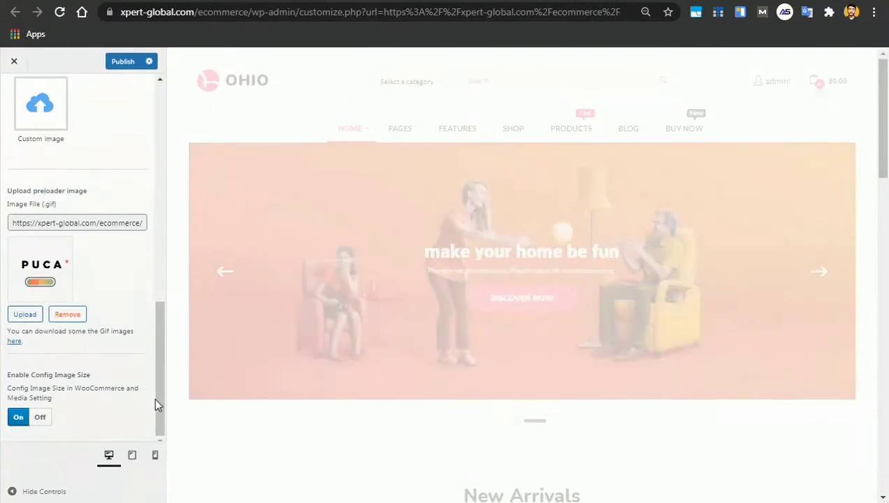
{"action": "left_click_drag", "start_coordinate": [157, 360], "coordinate": [105, 87]}
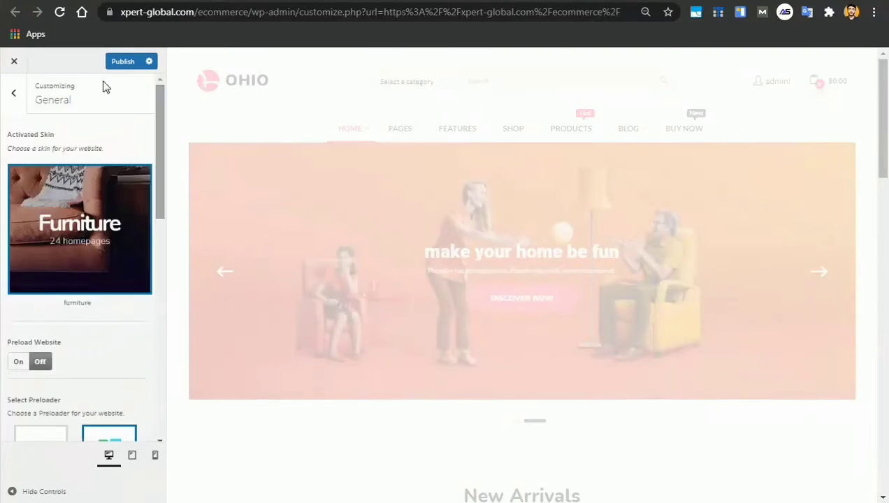
{"action": "left_click", "coordinate": [17, 97]}
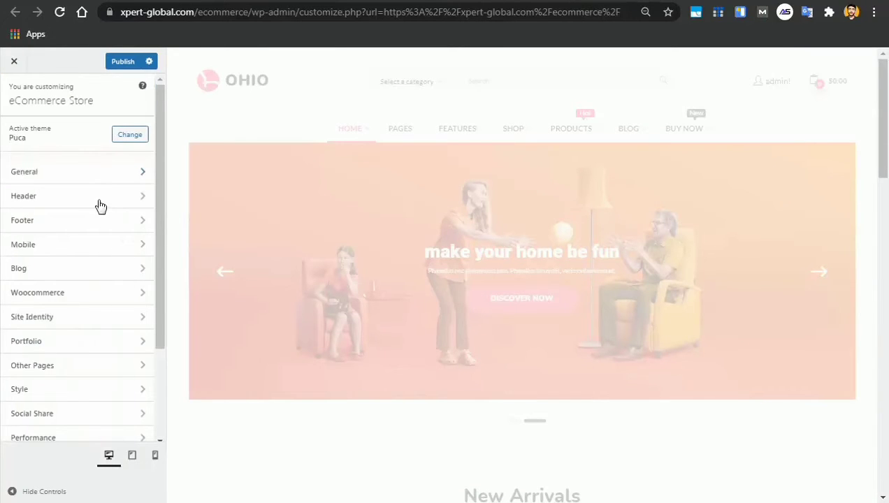
Set the header layout to furniture-v4 in the Header Config settings
{"action": "left_click", "coordinate": [100, 204]}
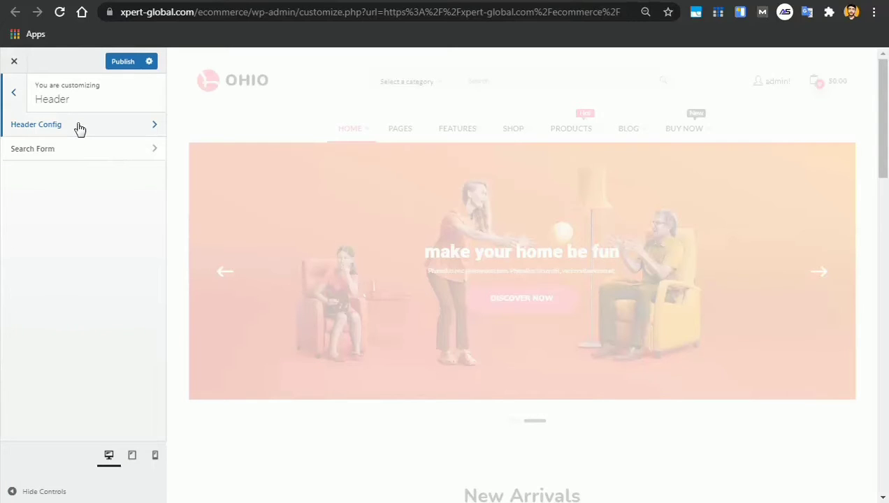
{"action": "left_click", "coordinate": [79, 128]}
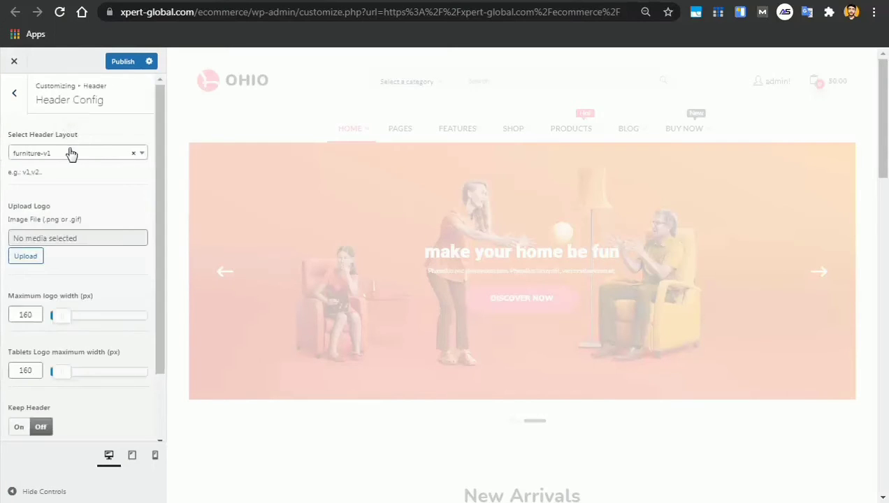
{"action": "left_click", "coordinate": [74, 154]}
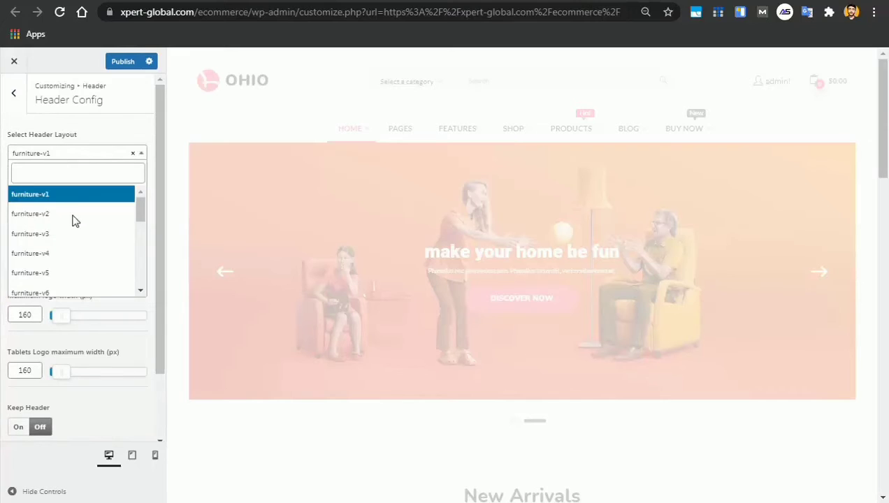
{"action": "left_click", "coordinate": [60, 255]}
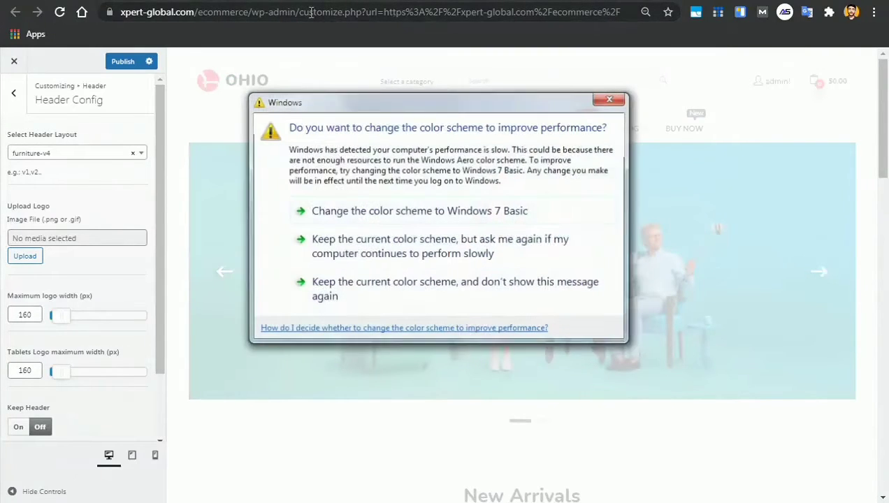
Upload EXPERT_GLOBAL-removebg-preview from the Downloads folder and set it as the header logo in Header Config
{"action": "left_click", "coordinate": [613, 100]}
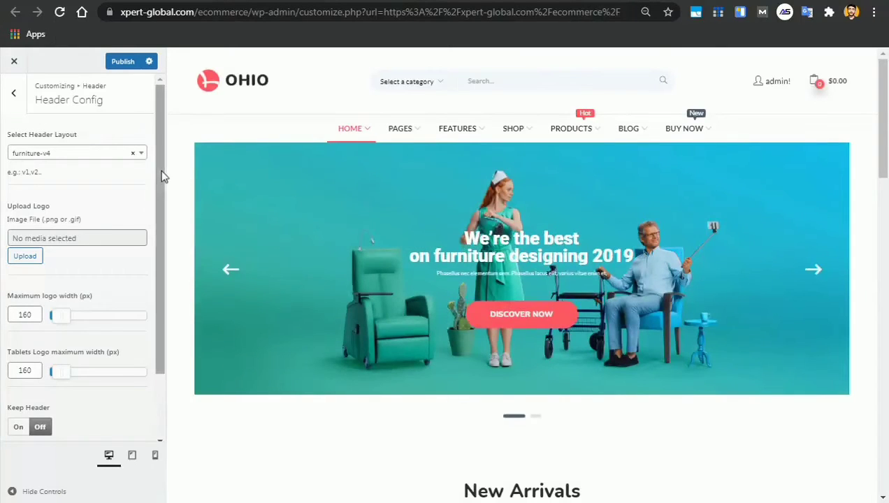
{"action": "scroll", "coordinate": [109, 193], "scroll_direction": "down", "scroll_amount": 1}
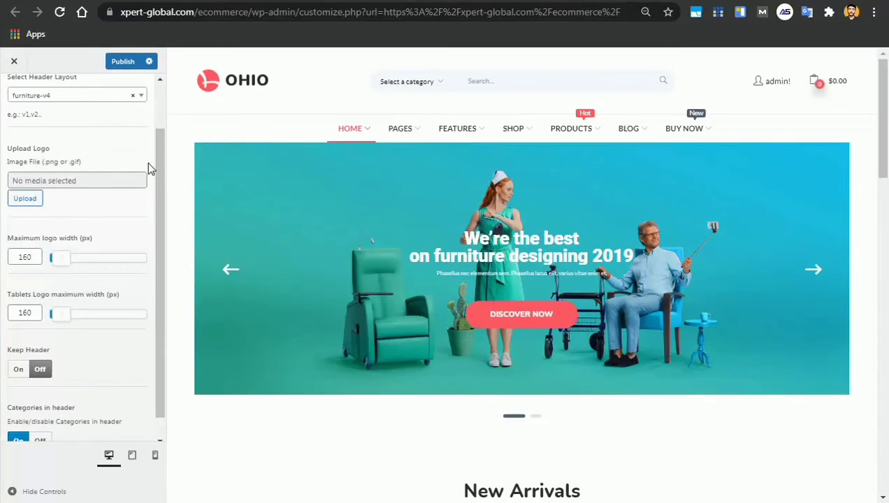
{"action": "left_click_drag", "start_coordinate": [160, 161], "coordinate": [161, 177]}
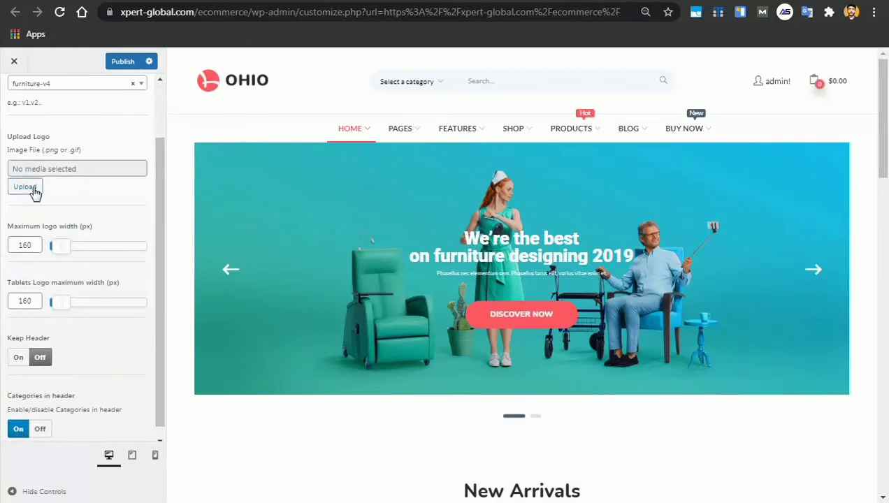
{"action": "left_click", "coordinate": [24, 186]}
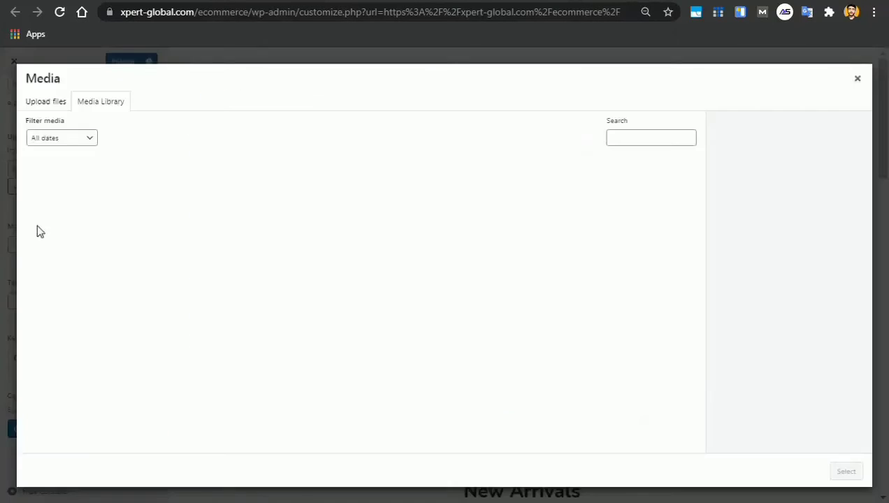
{"action": "left_click", "coordinate": [49, 103]}
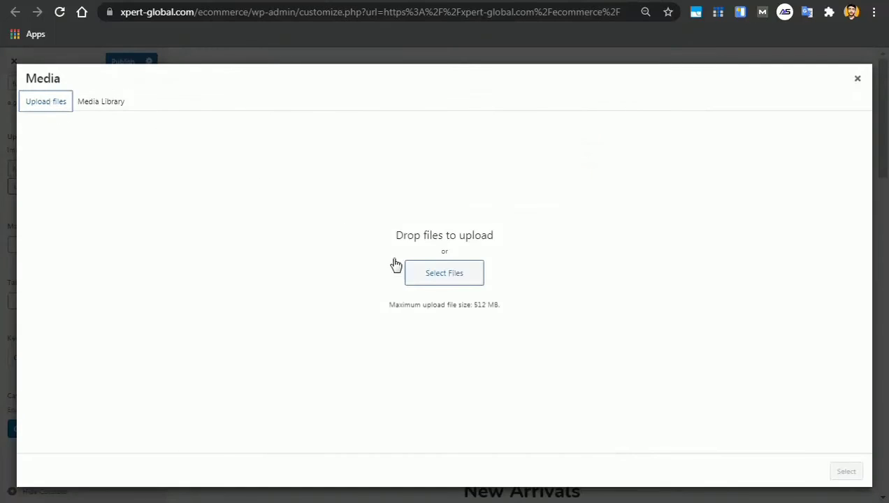
{"action": "left_click", "coordinate": [438, 281]}
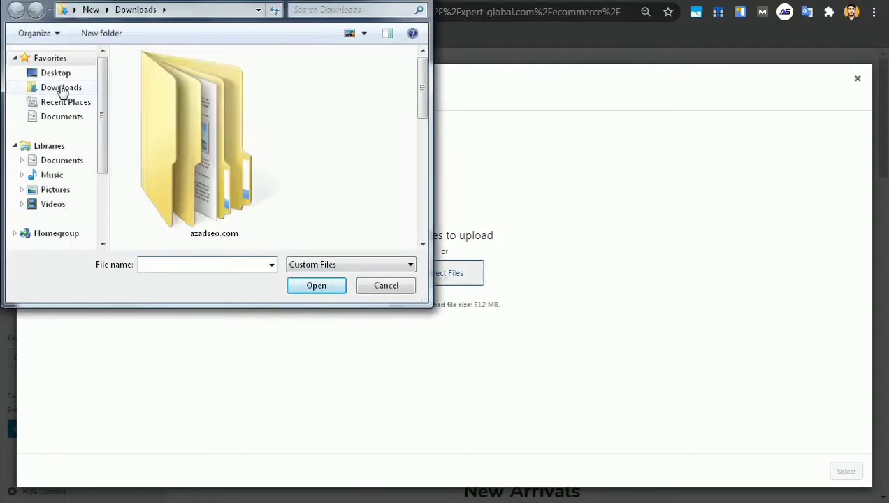
{"action": "left_click_drag", "start_coordinate": [423, 83], "coordinate": [428, 218]}
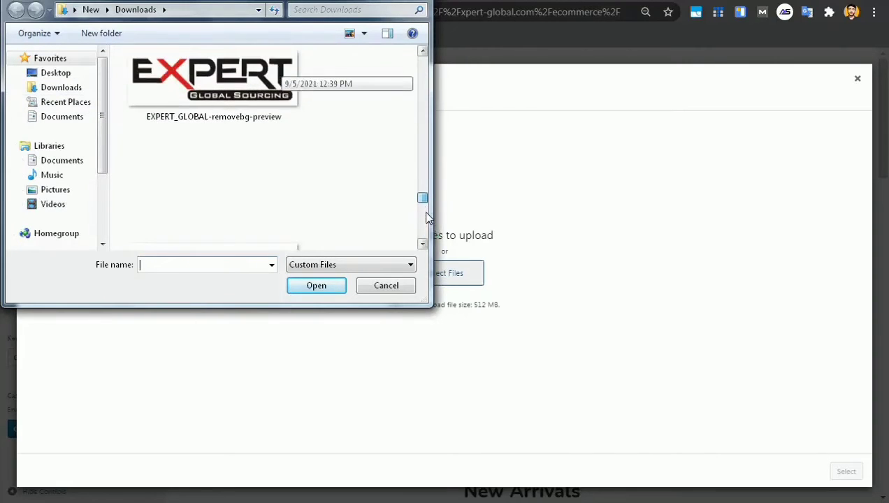
{"action": "double_click", "coordinate": [214, 80]}
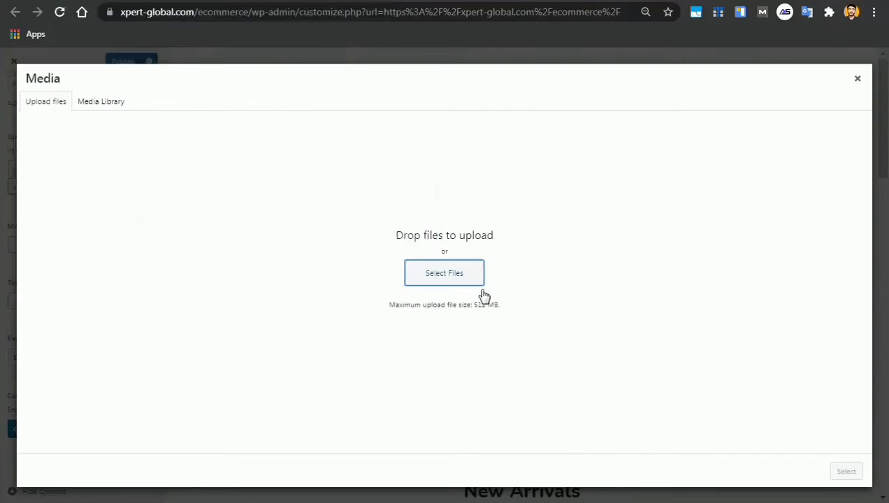
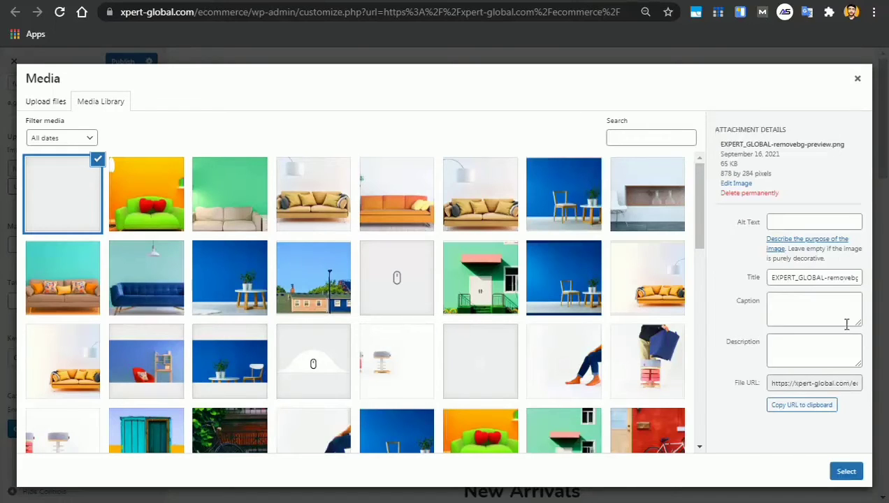
{"action": "left_click", "coordinate": [850, 471]}
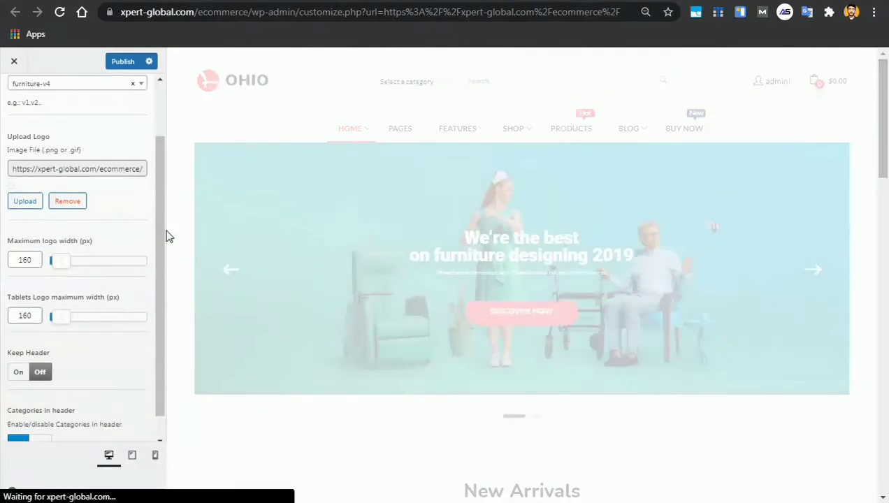
Turn on Keep Header in the Header Config settings
{"action": "left_click_drag", "start_coordinate": [165, 232], "coordinate": [166, 293]}
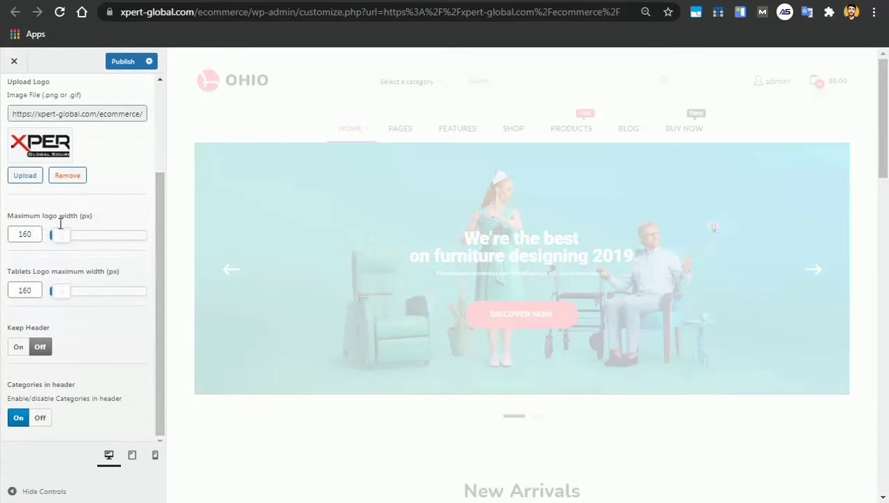
{"action": "left_click", "coordinate": [17, 349]}
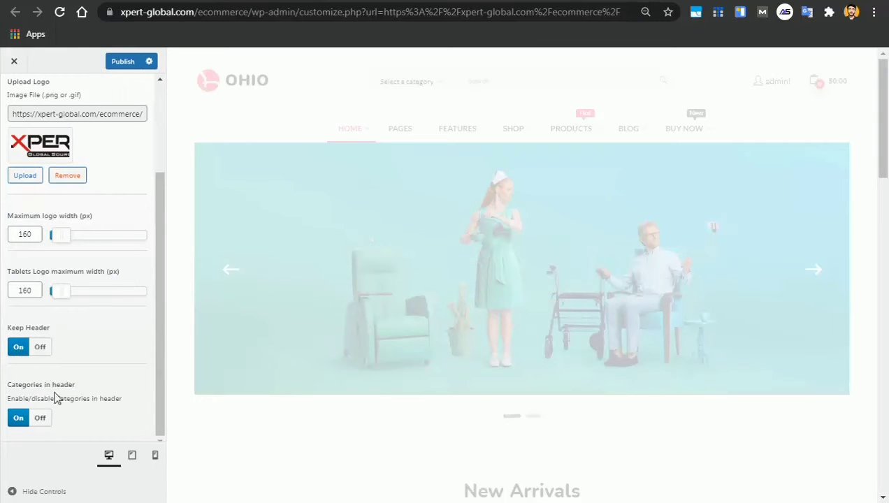
{"action": "key", "text": "ctrl+a"}
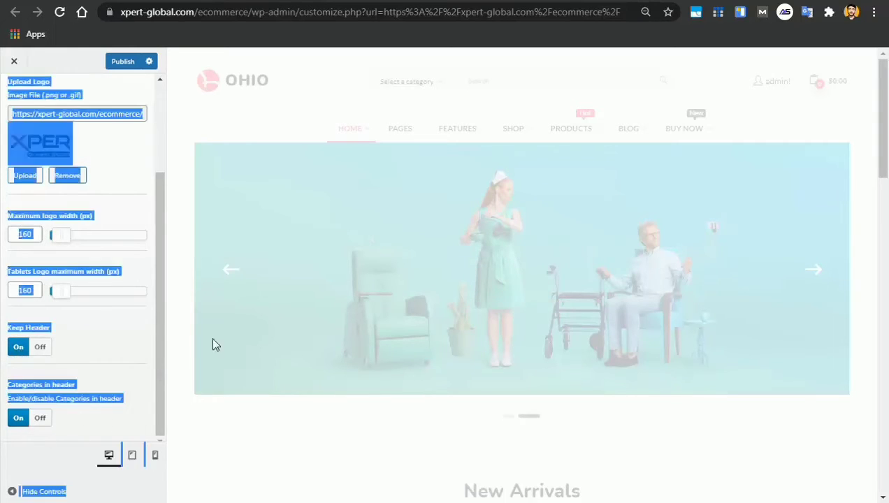
{"action": "left_click", "coordinate": [143, 334]}
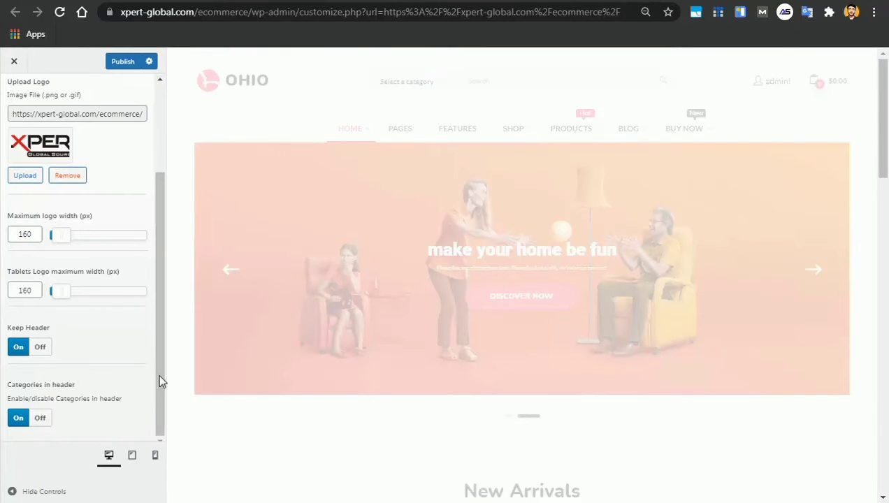
{"action": "scroll", "coordinate": [161, 162], "scroll_direction": "up", "scroll_amount": 1}
{"action": "scroll", "coordinate": [160, 158], "scroll_direction": "up", "scroll_amount": 2}
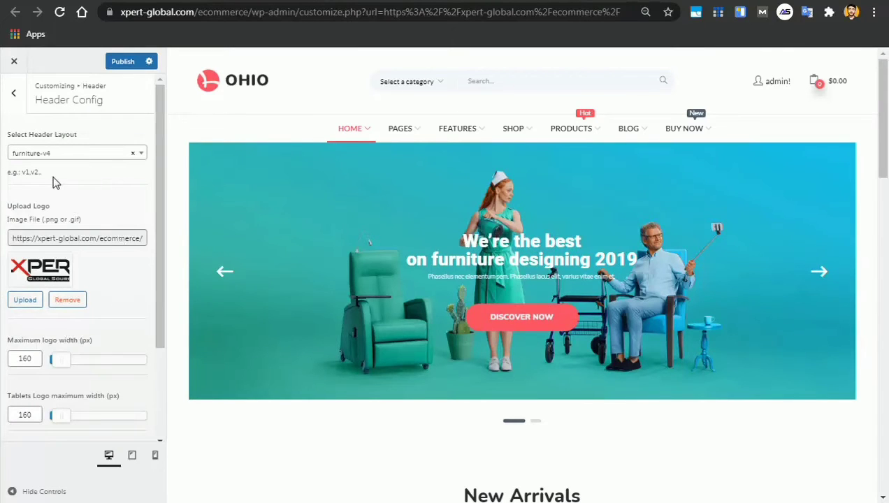
Review the header's Search Form settings, from content type to maximum number of results, and return to the Customizer's main section list
{"action": "left_click", "coordinate": [14, 94]}
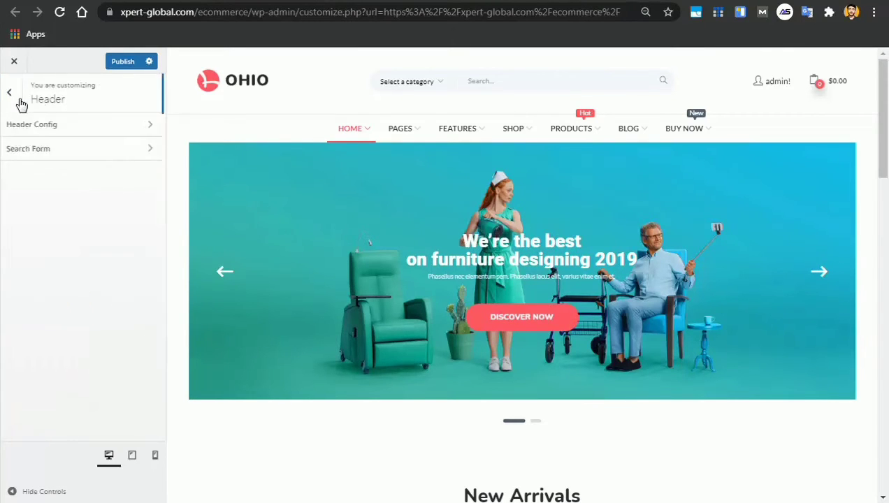
{"action": "left_click", "coordinate": [44, 151]}
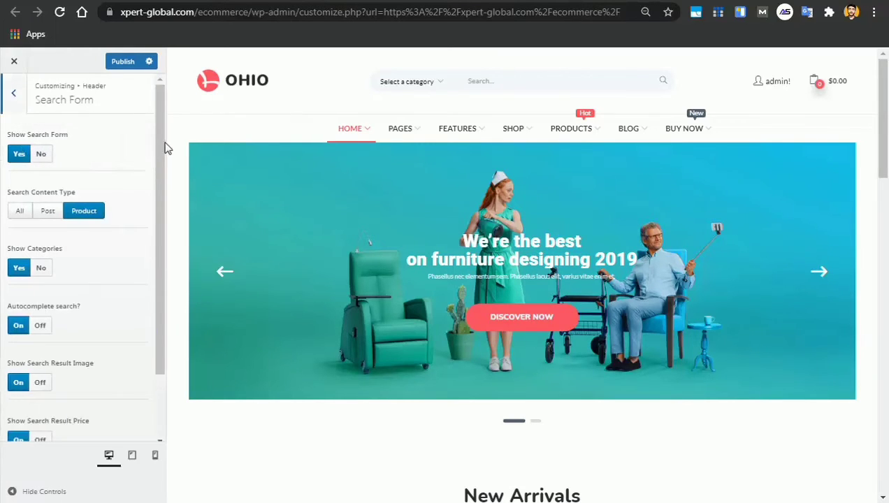
{"action": "left_click_drag", "start_coordinate": [162, 164], "coordinate": [151, 226]}
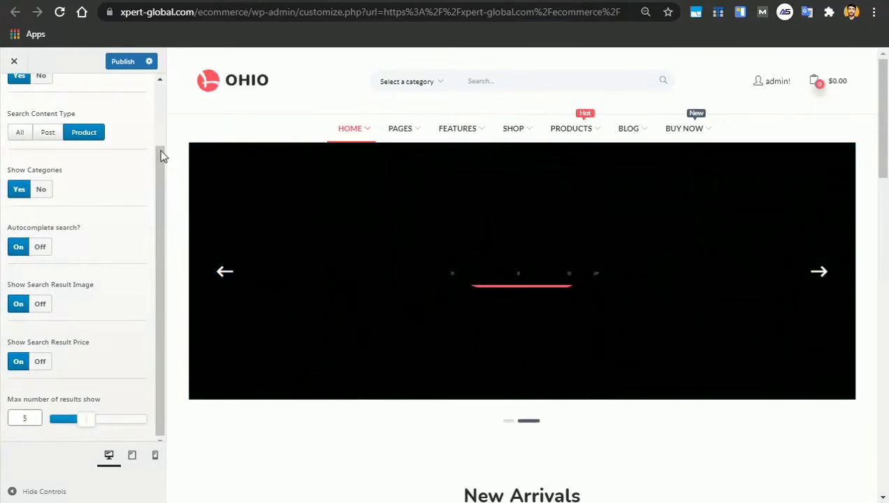
{"action": "left_click_drag", "start_coordinate": [162, 155], "coordinate": [160, 87]}
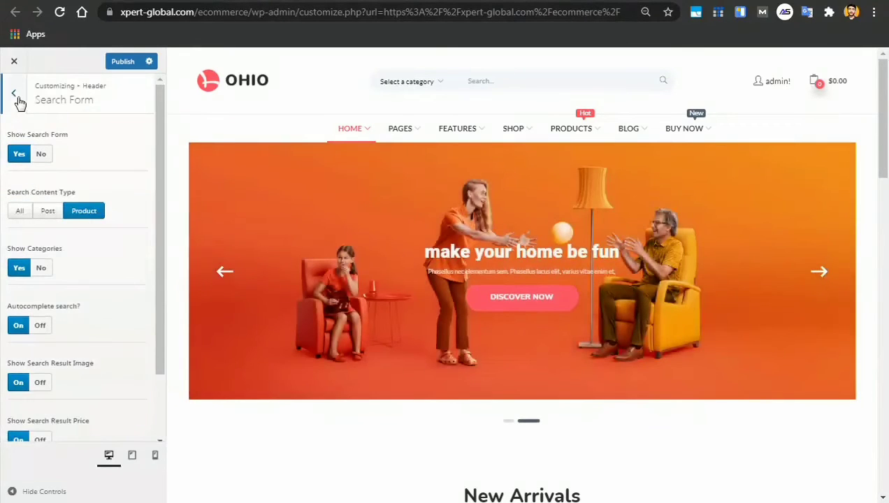
{"action": "left_click", "coordinate": [18, 99]}
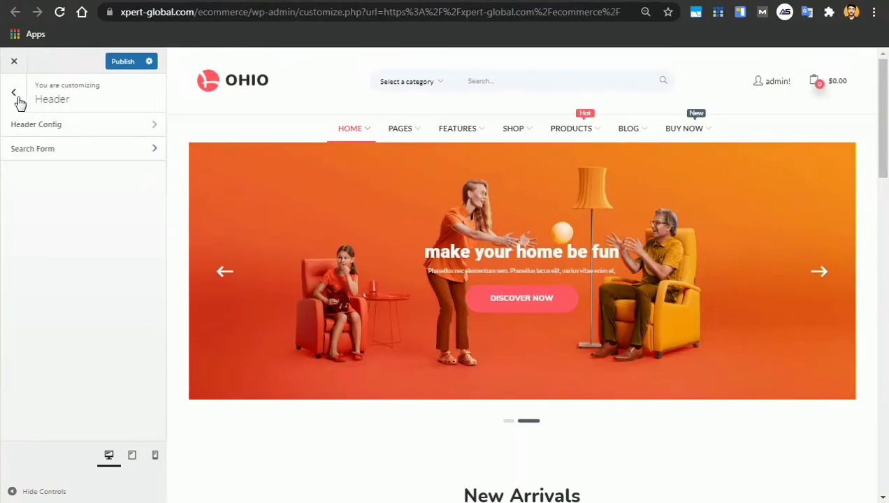
{"action": "left_click", "coordinate": [16, 94]}
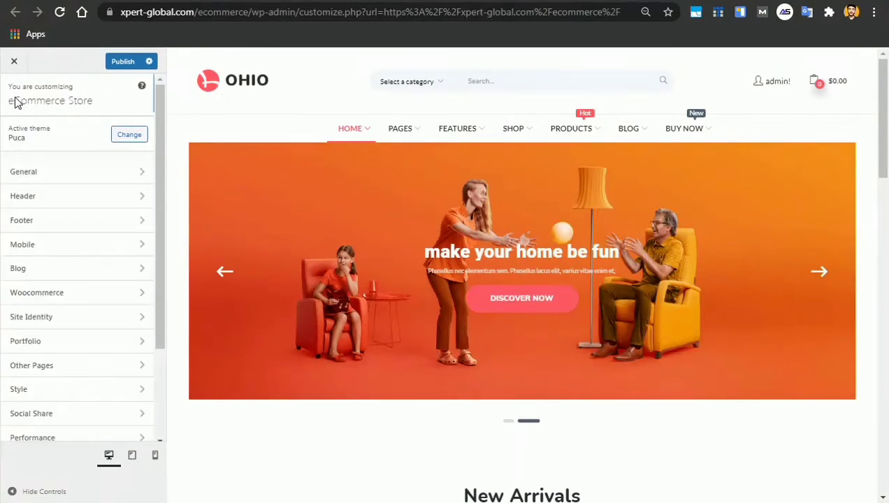
Open the Footer settings and view the available footer layouts without changing the selection
{"action": "left_click", "coordinate": [71, 227]}
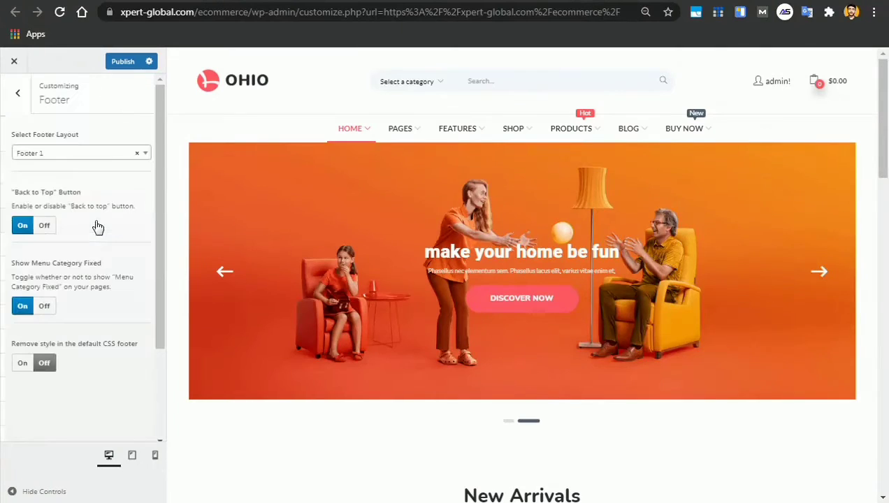
{"action": "left_click", "coordinate": [97, 156]}
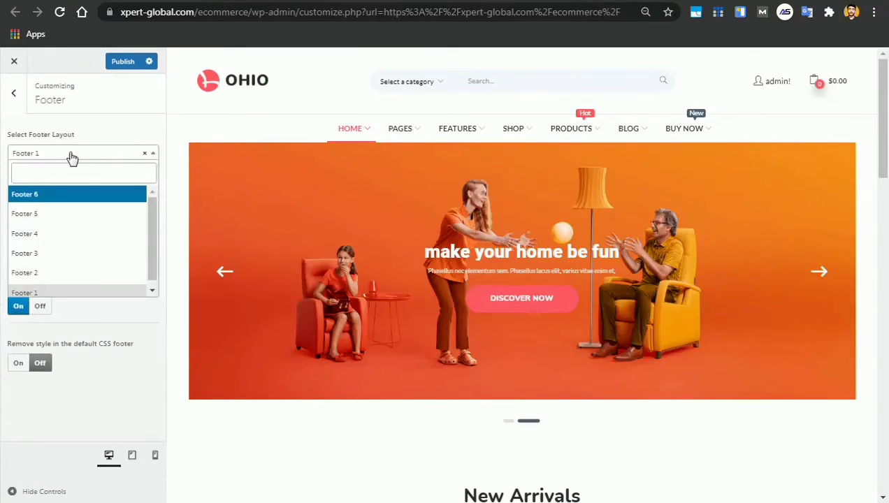
{"action": "left_click", "coordinate": [89, 424]}
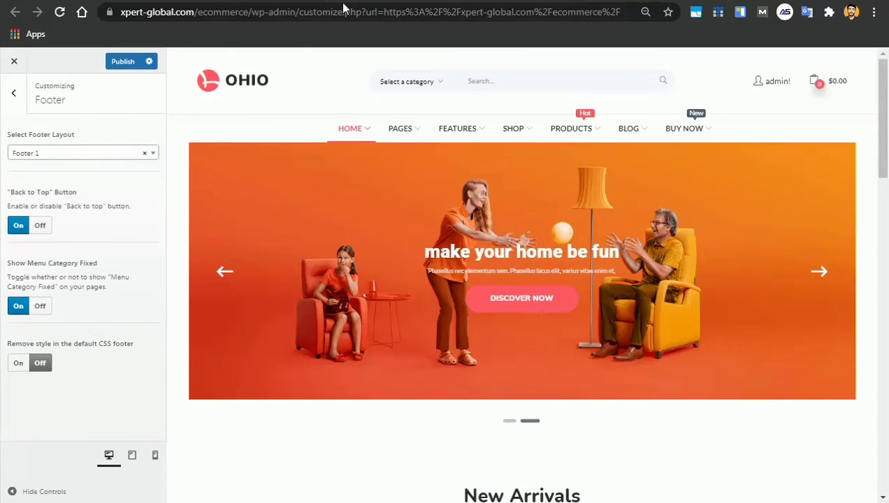
Look up "puca furniture" in a new browser tab and open ThemBay's Puca furniture demo
{"action": "key", "text": "ctrl+t"}
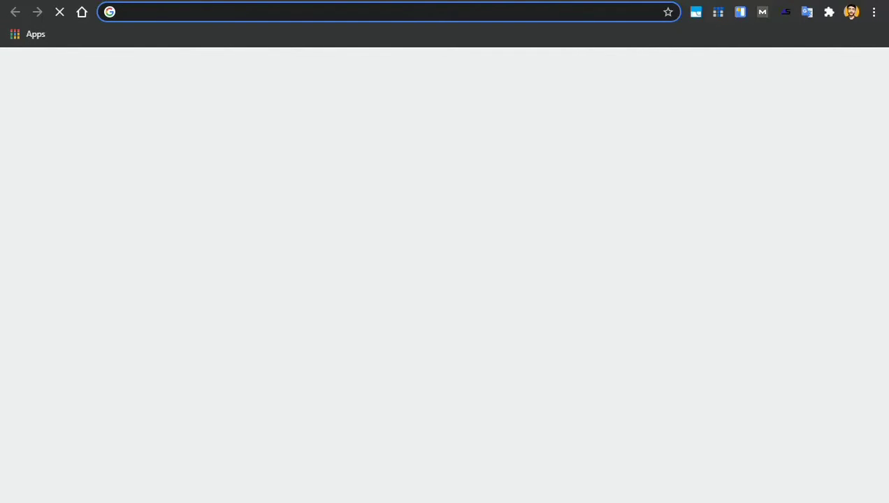
{"action": "type", "text": "puca furt"}
{"action": "key", "text": "BackSpace"}
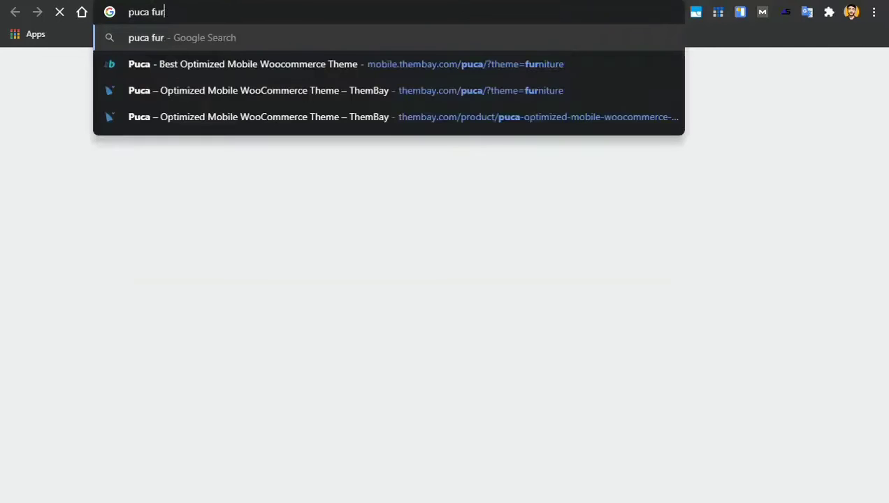
{"action": "type", "text": "niture"}
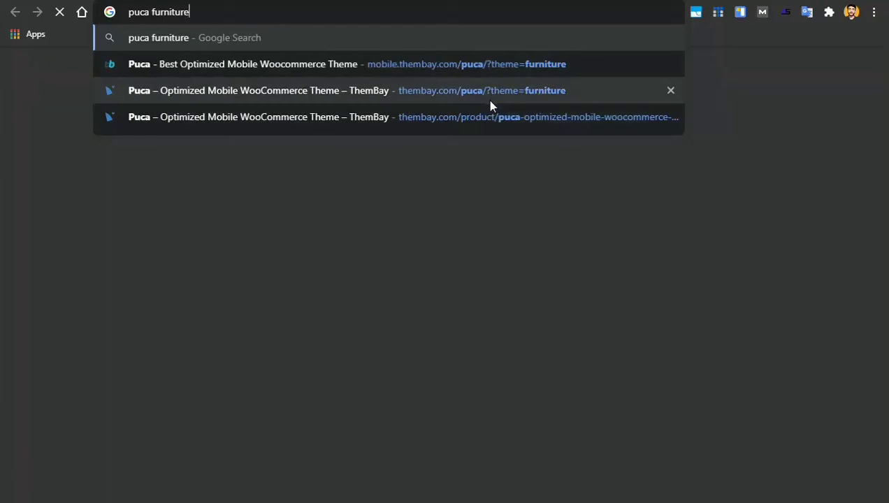
{"action": "left_click", "coordinate": [490, 101]}
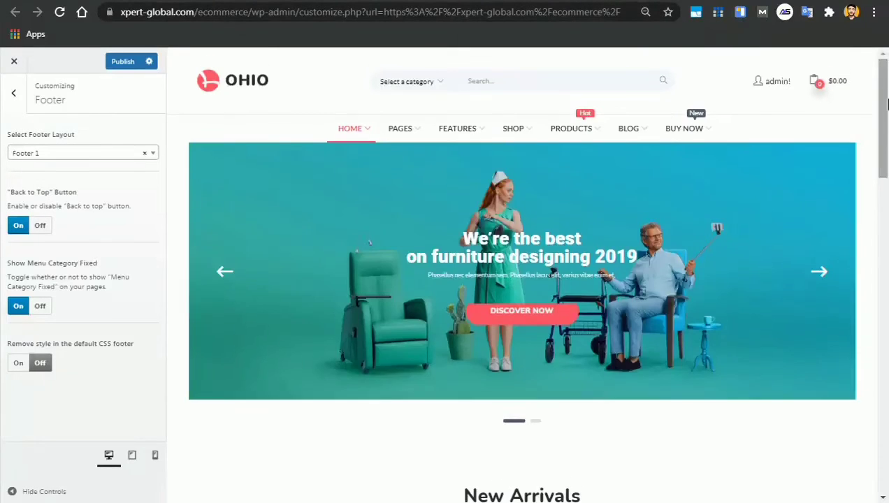
Check the footer layout options again, examine the lower part of the homepage preview down to its footer, and leave the Footer settings
{"action": "left_click_drag", "start_coordinate": [886, 84], "coordinate": [882, 106]}
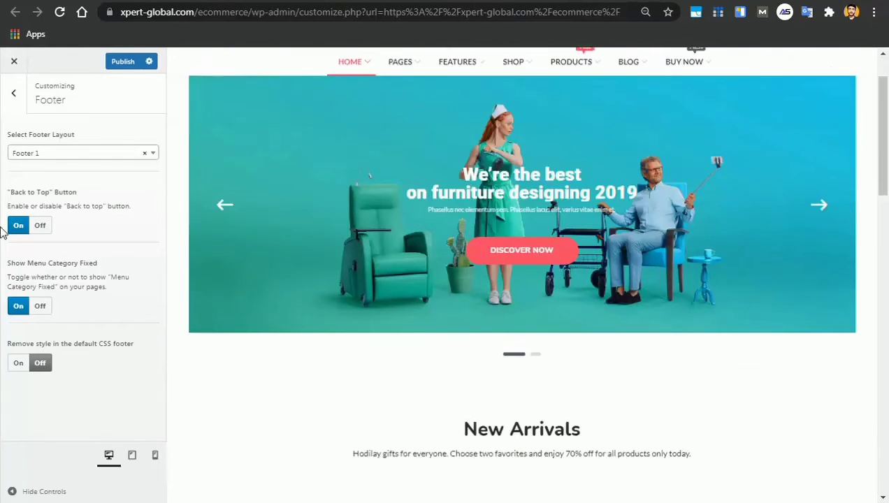
{"action": "left_click", "coordinate": [54, 155]}
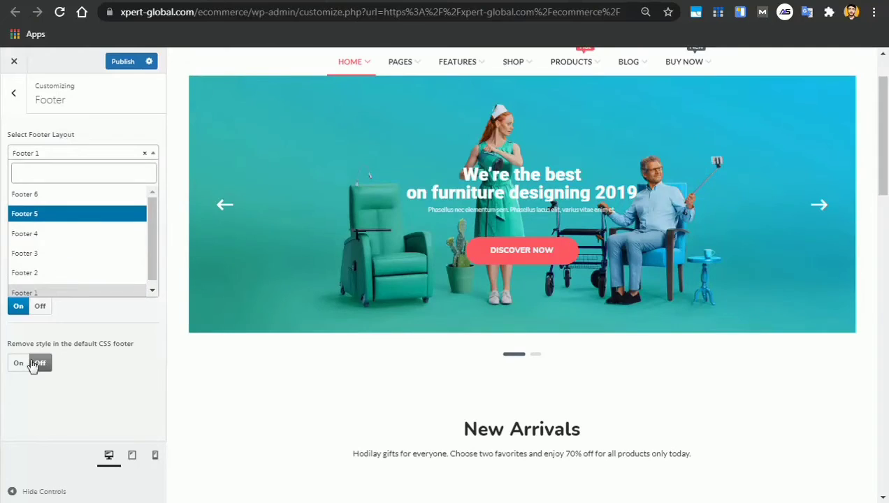
{"action": "left_click", "coordinate": [38, 411]}
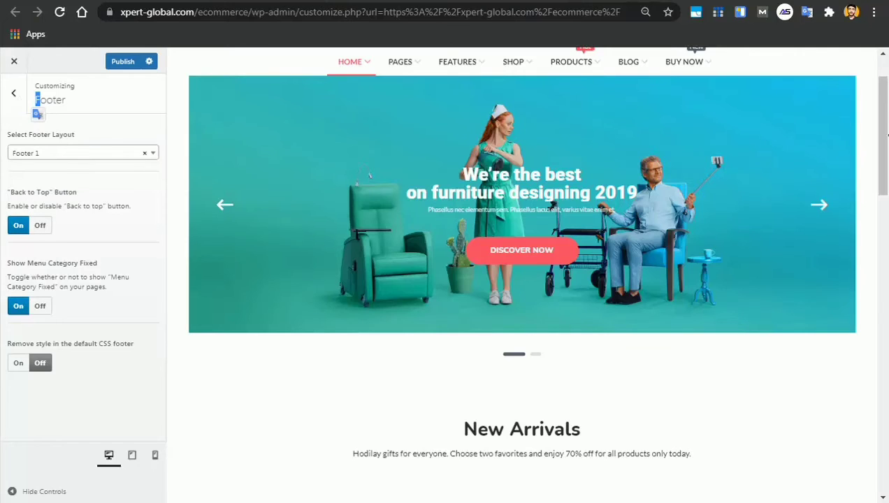
{"action": "left_click_drag", "start_coordinate": [882, 114], "coordinate": [887, 494]}
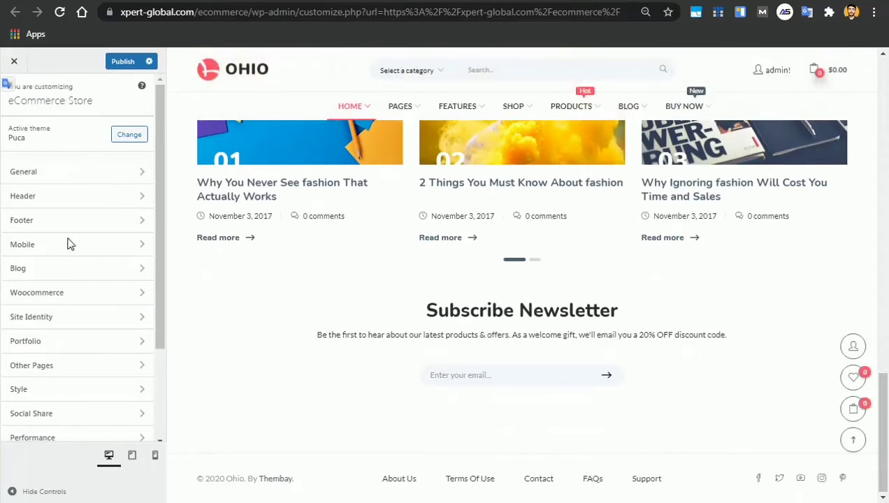
{"action": "scroll", "coordinate": [800, 298], "scroll_direction": "up", "scroll_amount": 7}
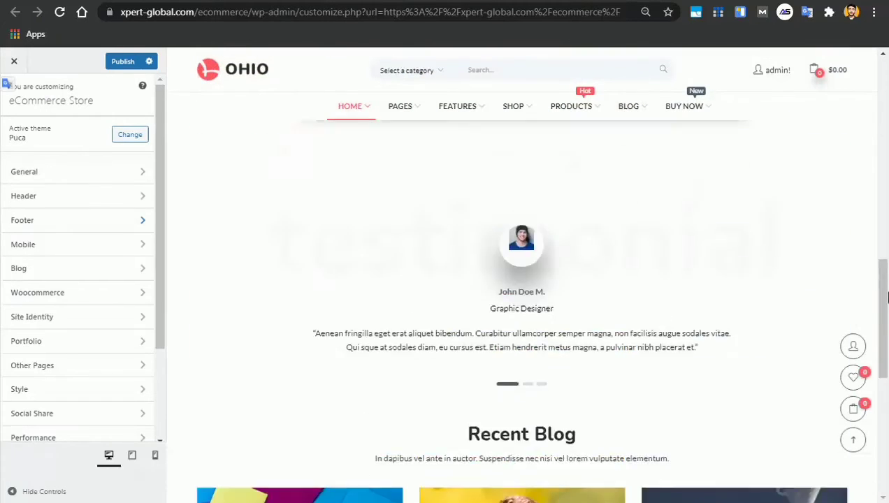
{"action": "scroll", "coordinate": [608, 260], "scroll_direction": "down", "scroll_amount": 3}
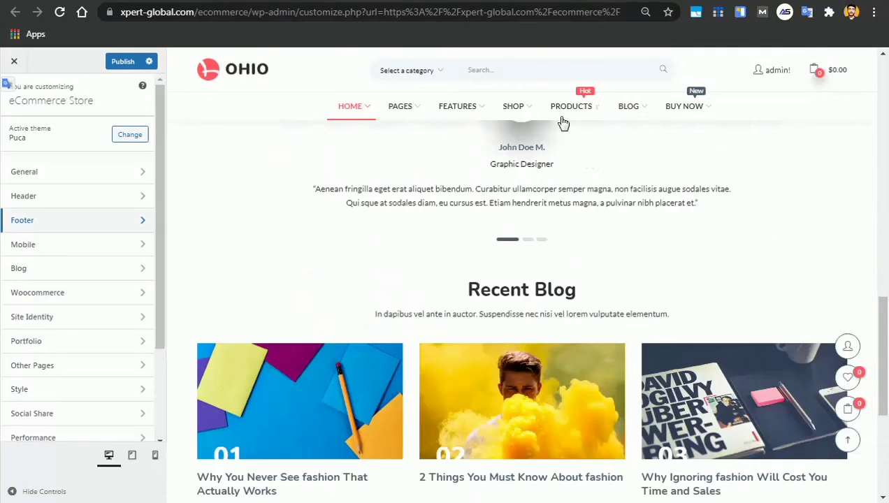
{"action": "scroll", "coordinate": [886, 222], "scroll_direction": "up", "scroll_amount": 2}
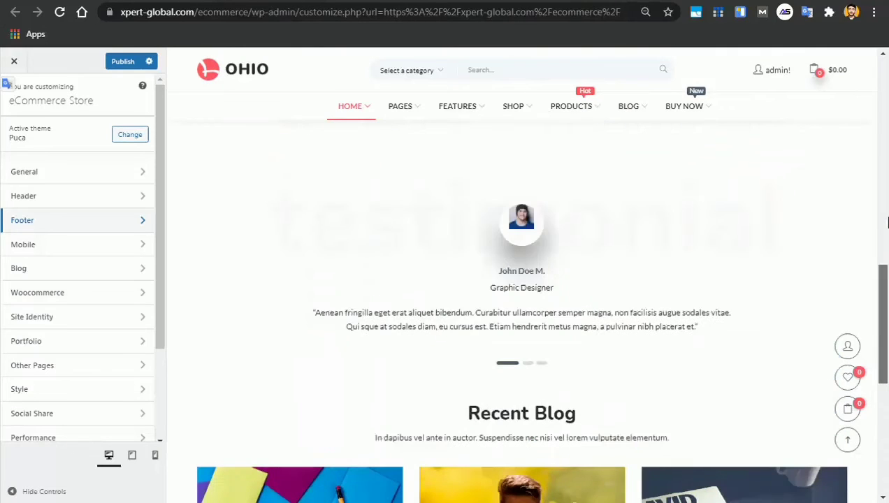
Open the Mobile settings and preview the top of the homepage at phone size
{"action": "left_click_drag", "start_coordinate": [886, 294], "coordinate": [886, 447]}
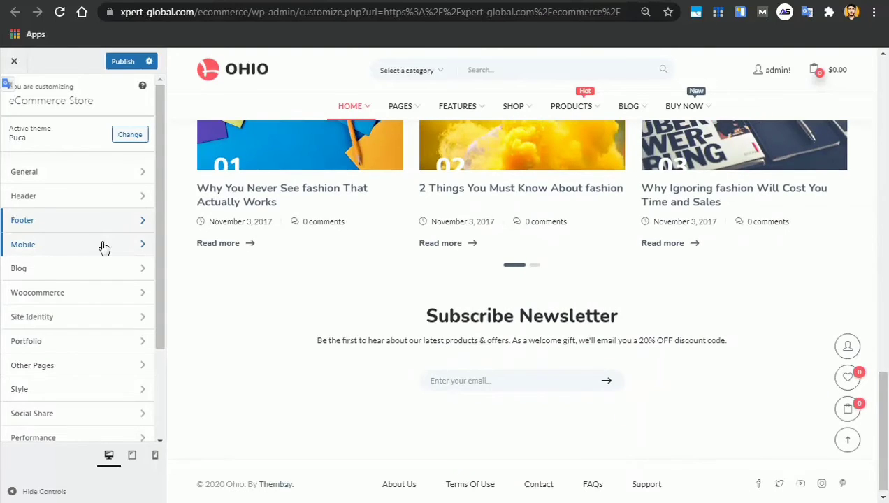
{"action": "left_click", "coordinate": [140, 246]}
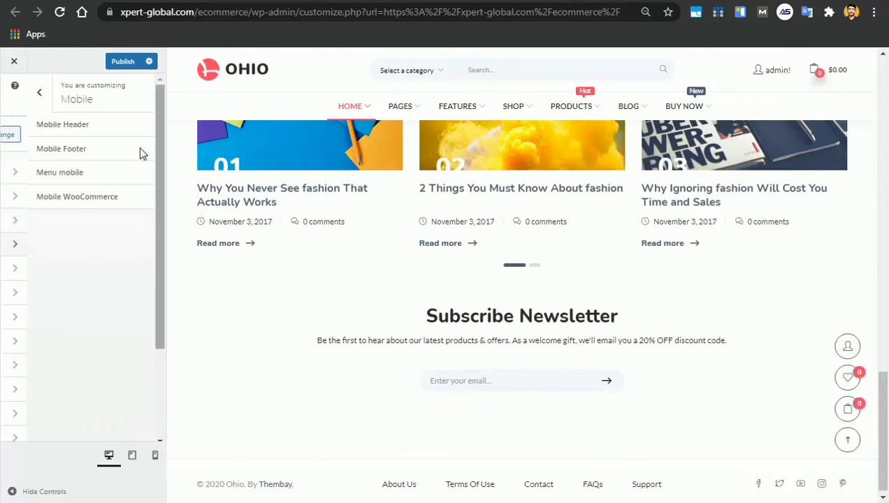
{"action": "left_click", "coordinate": [155, 458]}
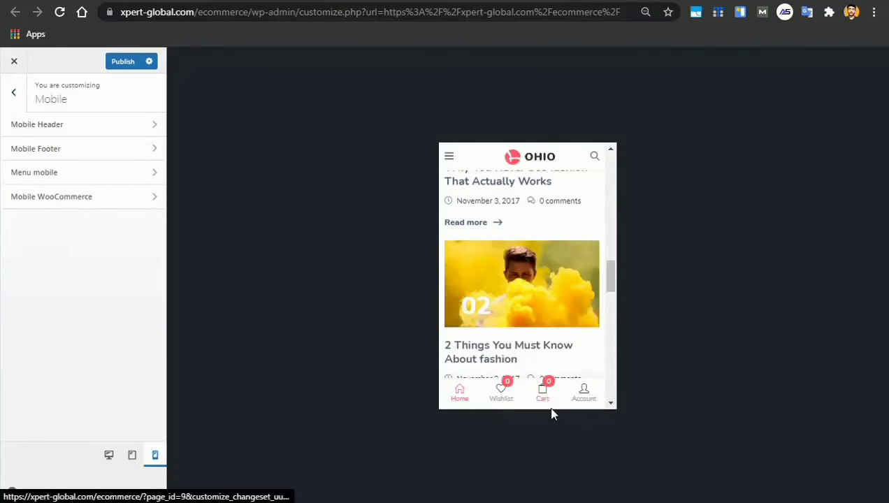
{"action": "left_click_drag", "start_coordinate": [610, 277], "coordinate": [613, 123]}
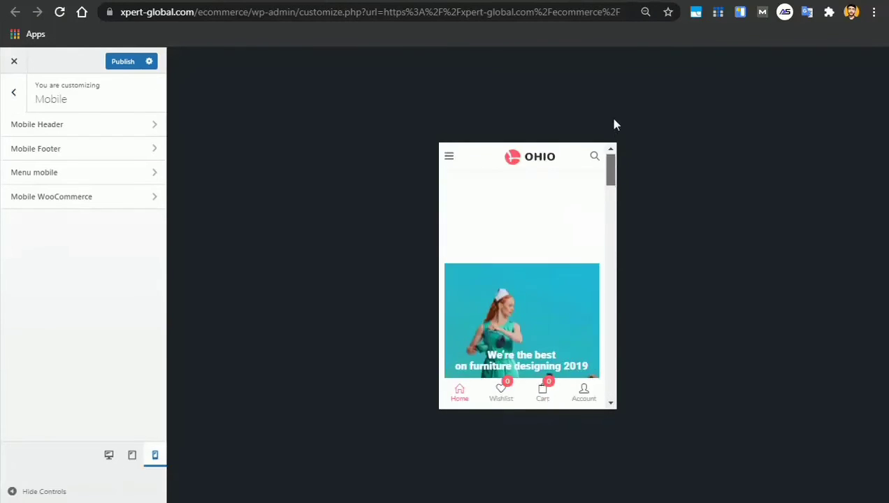
Set the mobile header layout to Menu-Right, turn on Logo all page, and return to the Mobile settings
{"action": "left_click", "coordinate": [144, 132]}
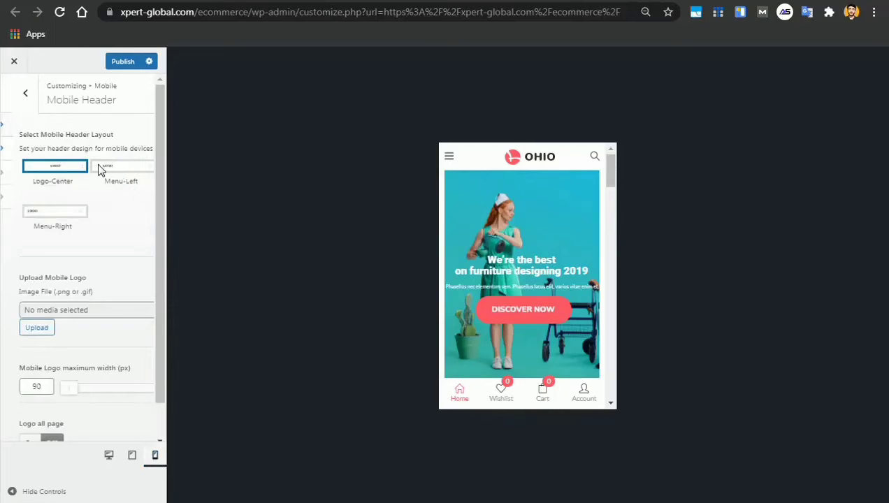
{"action": "left_click", "coordinate": [112, 172]}
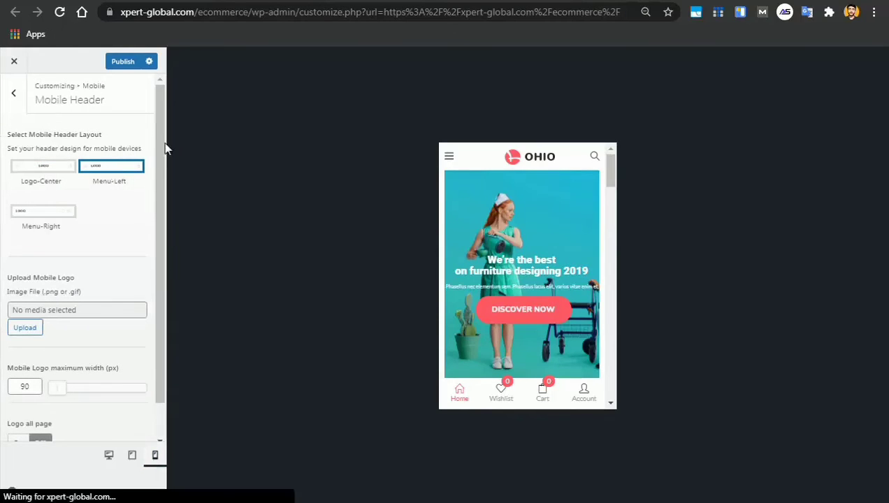
{"action": "left_click", "coordinate": [65, 213]}
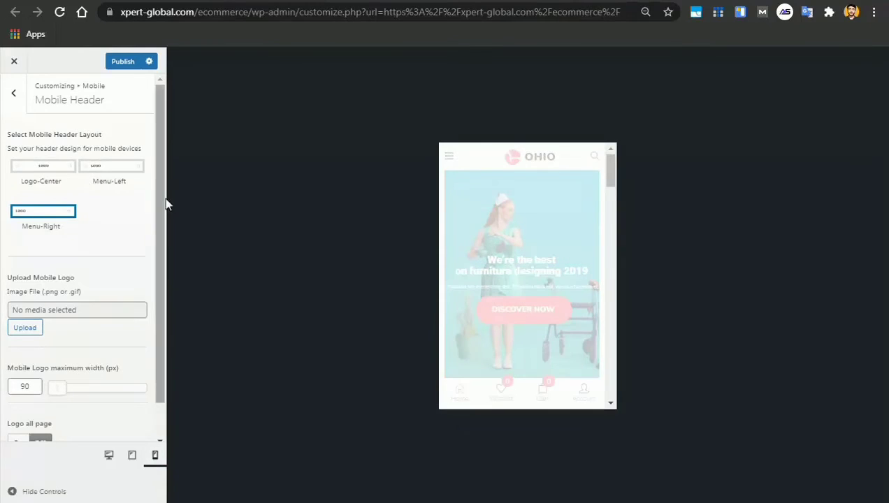
{"action": "scroll", "coordinate": [163, 210], "scroll_direction": "down", "scroll_amount": 1}
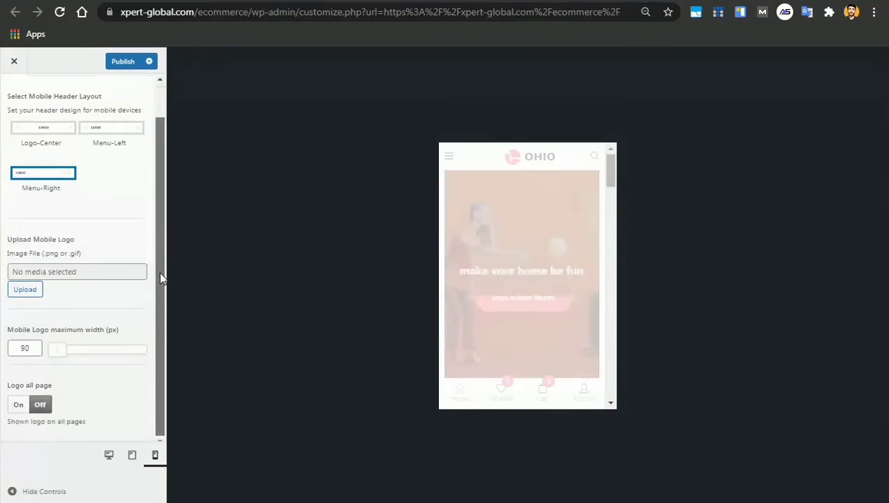
{"action": "left_click", "coordinate": [19, 405]}
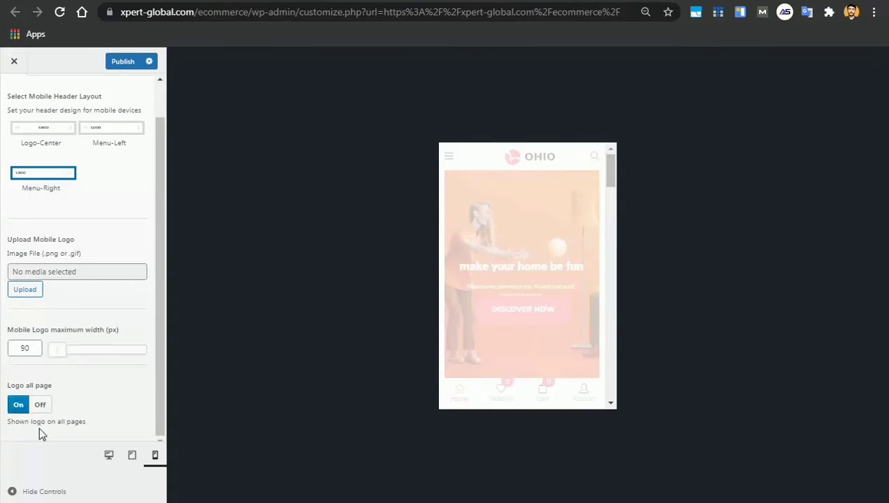
{"action": "left_click_drag", "start_coordinate": [44, 427], "coordinate": [164, 370]}
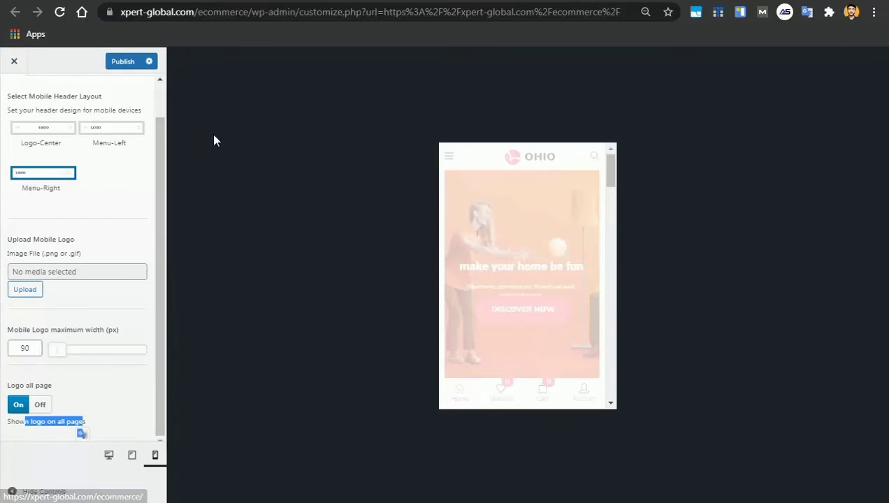
{"action": "scroll", "coordinate": [158, 89], "scroll_direction": "up", "scroll_amount": 1}
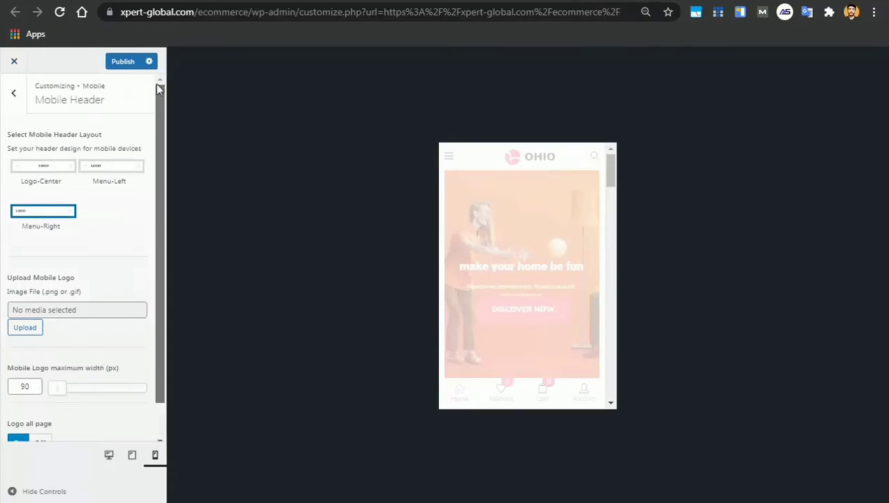
{"action": "left_click", "coordinate": [16, 99]}
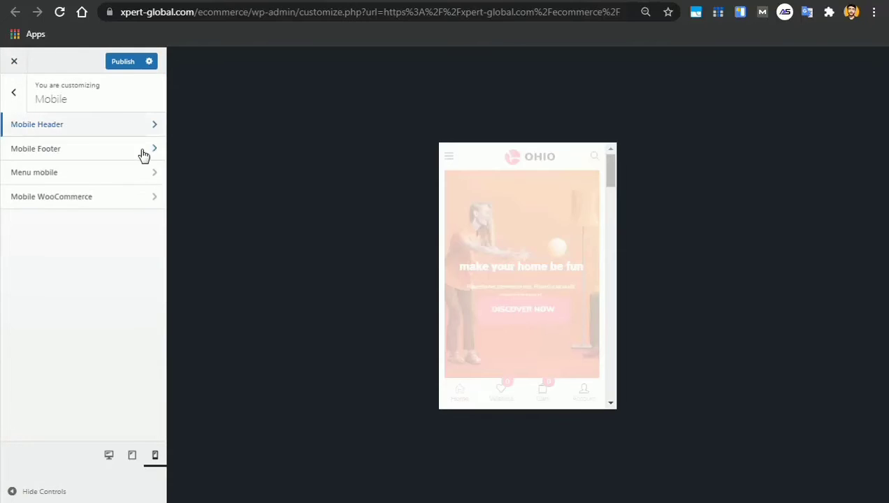
Review the Menu mobile settings and return to the Customizer's main section list
{"action": "left_click", "coordinate": [104, 181]}
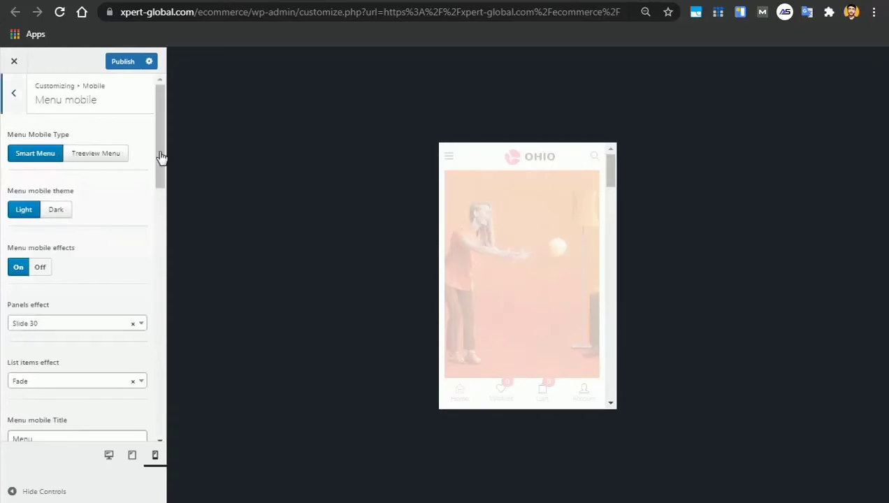
{"action": "left_click_drag", "start_coordinate": [163, 164], "coordinate": [160, 109]}
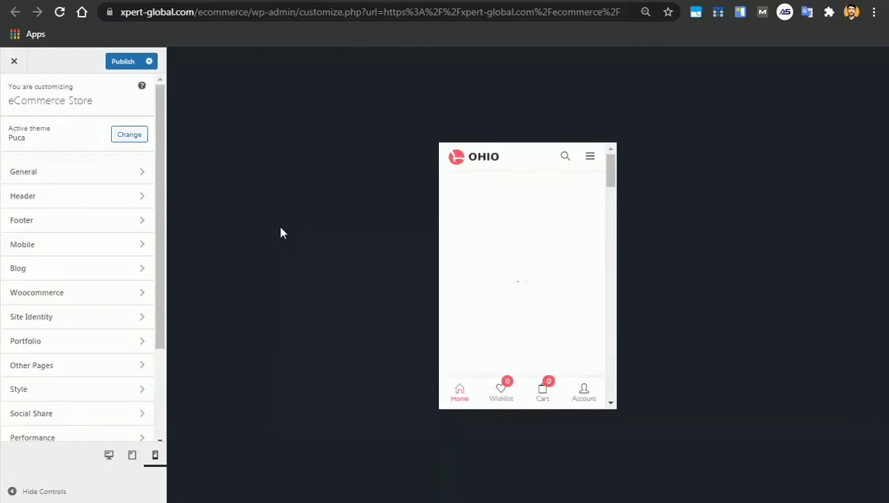
Open the Blog settings, switch the preview back to desktop size, and review the blog breadcrumb layout, background color and background image options
{"action": "left_click", "coordinate": [61, 273]}
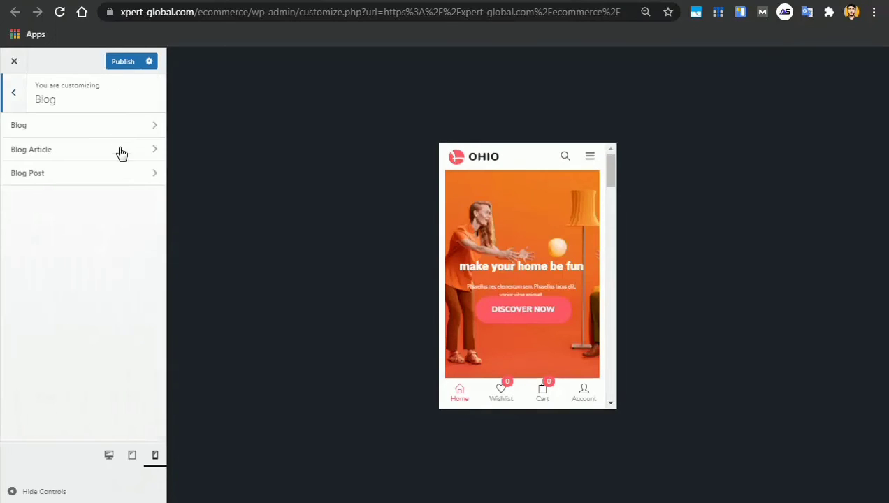
{"action": "left_click", "coordinate": [121, 453]}
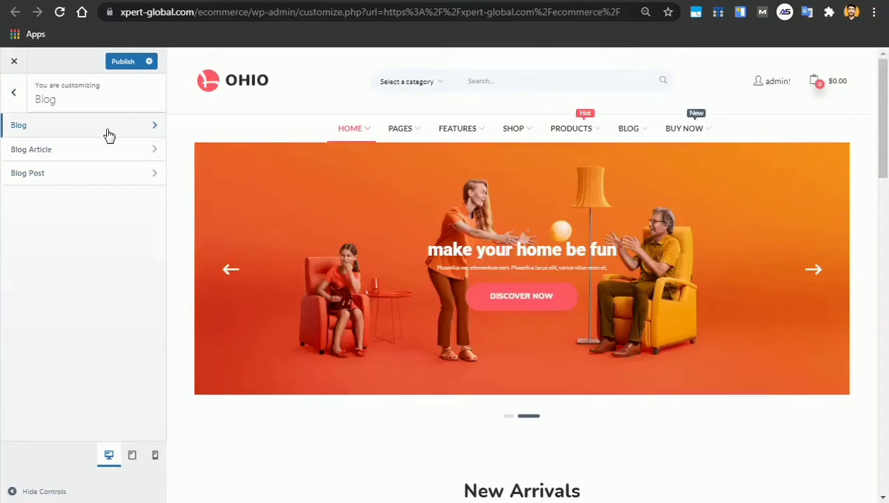
{"action": "left_click", "coordinate": [129, 137]}
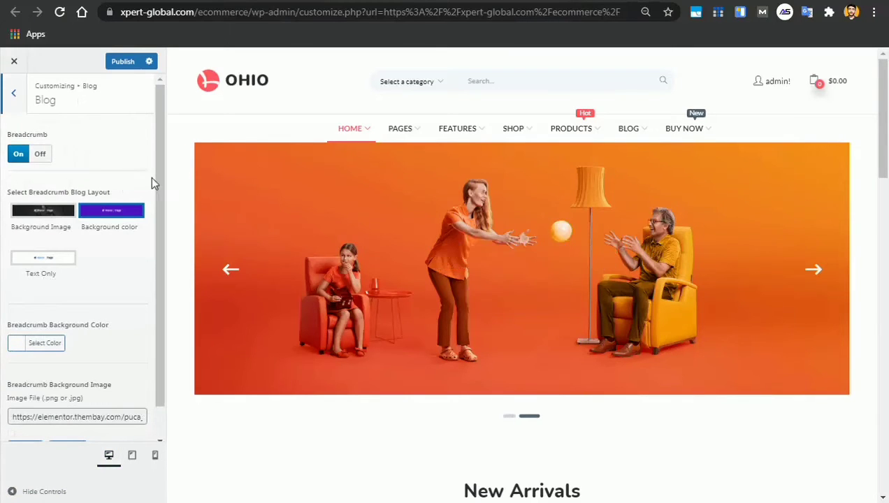
{"action": "left_click_drag", "start_coordinate": [159, 184], "coordinate": [161, 294]}
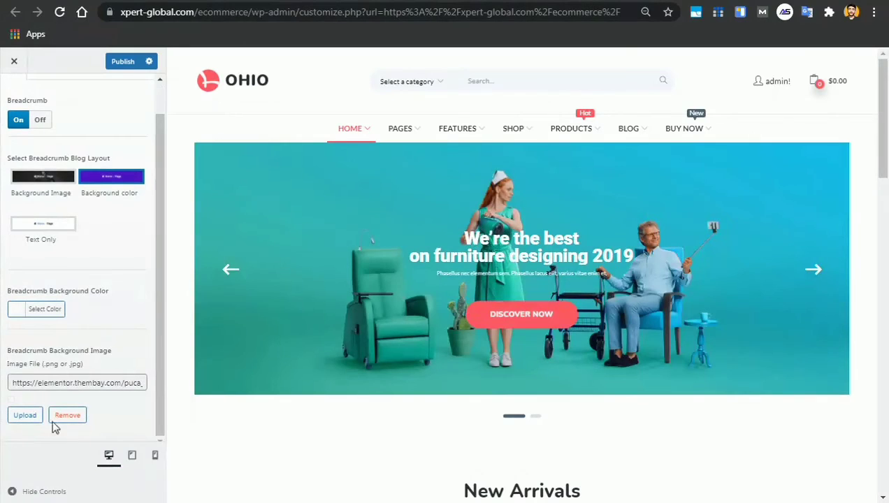
{"action": "left_click_drag", "start_coordinate": [49, 350], "coordinate": [116, 348]}
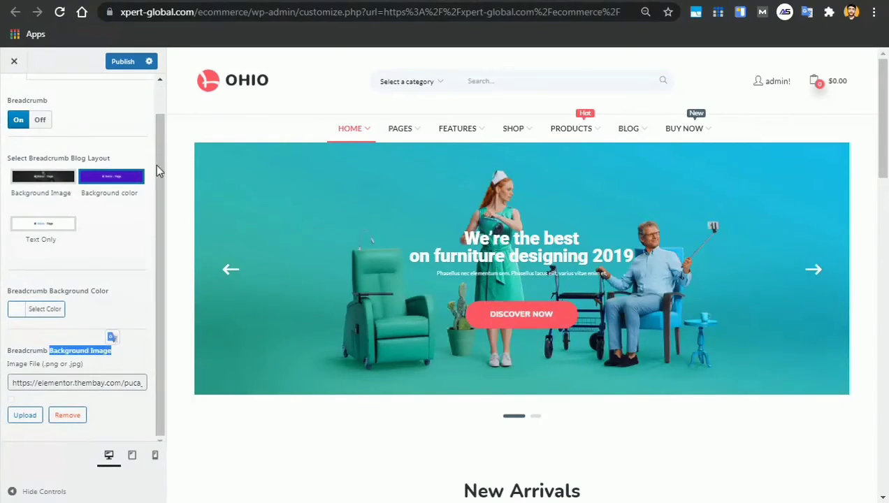
{"action": "left_click_drag", "start_coordinate": [156, 164], "coordinate": [158, 100]}
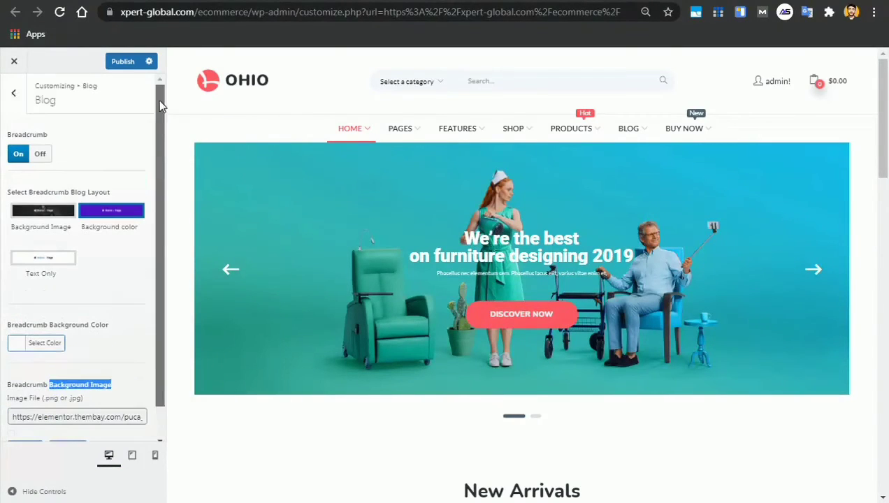
{"action": "left_click", "coordinate": [8, 105]}
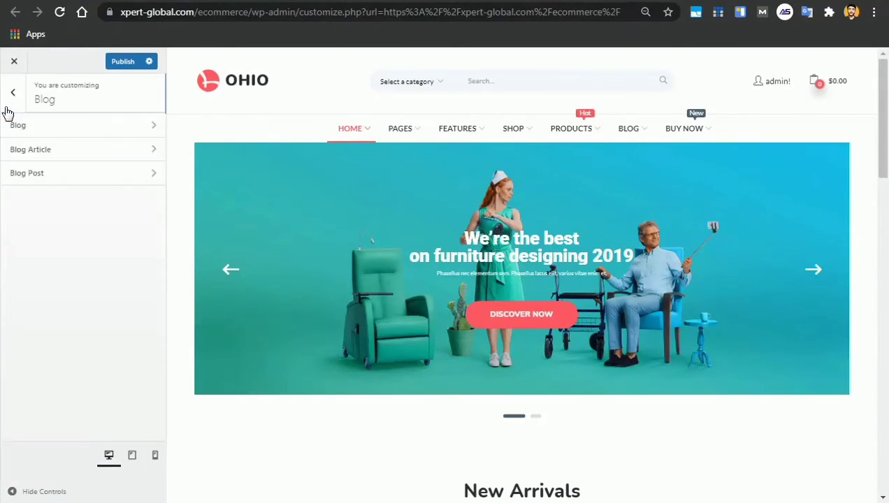
Review the Blog Article layouts and the Blog Post single layout and sidebar options, and return to the main section list
{"action": "left_click", "coordinate": [44, 149]}
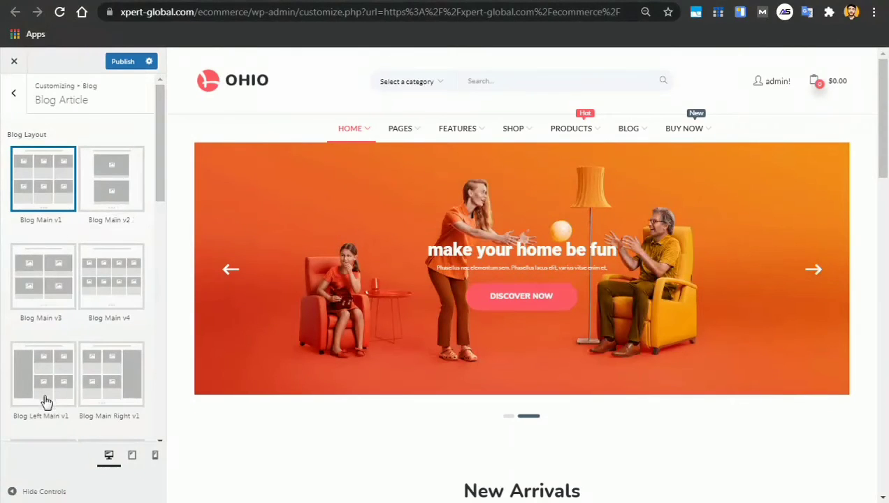
{"action": "left_click_drag", "start_coordinate": [156, 166], "coordinate": [129, 138]}
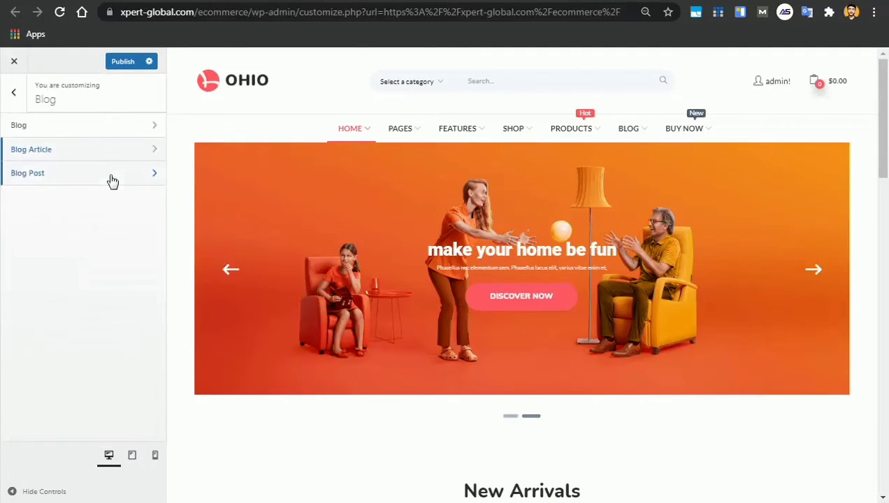
{"action": "left_click", "coordinate": [112, 181]}
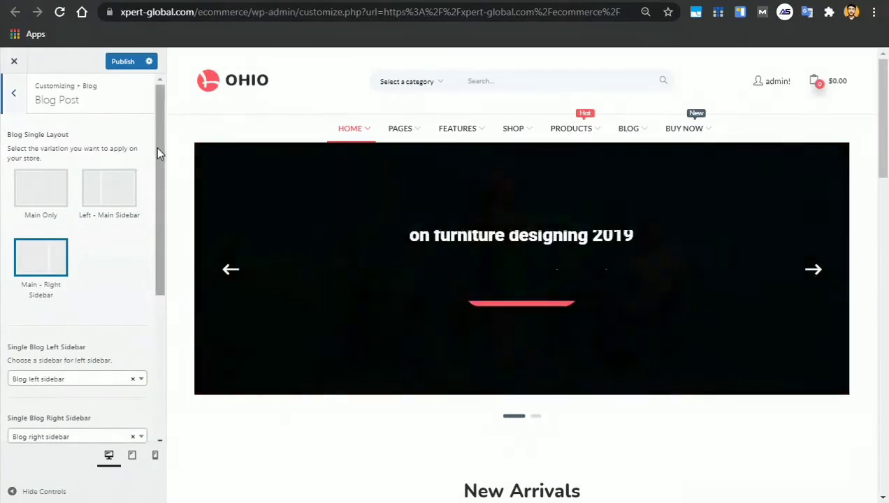
{"action": "left_click_drag", "start_coordinate": [159, 153], "coordinate": [122, 154]}
{"action": "left_click_drag", "start_coordinate": [160, 205], "coordinate": [121, 163]}
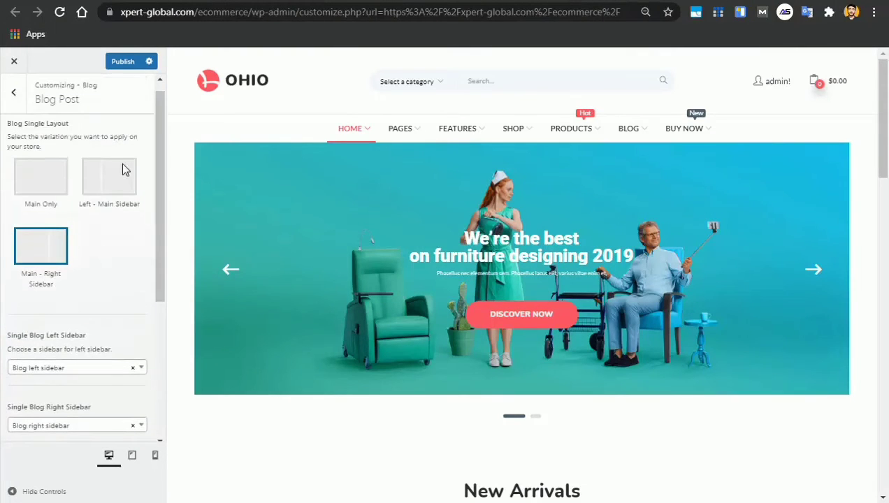
{"action": "left_click", "coordinate": [13, 92]}
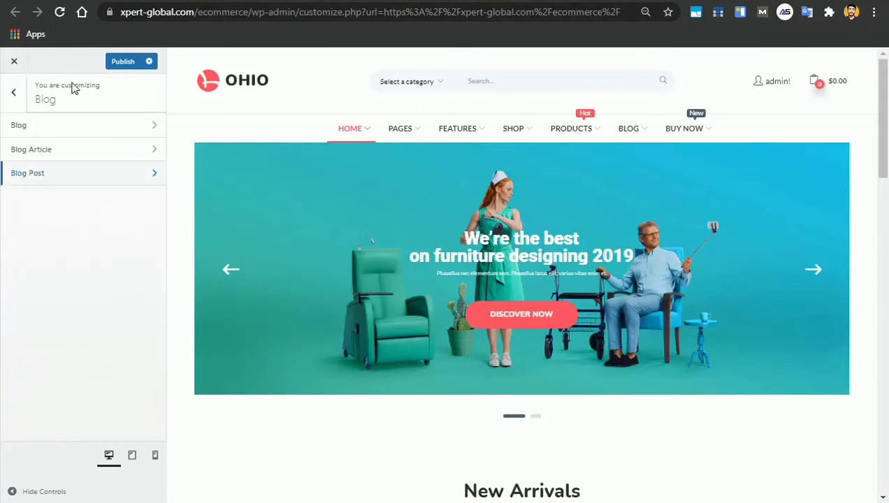
{"action": "left_click", "coordinate": [24, 107]}
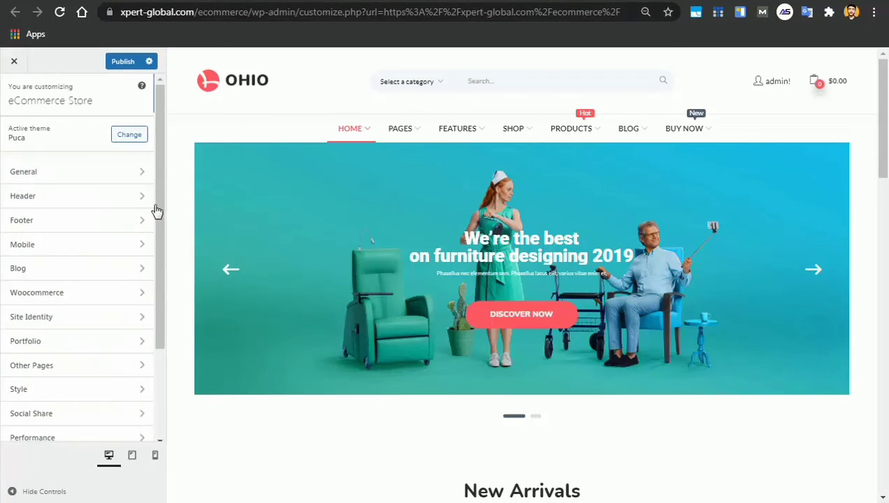
Set EXPERT_GLOBAL-removebg-preview.png from the media library as the site icon, cropped around the XPER lettering, and leave Site Identity
{"action": "left_click_drag", "start_coordinate": [157, 212], "coordinate": [156, 316]}
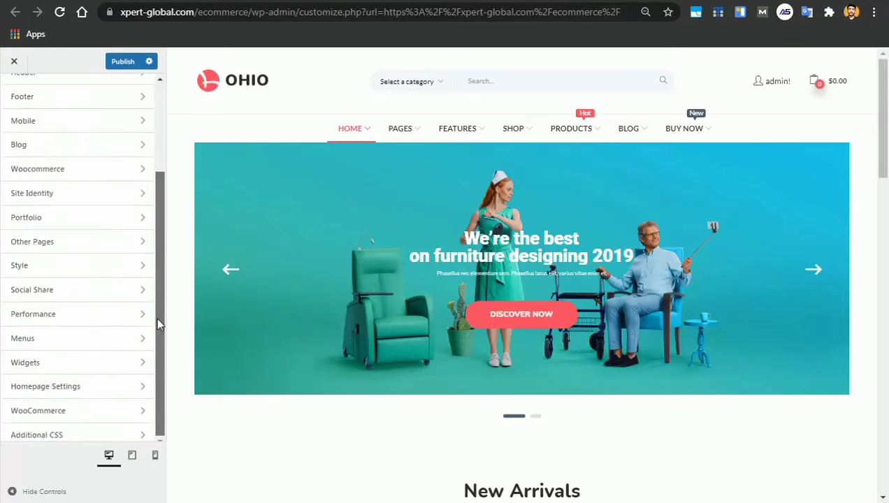
{"action": "left_click", "coordinate": [106, 200]}
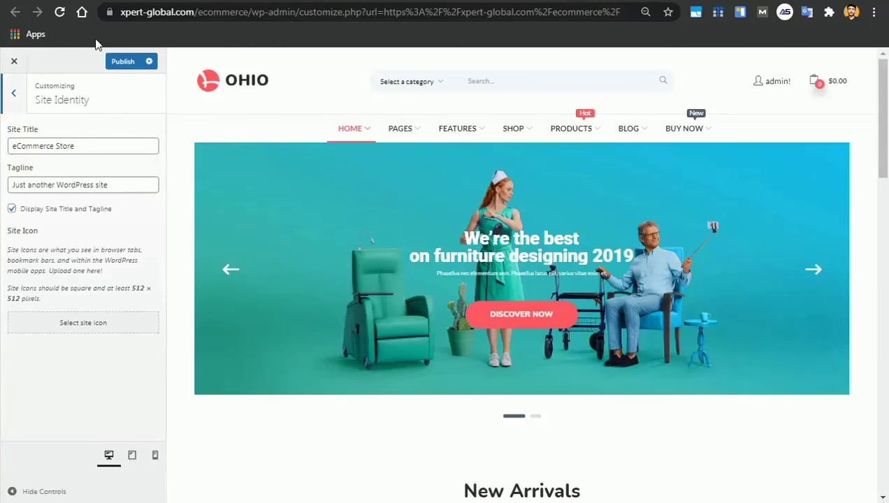
{"action": "left_click", "coordinate": [74, 328]}
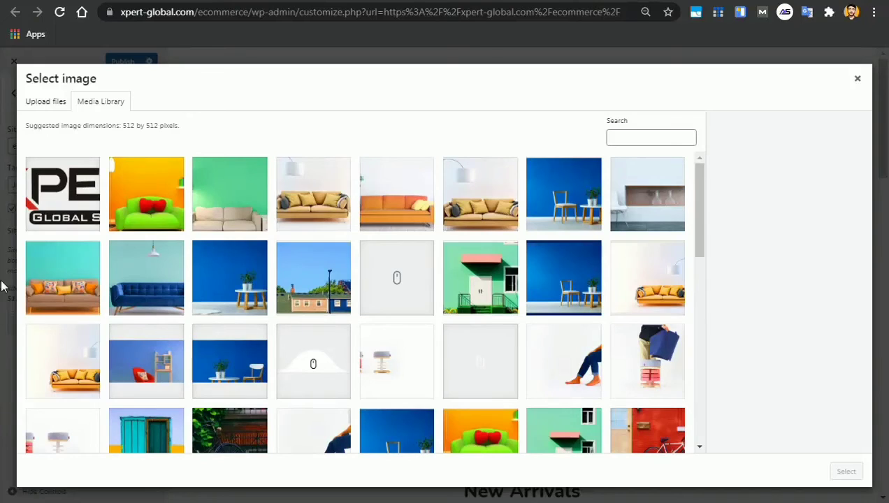
{"action": "left_click", "coordinate": [67, 227]}
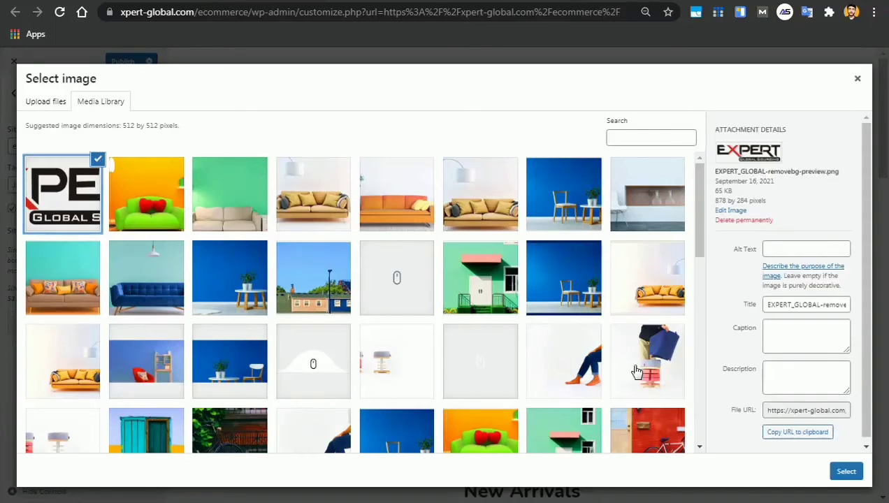
{"action": "left_click", "coordinate": [846, 471]}
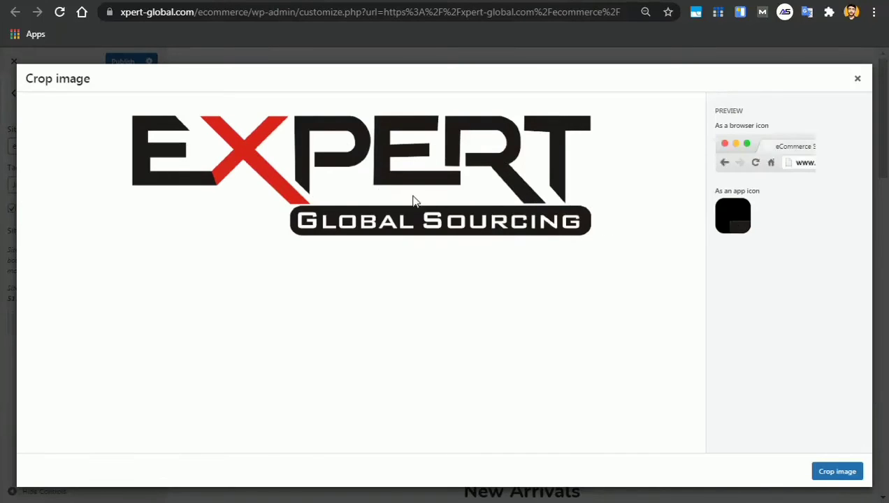
{"action": "left_click_drag", "start_coordinate": [413, 195], "coordinate": [601, 245]}
{"action": "left_click_drag", "start_coordinate": [454, 198], "coordinate": [485, 209]}
{"action": "left_click", "coordinate": [830, 473]}
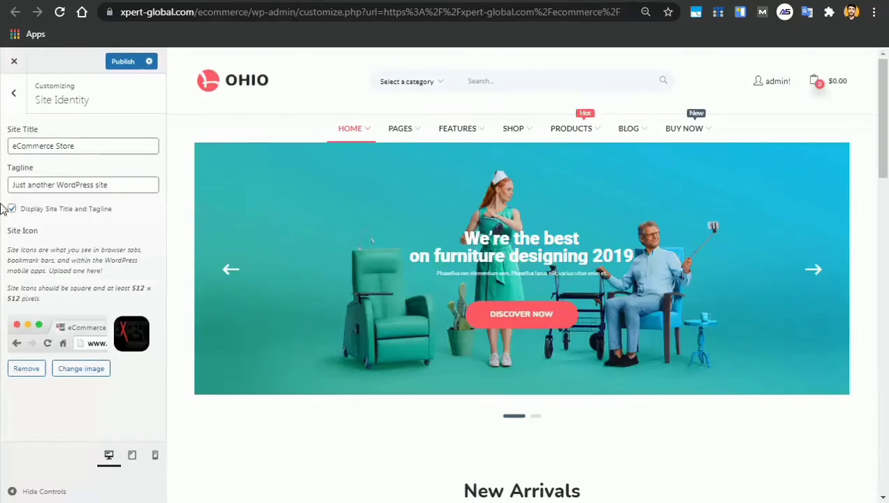
{"action": "left_click", "coordinate": [15, 94]}
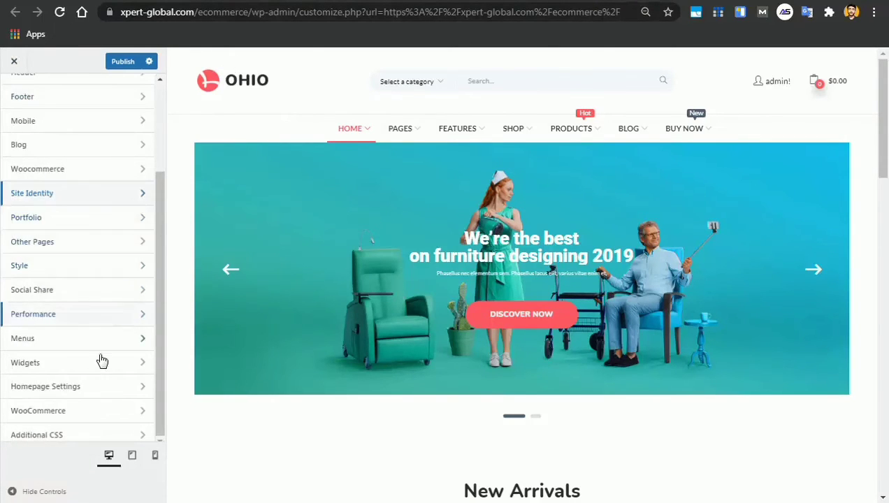
Review the Performance section's minified JS option and the Menus section's menu list, and return to the main section list
{"action": "left_click", "coordinate": [127, 318]}
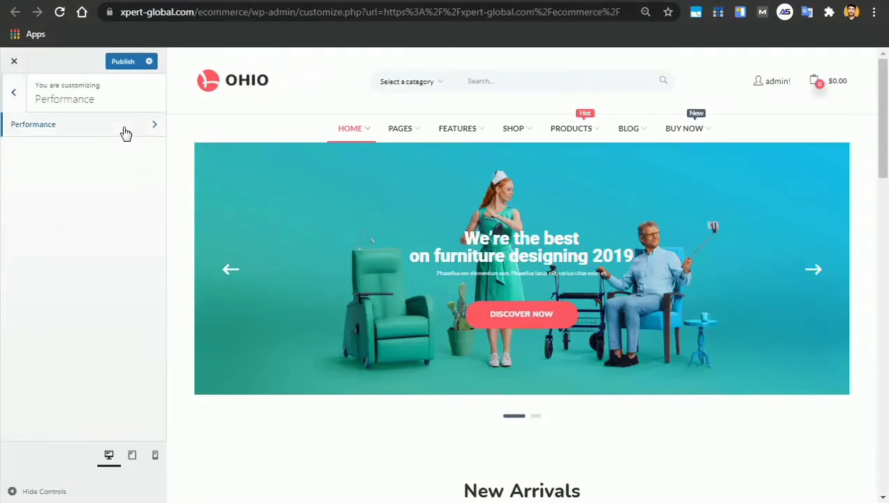
{"action": "left_click", "coordinate": [123, 133]}
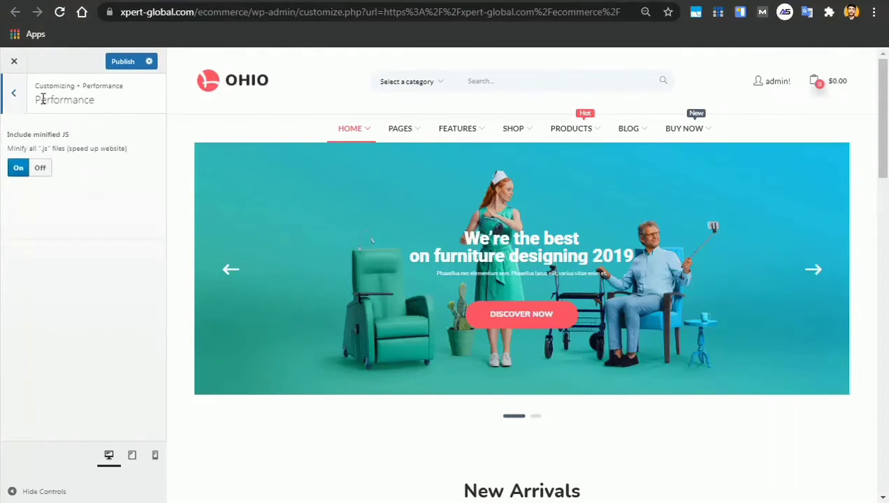
{"action": "left_click", "coordinate": [15, 95]}
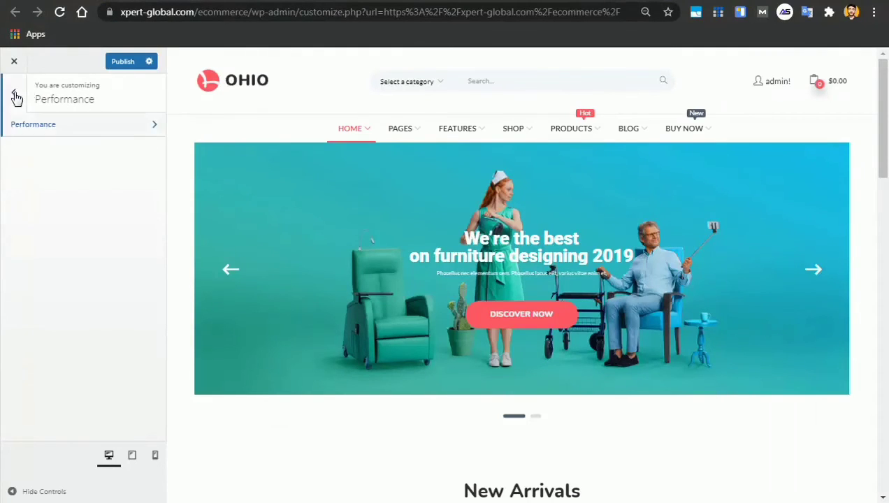
{"action": "left_click", "coordinate": [15, 96]}
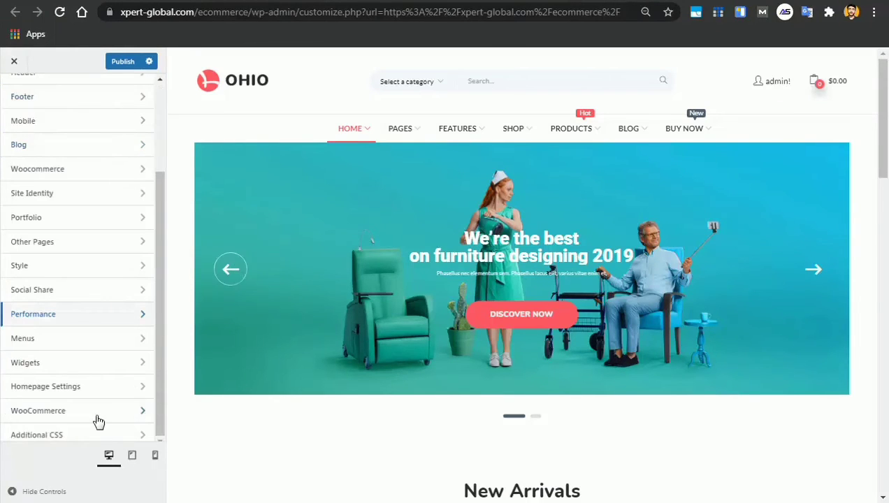
{"action": "left_click", "coordinate": [108, 350]}
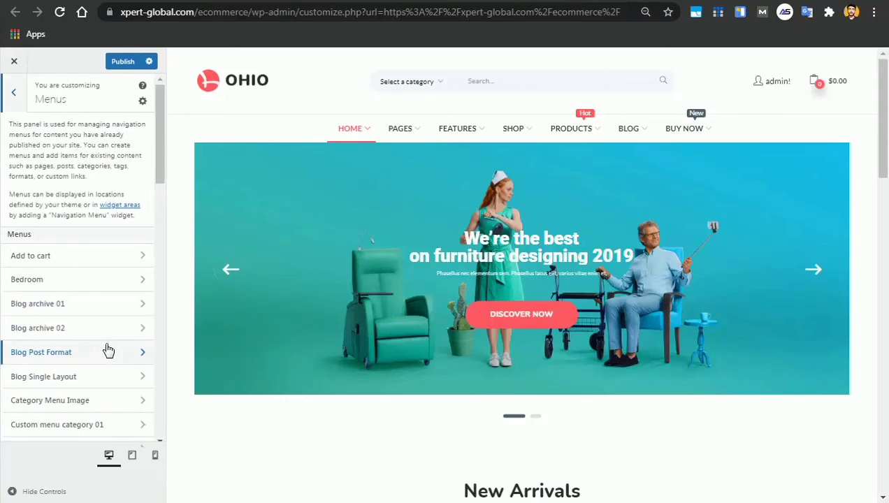
{"action": "left_click", "coordinate": [19, 96]}
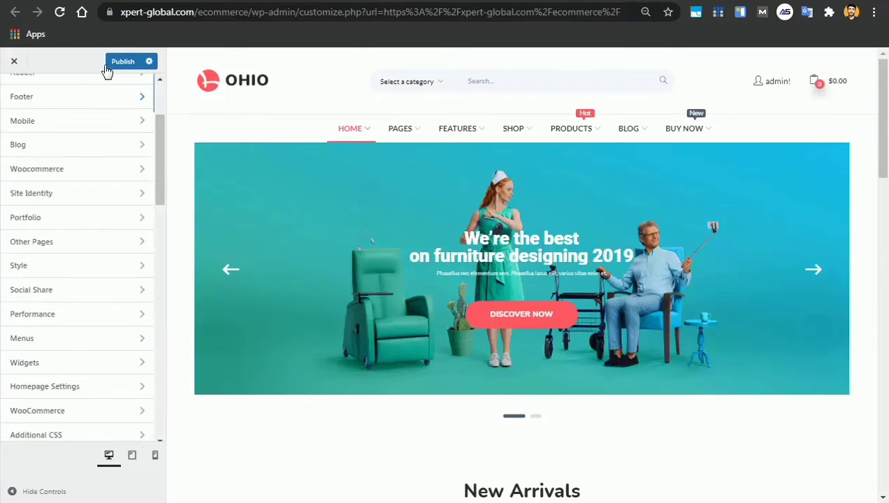
Publish the Customizer changes, open the live store at xpert-global.com/ecommerce/ and check its header and navigation menu
{"action": "left_click", "coordinate": [118, 65]}
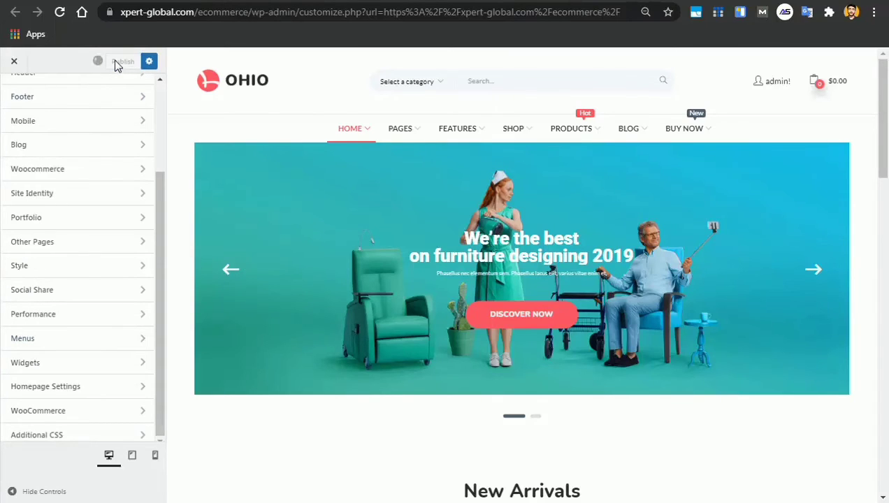
{"action": "left_click_drag", "start_coordinate": [299, 12], "coordinate": [594, 12]}
{"action": "key", "text": "BackSpace"}
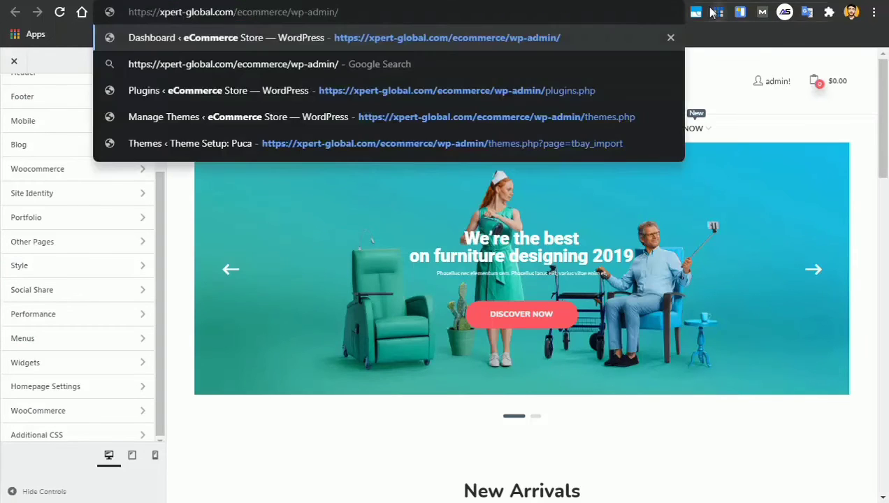
{"action": "key", "text": "BackSpace"}
{"action": "key", "text": "BackSpace"}
{"action": "key", "text": "BackSpace"}
{"action": "key", "text": "BackSpace"}
{"action": "key", "text": "BackSpace"}
{"action": "key", "text": "BackSpace"}
{"action": "key", "text": "BackSpace"}
{"action": "key", "text": "BackSpace"}
{"action": "key", "text": "BackSpace"}
{"action": "key", "text": "Return"}
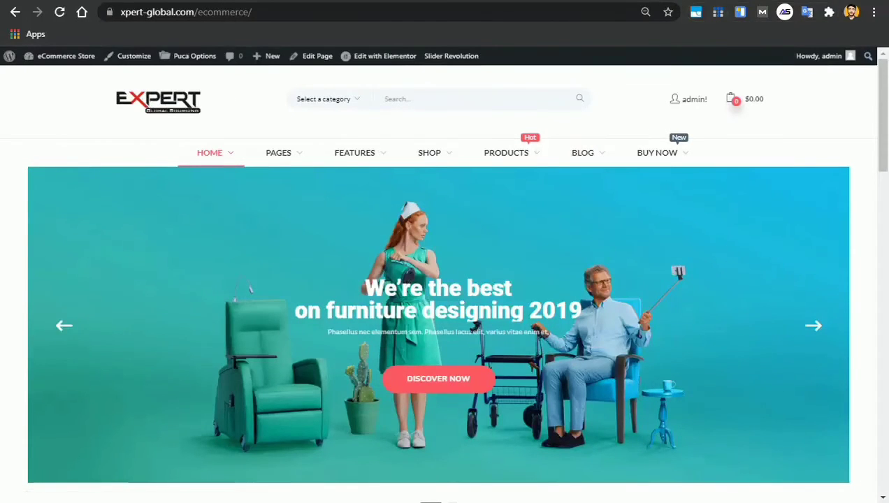
{"action": "mouse_move", "coordinate": [885, 87]}
{"action": "left_mouse_down"}
{"action": "mouse_move", "coordinate": [887, 133]}
{"action": "mouse_move", "coordinate": [884, 82]}
{"action": "left_mouse_up"}
{"action": "mouse_move", "coordinate": [497, 165]}
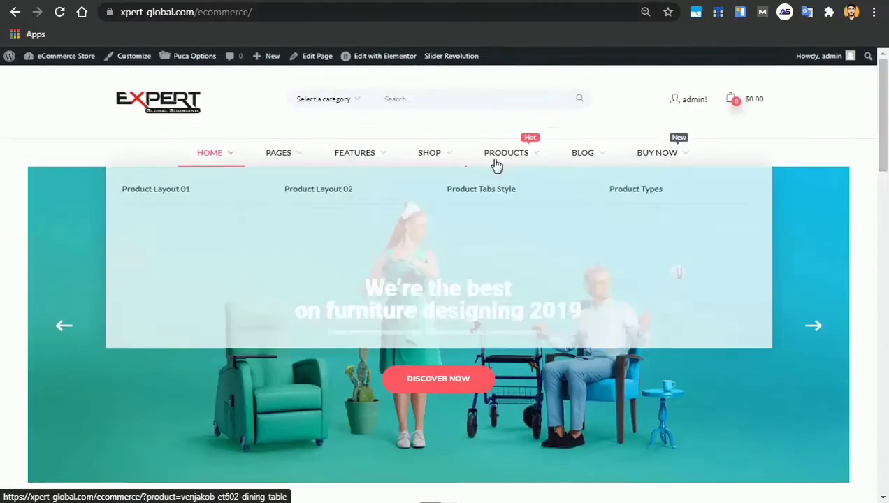
{"action": "mouse_move", "coordinate": [264, 165]}
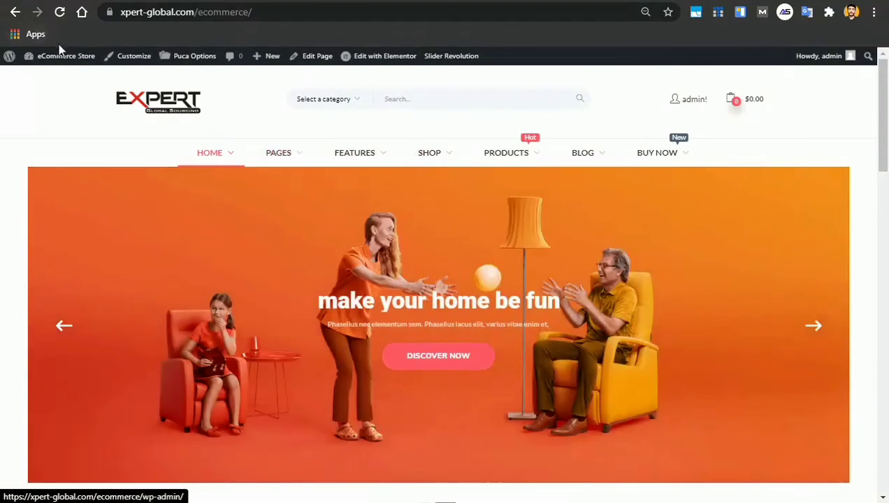
Open the WordPress Menus management page and load the Home Demo 01 menu for editing
{"action": "mouse_move", "coordinate": [77, 60]}
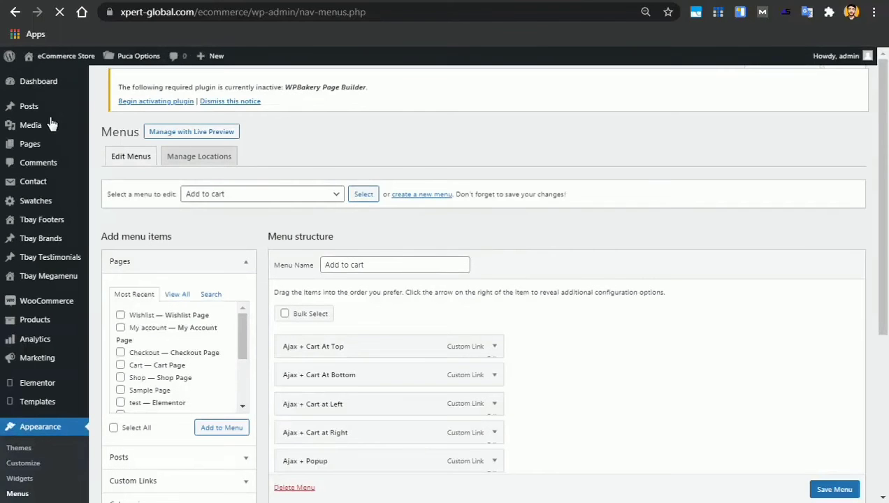
{"action": "left_click_drag", "start_coordinate": [885, 168], "coordinate": [882, 39]}
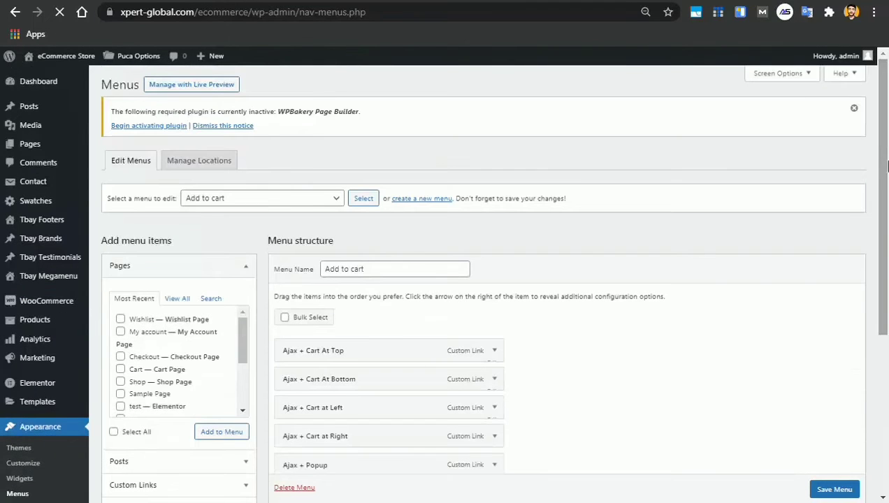
{"action": "left_click", "coordinate": [276, 202]}
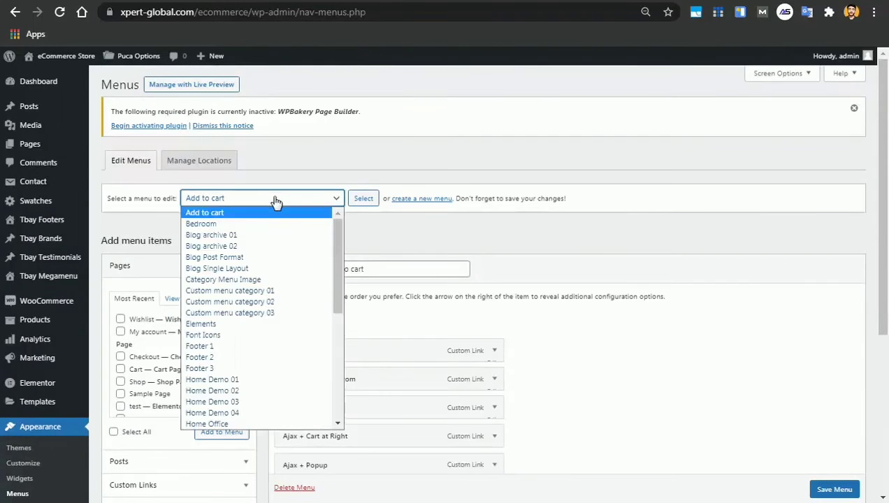
{"action": "scroll", "coordinate": [337, 293], "scroll_direction": "down", "scroll_amount": 2}
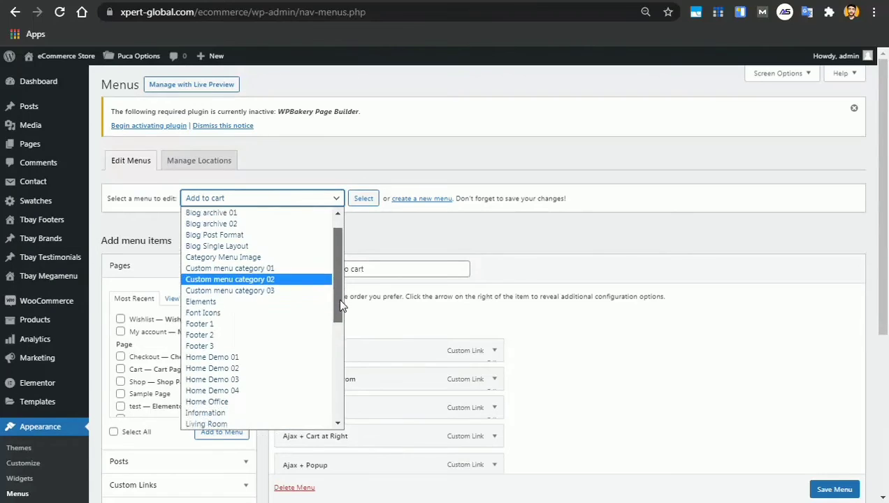
{"action": "left_click", "coordinate": [282, 318]}
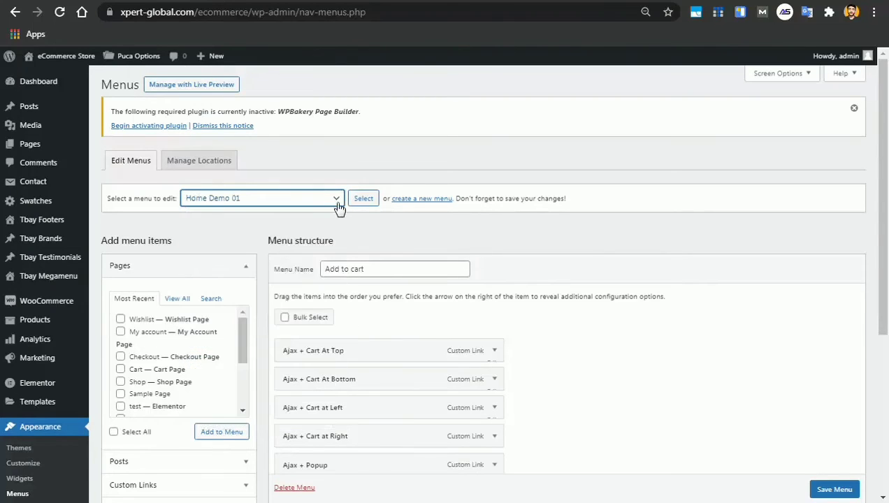
{"action": "left_click", "coordinate": [369, 199]}
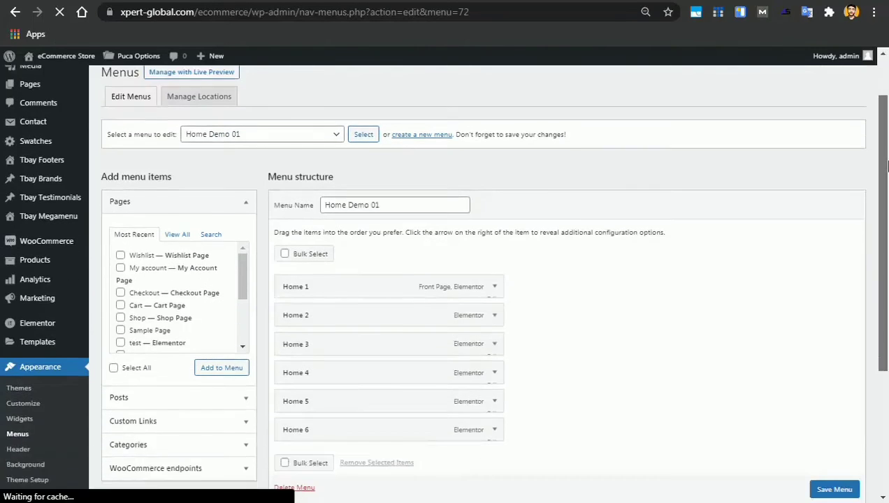
Review the Home Demo 01 menu's structure and display locations, including the options of its Home 1 item
{"action": "left_click_drag", "start_coordinate": [887, 108], "coordinate": [886, 235]}
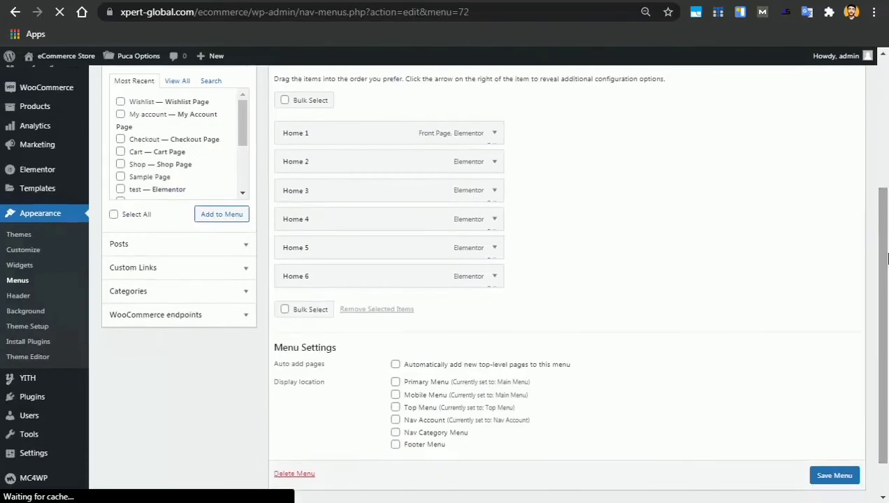
{"action": "left_click", "coordinate": [495, 133]}
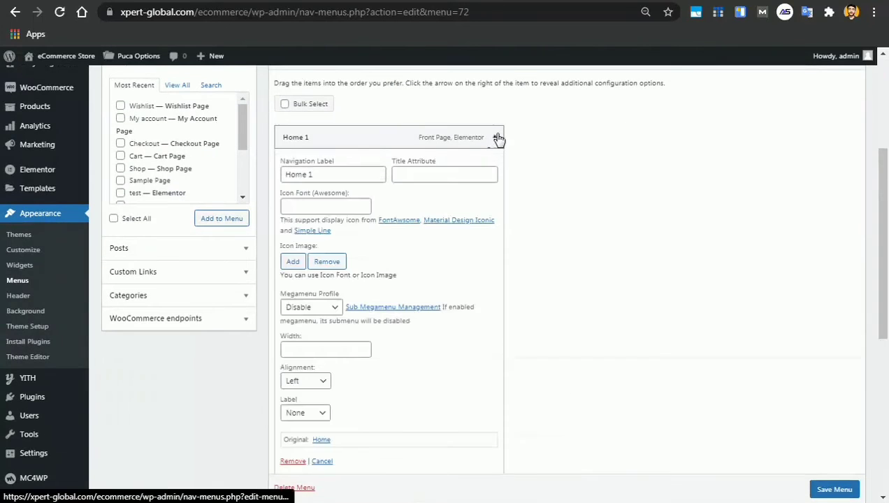
{"action": "left_click", "coordinate": [495, 137]}
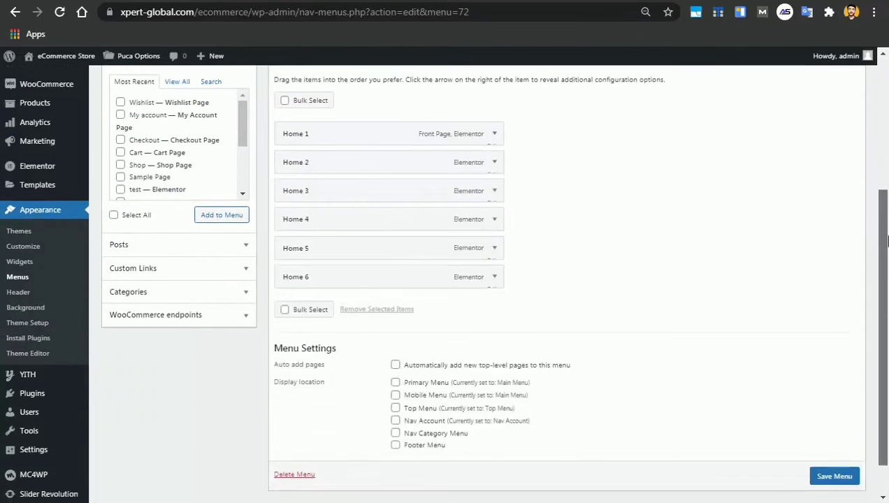
{"action": "left_click_drag", "start_coordinate": [887, 294], "coordinate": [886, 84]}
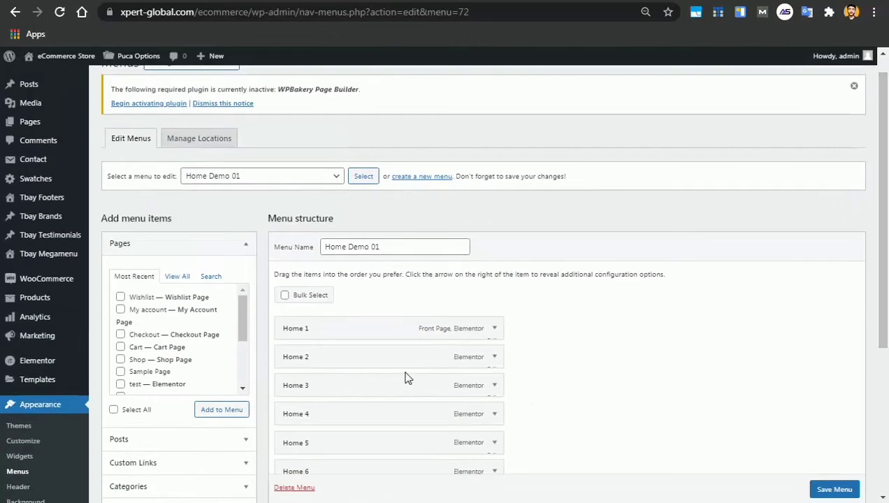
Load the Top Menu for editing and review its items and display location settings
{"action": "left_click", "coordinate": [282, 175]}
{"action": "left_click_drag", "start_coordinate": [336, 276], "coordinate": [336, 251]}
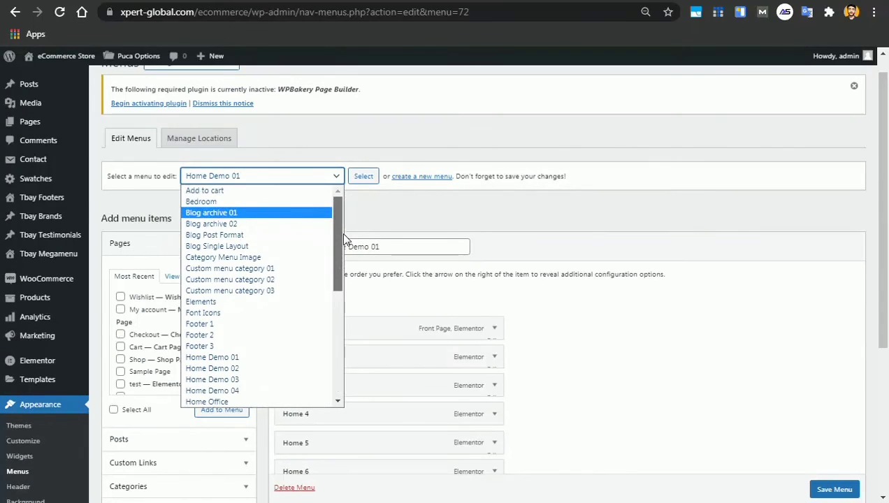
{"action": "scroll", "coordinate": [341, 280], "scroll_direction": "down", "scroll_amount": 2}
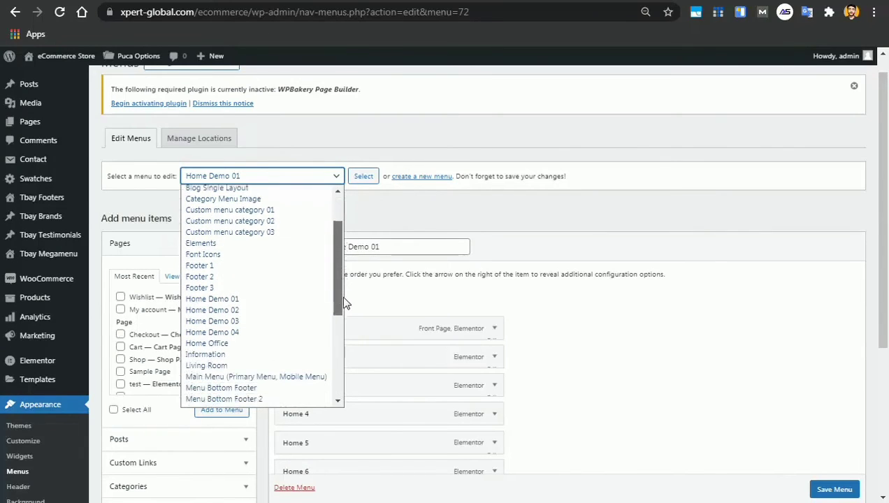
{"action": "left_click_drag", "start_coordinate": [341, 294], "coordinate": [343, 400]}
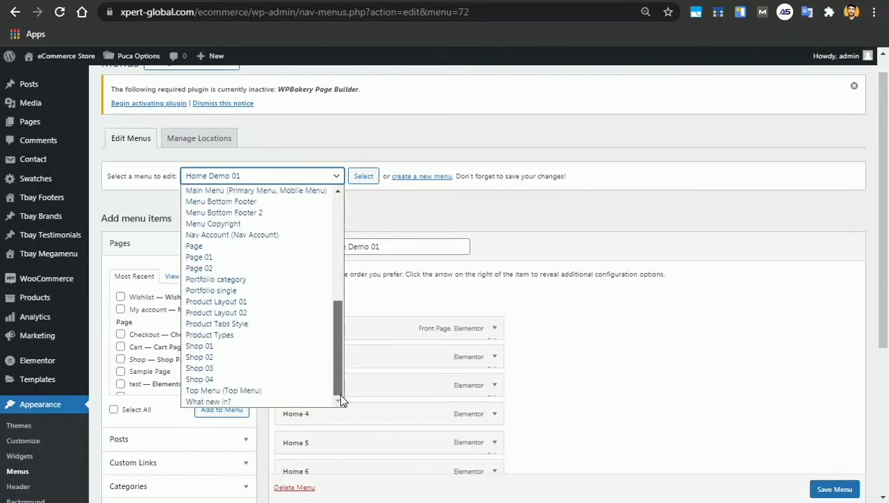
{"action": "left_click", "coordinate": [293, 391]}
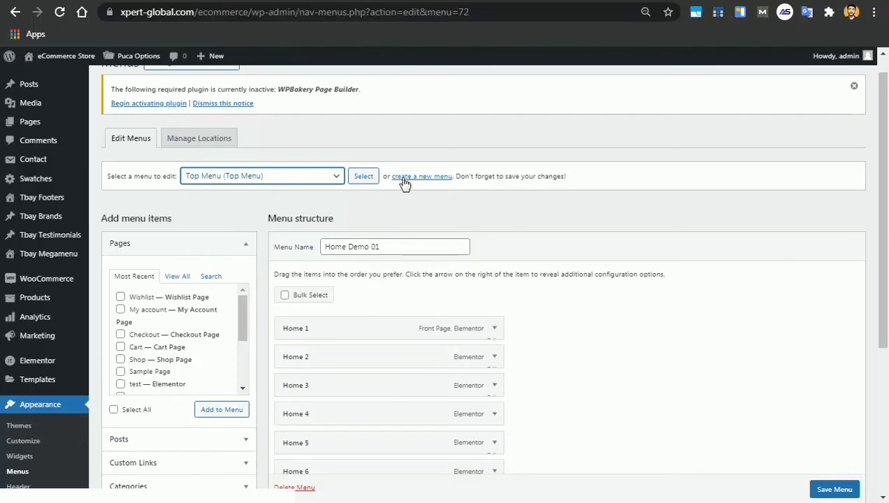
{"action": "left_click", "coordinate": [362, 179]}
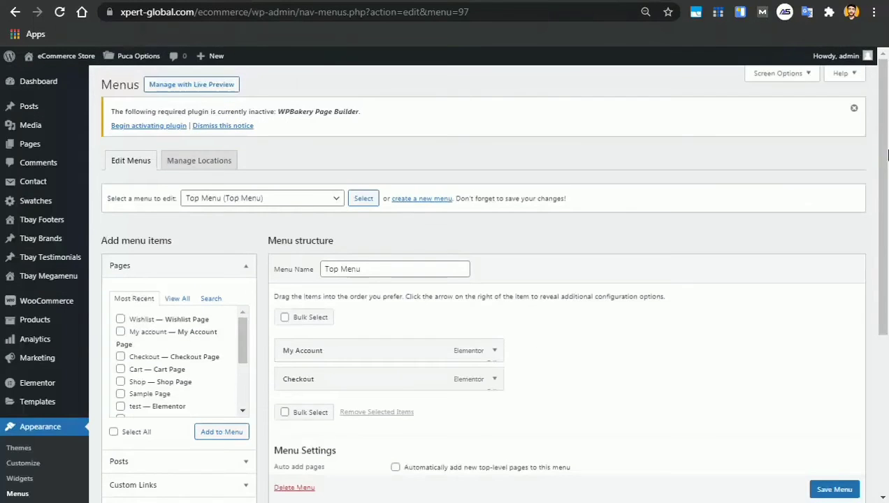
{"action": "scroll", "coordinate": [886, 156], "scroll_direction": "down", "scroll_amount": 3}
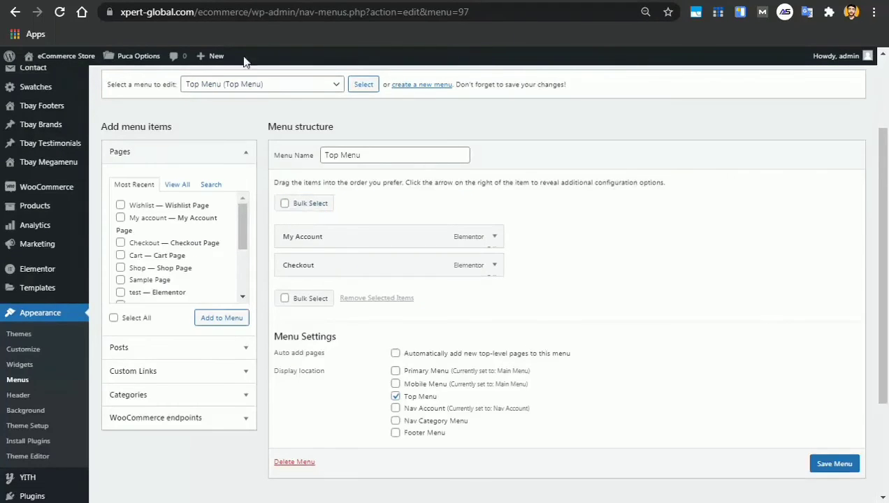
Choose the Home Demo 02 menu from the available menus and load it for editing
{"action": "left_click", "coordinate": [250, 87]}
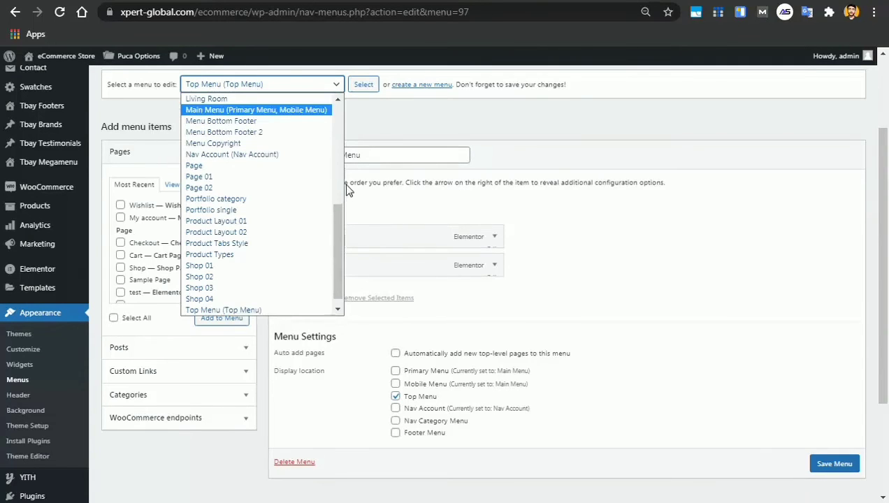
{"action": "left_click_drag", "start_coordinate": [334, 226], "coordinate": [335, 159]}
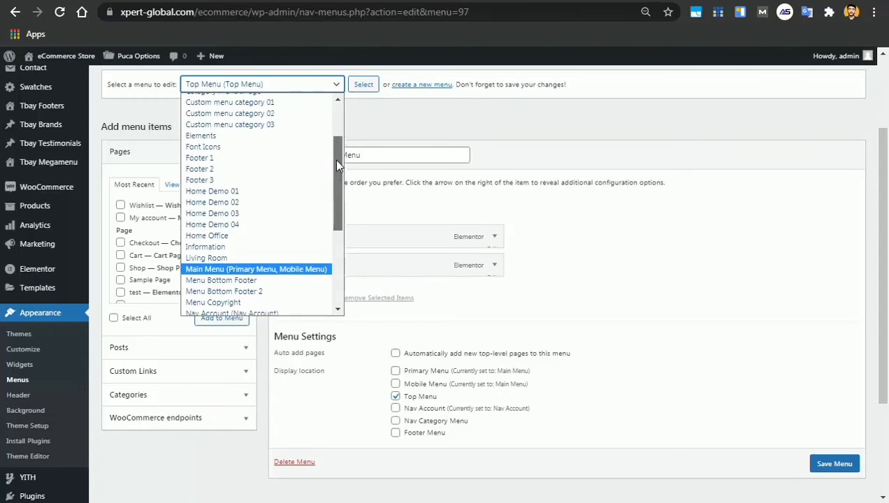
{"action": "left_click", "coordinate": [248, 202]}
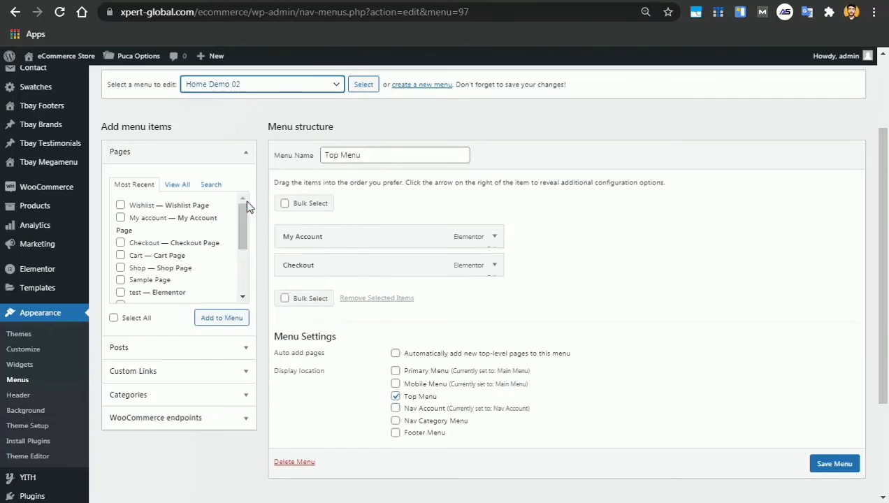
{"action": "left_click", "coordinate": [355, 89]}
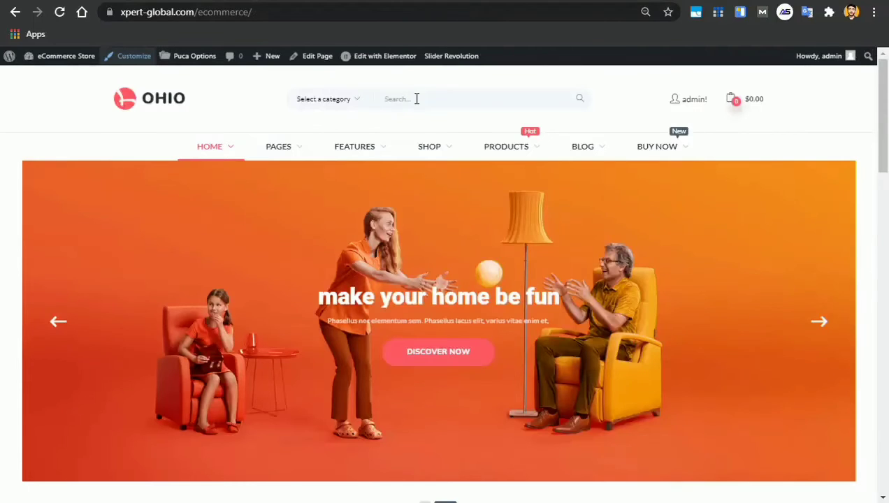
Check the live store's navigation and look at the parts of the home page that can be edited with Elementor
{"action": "mouse_move", "coordinate": [529, 142]}
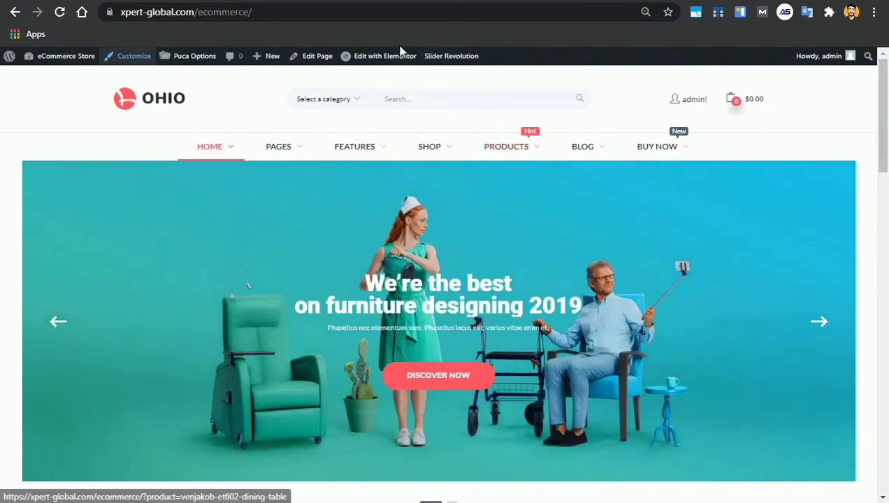
{"action": "mouse_move", "coordinate": [386, 61]}
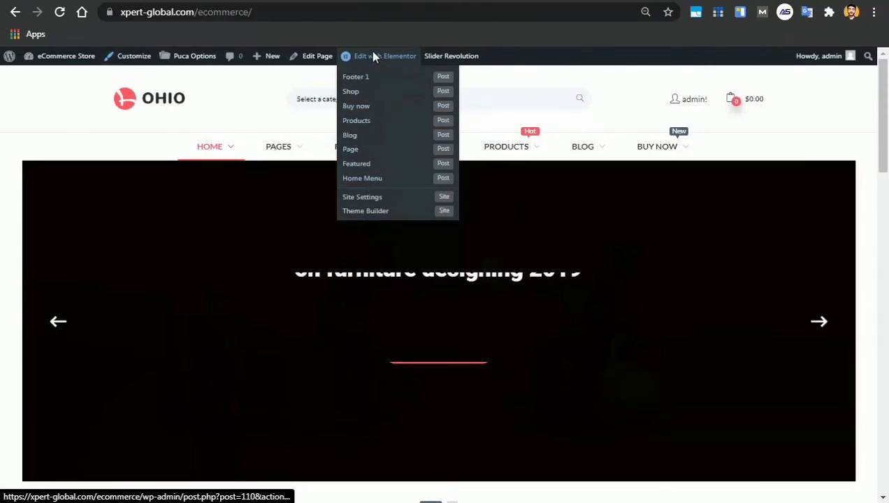
{"action": "left_click", "coordinate": [371, 53]}
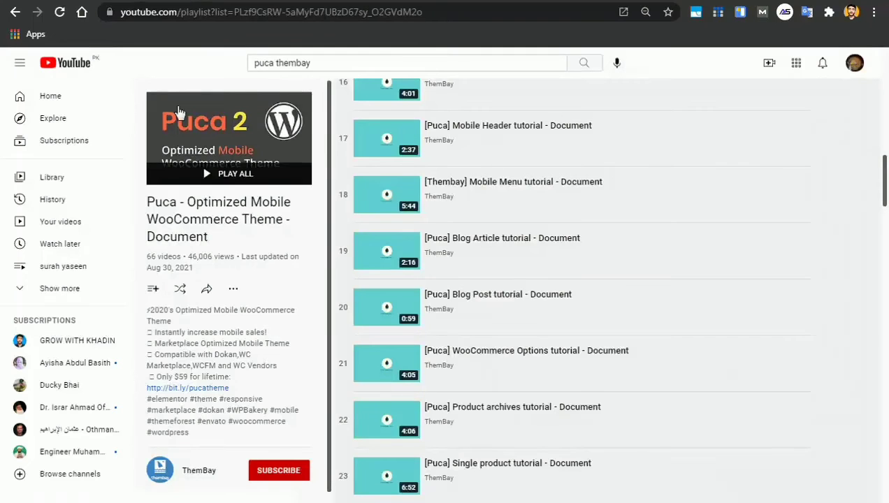
Search YouTube for "elementor tutorial" and look through the resulting videos
{"action": "triple_click", "coordinate": [331, 63]}
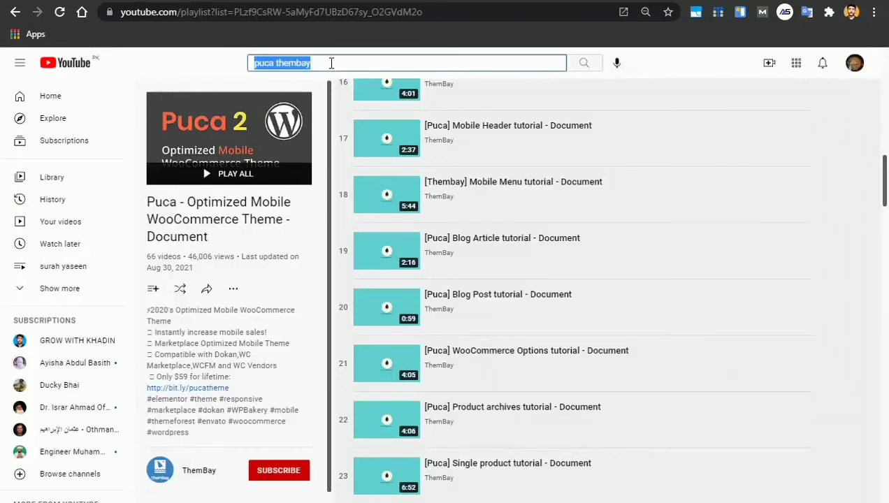
{"action": "type", "text": "e"}
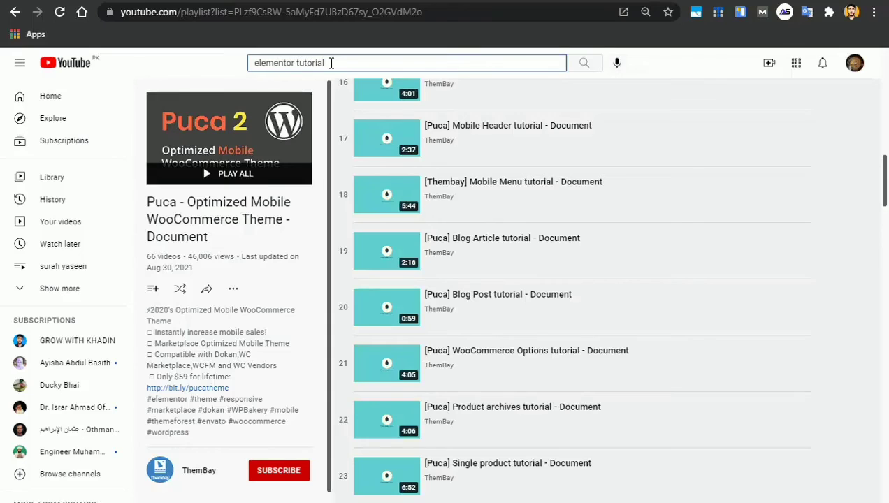
{"action": "type", "text": "lementor tutorial"}
{"action": "key", "text": "Return"}
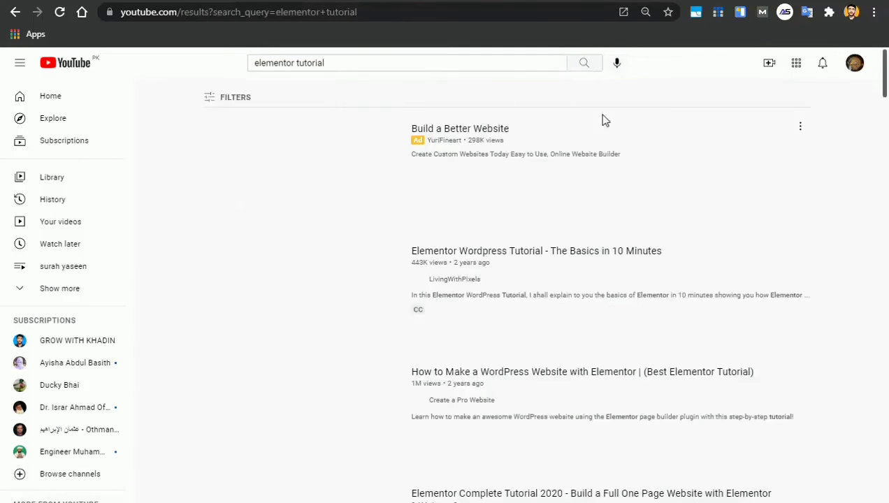
{"action": "left_click_drag", "start_coordinate": [887, 73], "coordinate": [887, 110]}
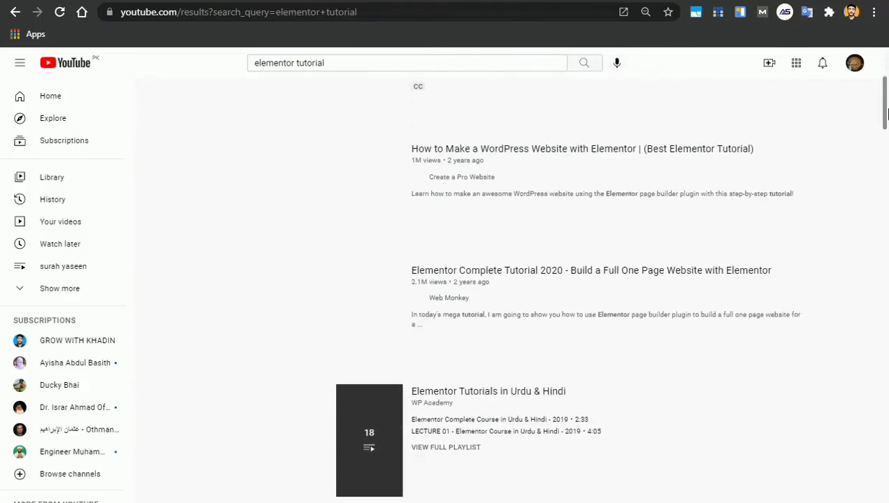
{"action": "scroll", "coordinate": [886, 110], "scroll_direction": "up", "scroll_amount": 1}
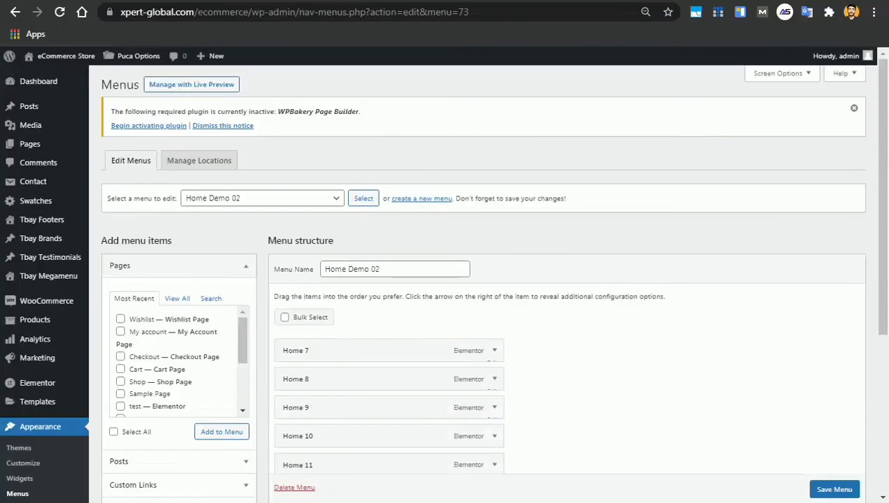
Review the Home Demo 02 menu's items and display location settings in the WordPress menu editor
{"action": "scroll", "coordinate": [887, 190], "scroll_direction": "down", "scroll_amount": 3}
{"action": "scroll", "coordinate": [886, 190], "scroll_direction": "down", "scroll_amount": 1}
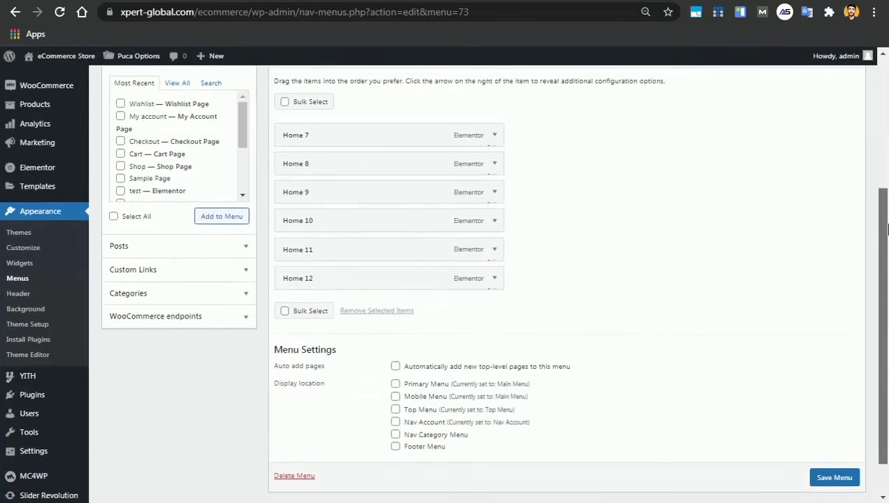
{"action": "scroll", "coordinate": [887, 190], "scroll_direction": "up", "scroll_amount": 2}
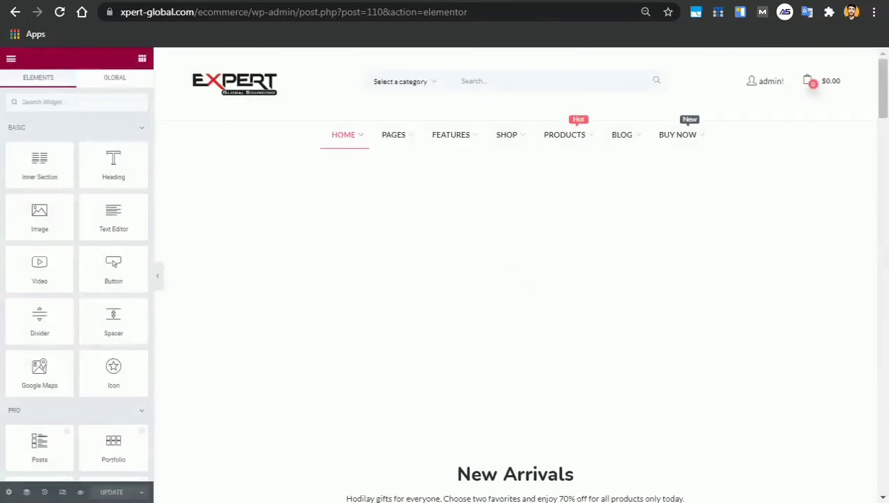
Change the New Arrivals products widget's title to "LATEST ARRIVALS" and its subtitle to "HGIG HJJKH H JHLKH LK HKJL HKJHLKHL;K"
{"action": "left_click_drag", "start_coordinate": [882, 108], "coordinate": [886, 170]}
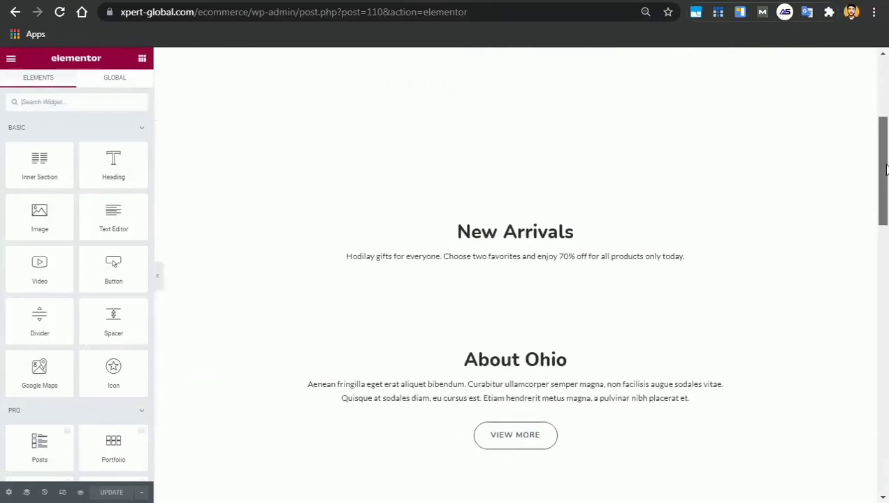
{"action": "left_click", "coordinate": [534, 246]}
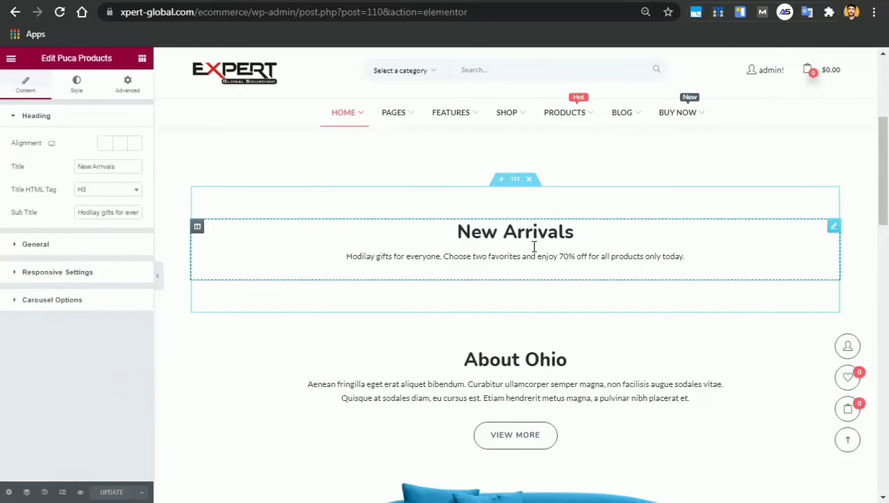
{"action": "mouse_move", "coordinate": [492, 142]}
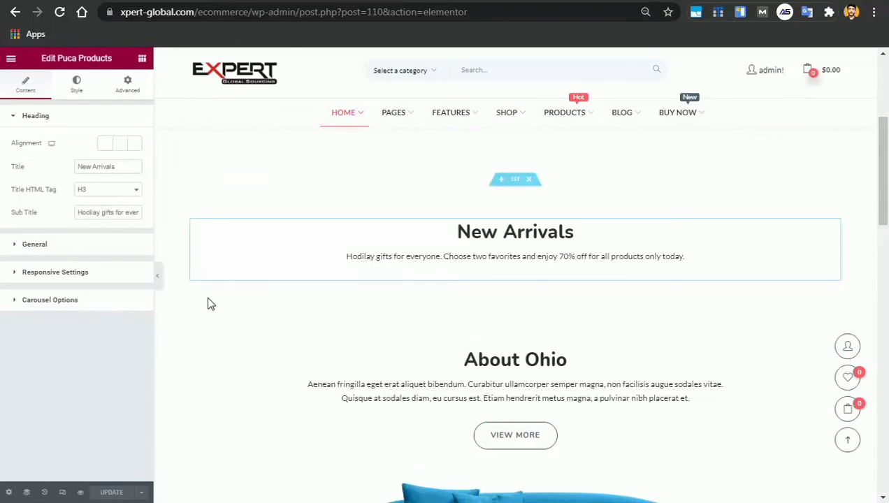
{"action": "double_click", "coordinate": [126, 171]}
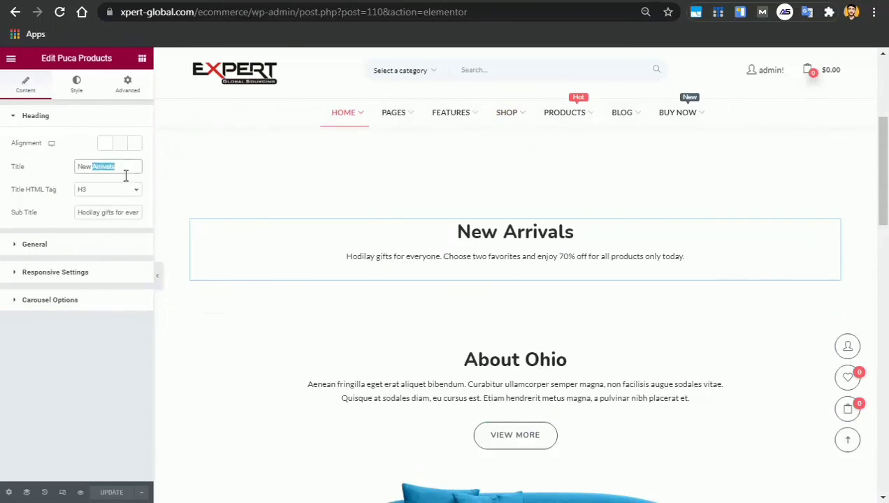
{"action": "key", "text": "BackSpace"}
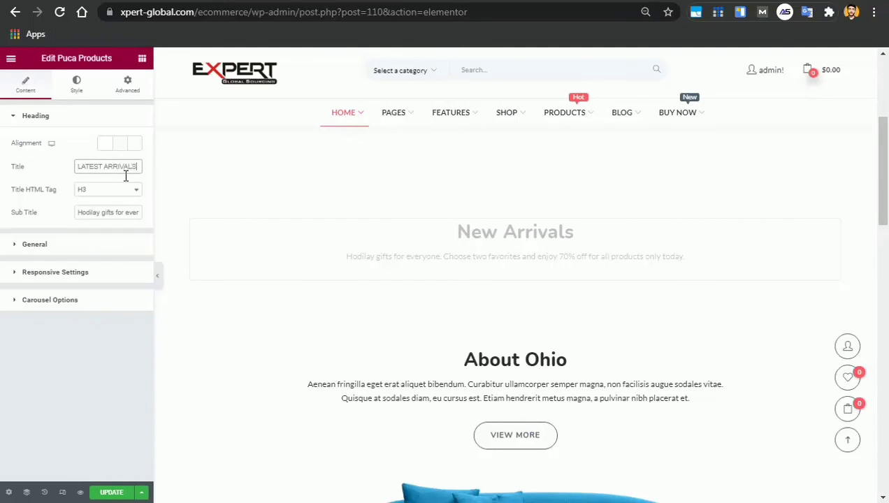
{"action": "triple_click", "coordinate": [117, 221]}
{"action": "key", "text": "BackSpace"}
{"action": "type", "text": "H LK HKJL"}
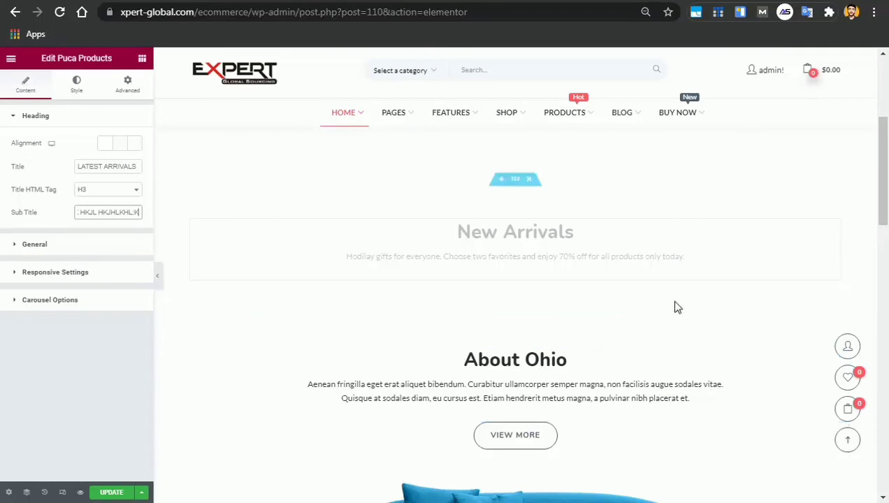
Open the blue sofa image's settings and check the file upload option for replacing it, leaving the image as is
{"action": "left_click_drag", "start_coordinate": [884, 184], "coordinate": [888, 240]}
{"action": "scroll", "coordinate": [856, 237], "scroll_direction": "down", "scroll_amount": 1}
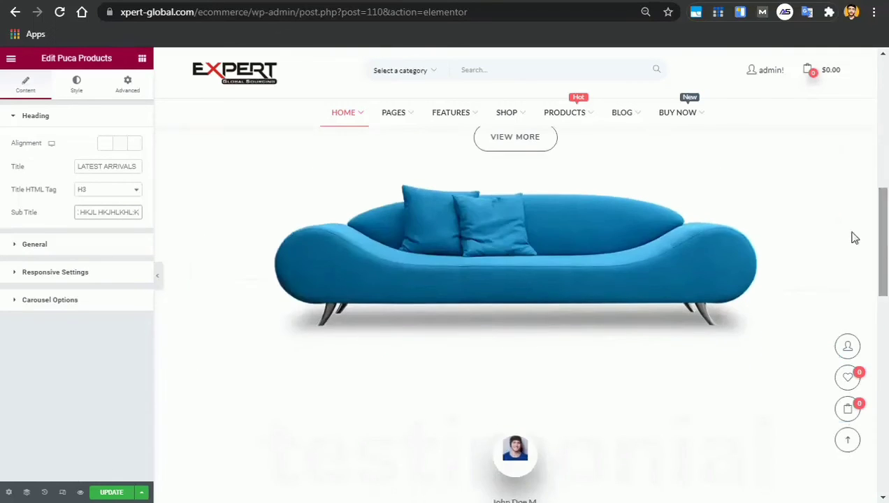
{"action": "left_click", "coordinate": [590, 273]}
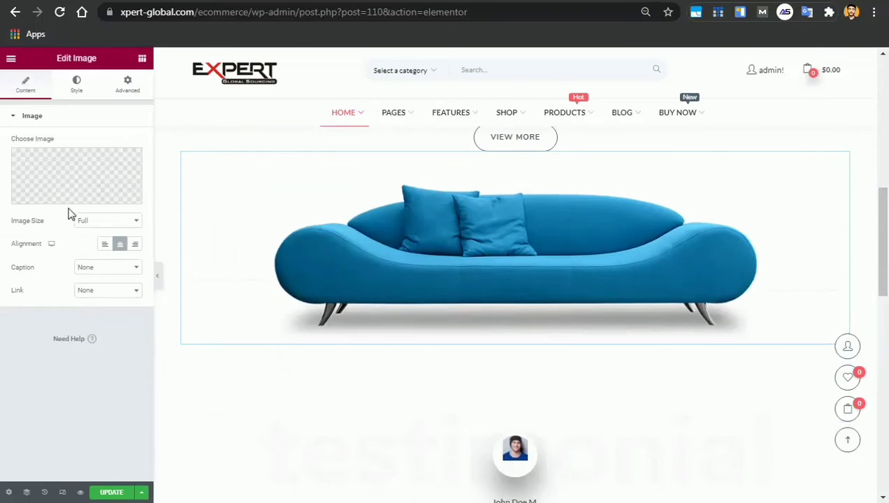
{"action": "left_click", "coordinate": [42, 200]}
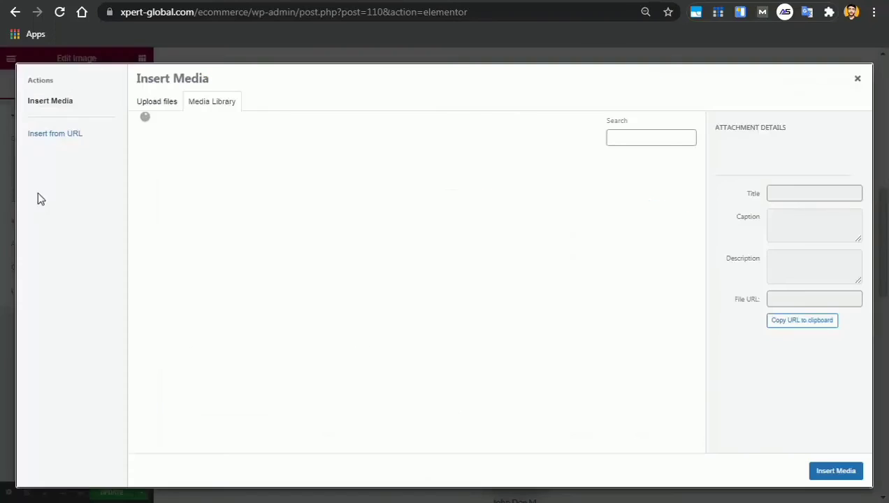
{"action": "left_click", "coordinate": [158, 108]}
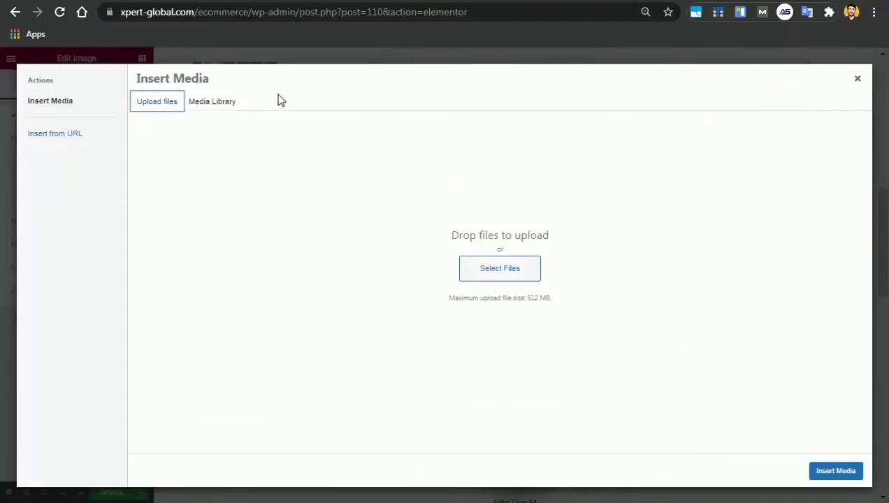
{"action": "left_click", "coordinate": [858, 78]}
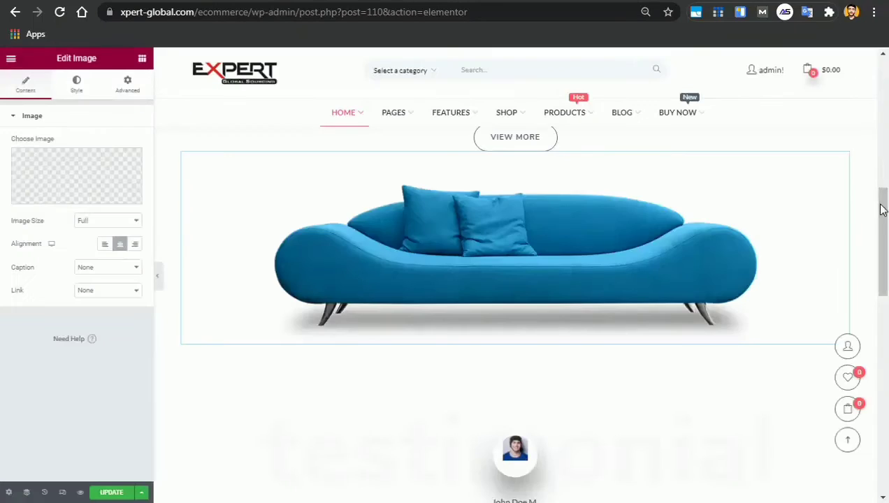
Open the Puca Testimonials widget for editing and examine its general, responsive and carousel settings
{"action": "scroll", "coordinate": [853, 249], "scroll_direction": "down", "scroll_amount": 4}
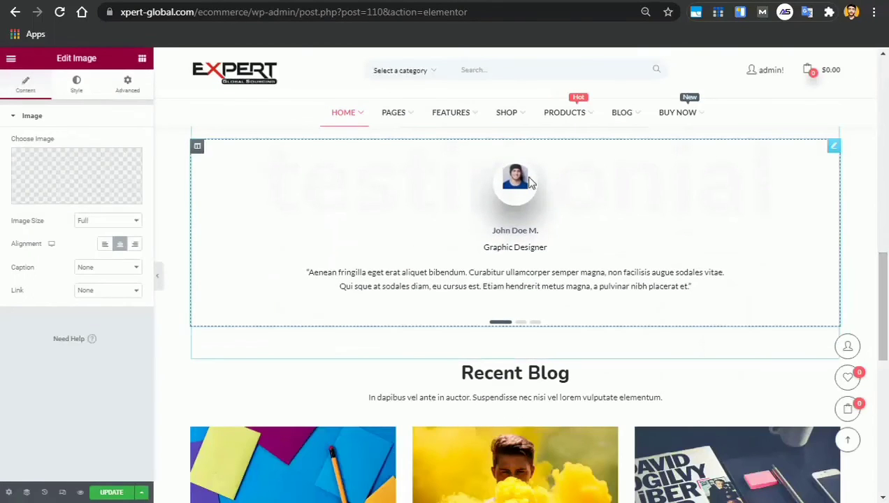
{"action": "left_click", "coordinate": [532, 183]}
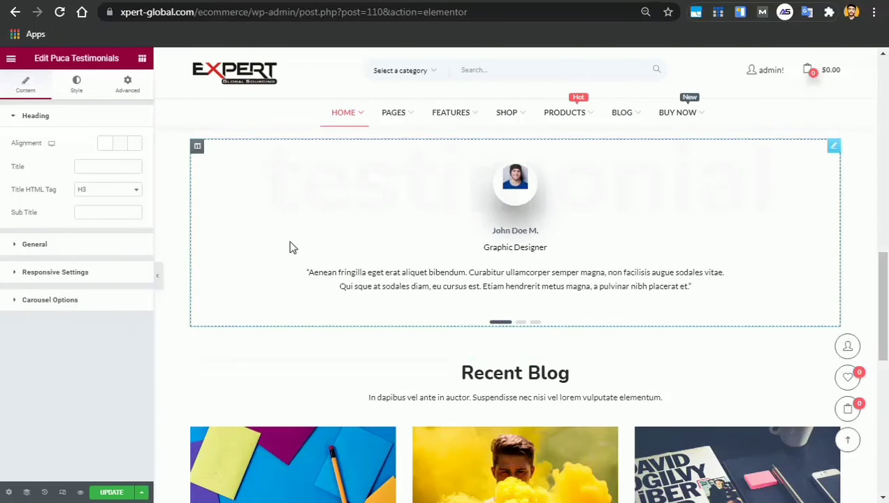
{"action": "left_click", "coordinate": [49, 253]}
{"action": "left_click", "coordinate": [76, 274]}
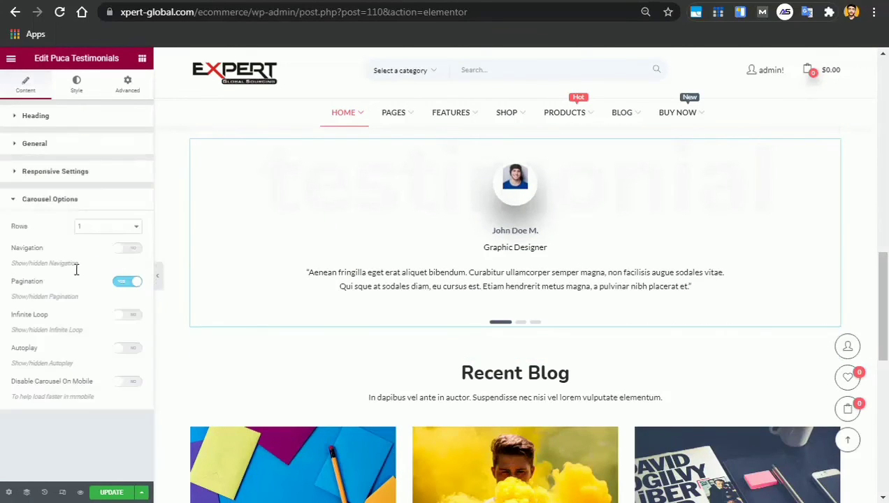
{"action": "right_click", "coordinate": [491, 187]}
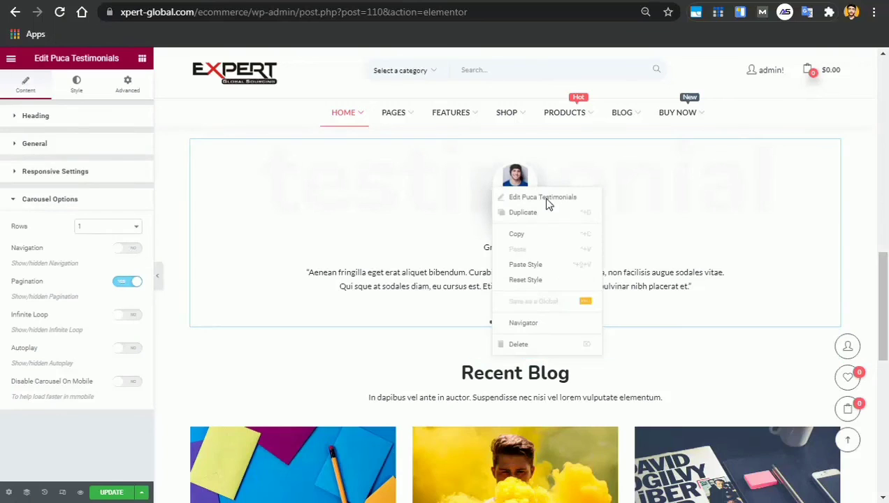
{"action": "left_click", "coordinate": [538, 198]}
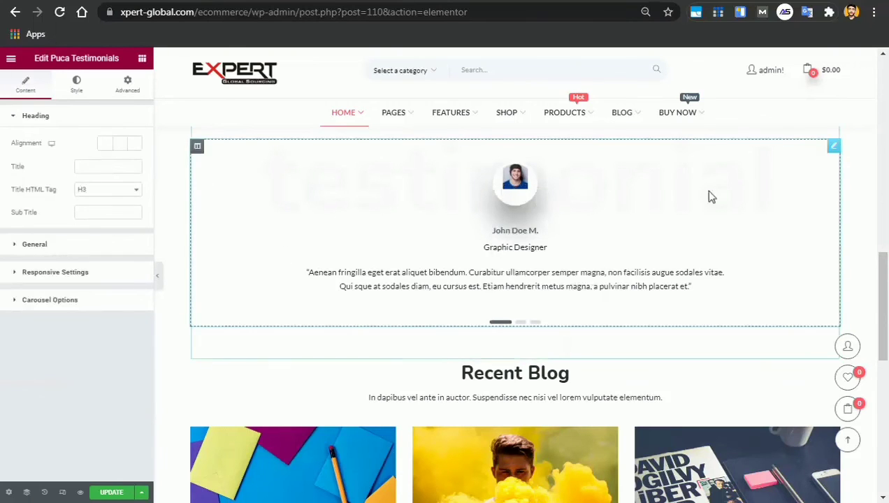
Return to the WordPress admin and open the Tbay Testimonials entries
{"action": "scroll", "coordinate": [515, 279], "scroll_direction": "up", "scroll_amount": 4}
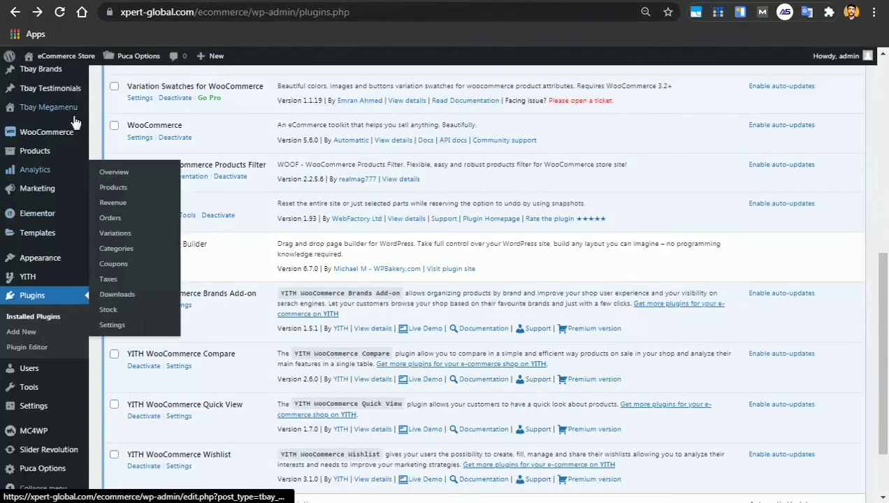
{"action": "mouse_move", "coordinate": [63, 98]}
{"action": "left_click", "coordinate": [124, 90]}
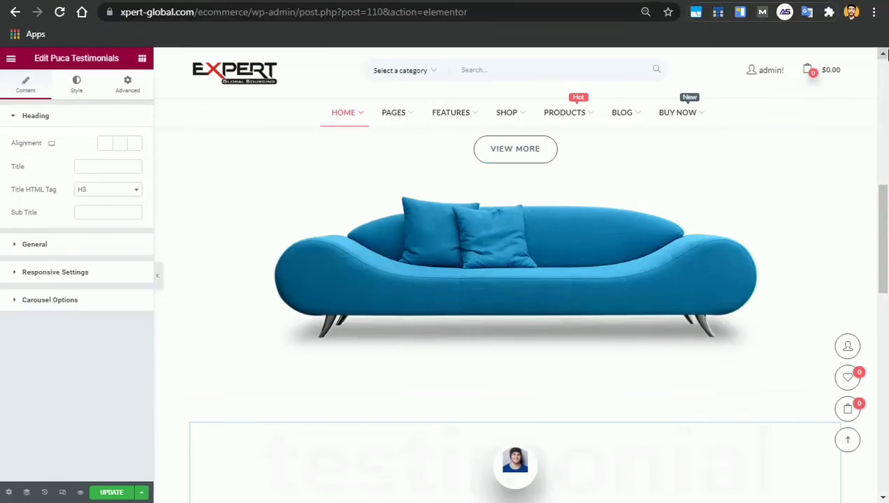
Open the Recent Blog posts grid's settings, and check the Blocks in the template library before closing it
{"action": "left_click_drag", "start_coordinate": [885, 229], "coordinate": [886, 375]}
{"action": "left_click", "coordinate": [636, 175]}
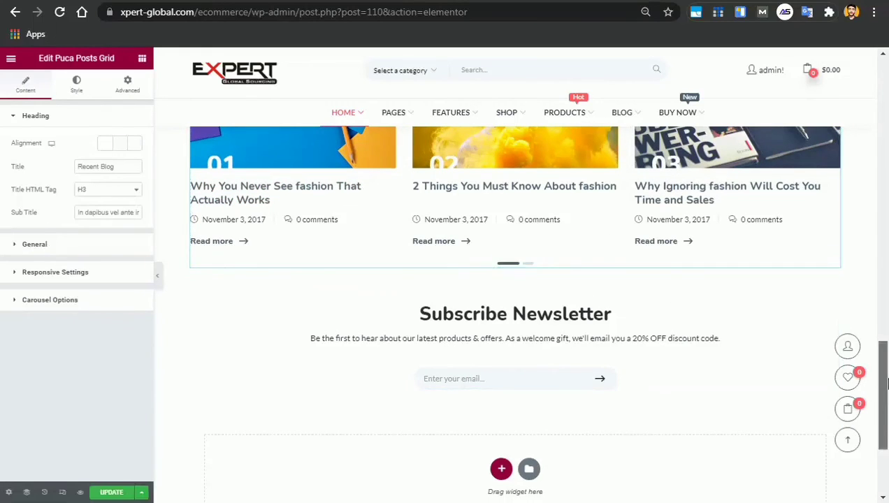
{"action": "left_click_drag", "start_coordinate": [888, 383], "coordinate": [886, 405]}
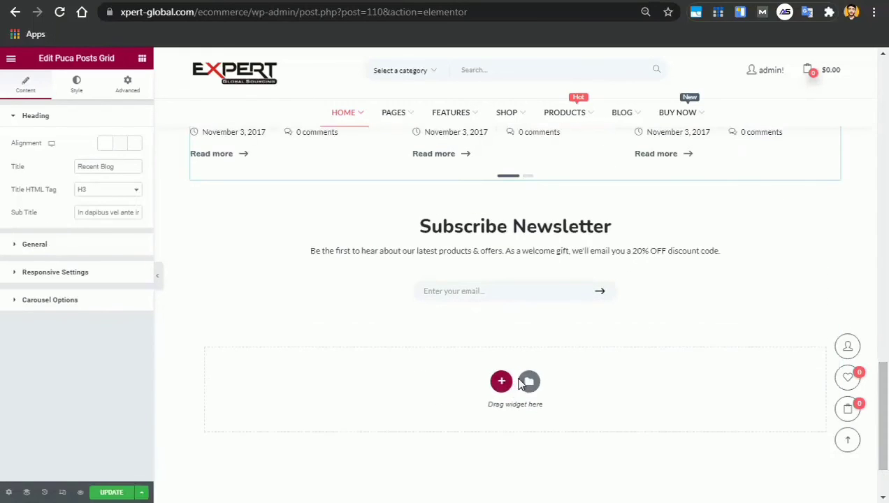
{"action": "left_click", "coordinate": [529, 382]}
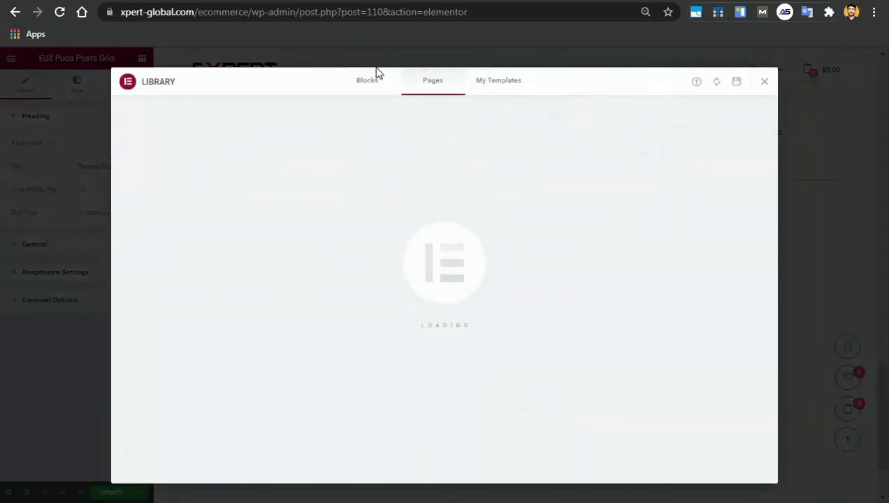
{"action": "left_click", "coordinate": [373, 83]}
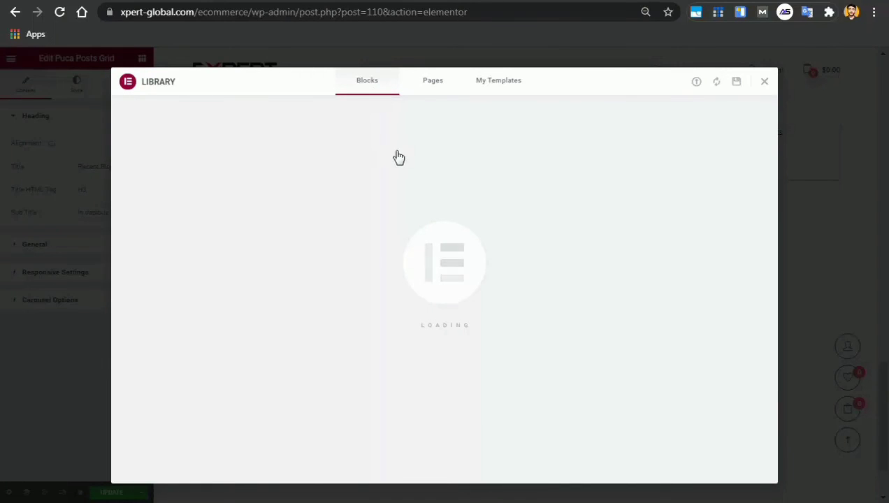
{"action": "key", "text": "Escape"}
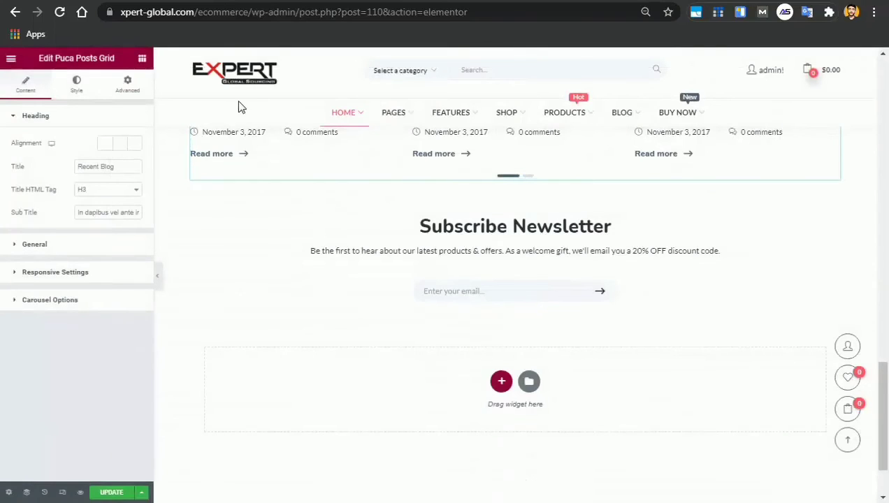
Bring back Elementor's widget list and browse the Basic, Pro and General elements
{"action": "left_click", "coordinate": [143, 60]}
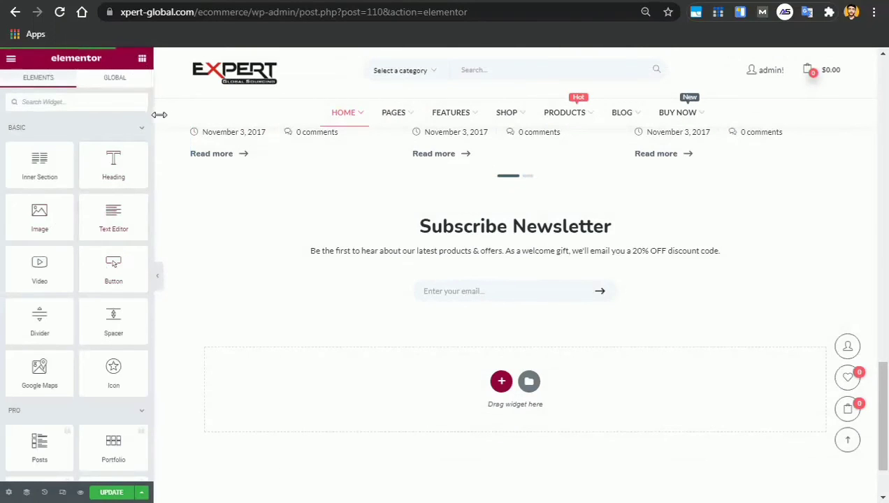
{"action": "scroll", "coordinate": [147, 112], "scroll_direction": "down", "scroll_amount": 6}
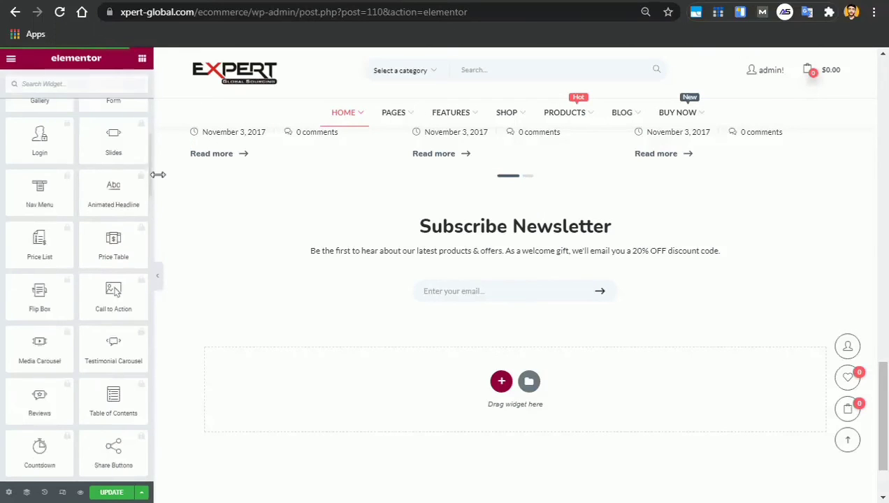
{"action": "scroll", "coordinate": [147, 175], "scroll_direction": "down", "scroll_amount": 5}
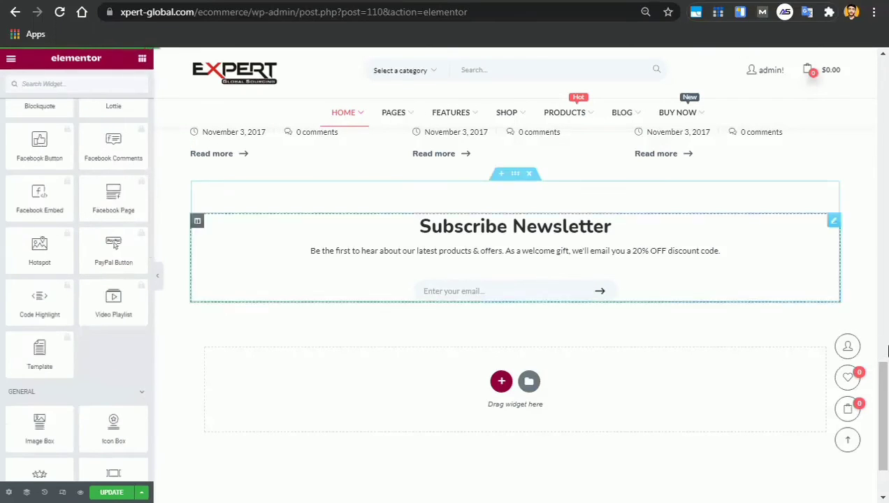
Preview the home page in Elementor's mobile view and bring the LATEST ARRIVALS section into sight
{"action": "left_click_drag", "start_coordinate": [887, 442], "coordinate": [884, 225]}
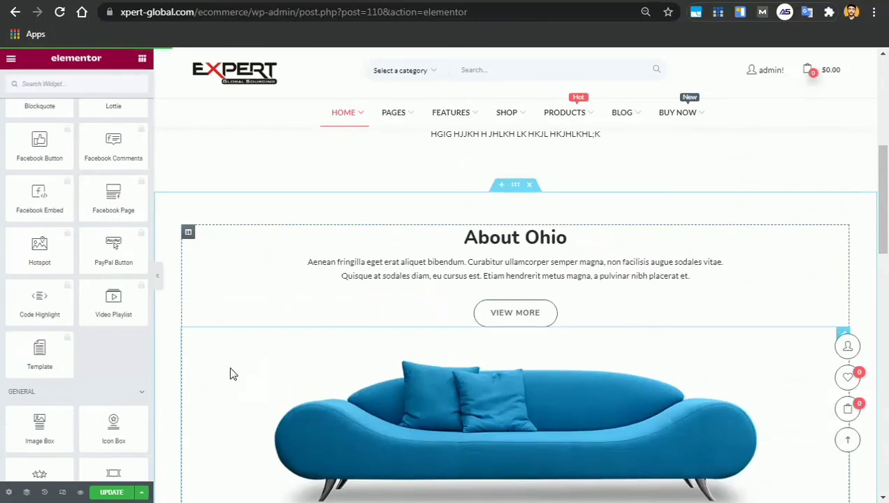
{"action": "left_click", "coordinate": [62, 493]}
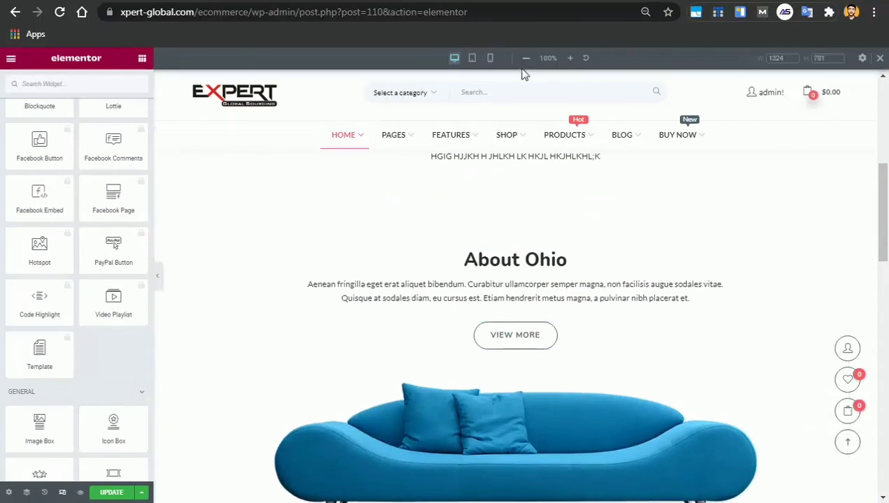
{"action": "left_click", "coordinate": [490, 59]}
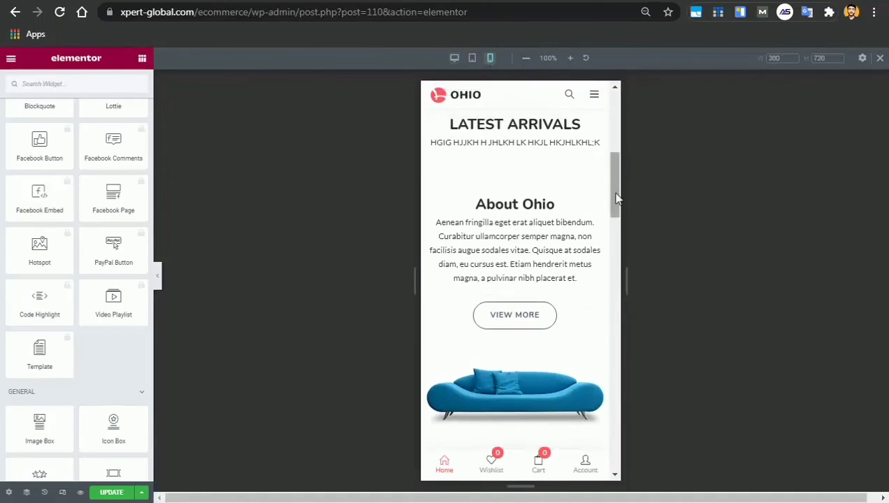
{"action": "scroll", "coordinate": [615, 159], "scroll_direction": "up", "scroll_amount": 3}
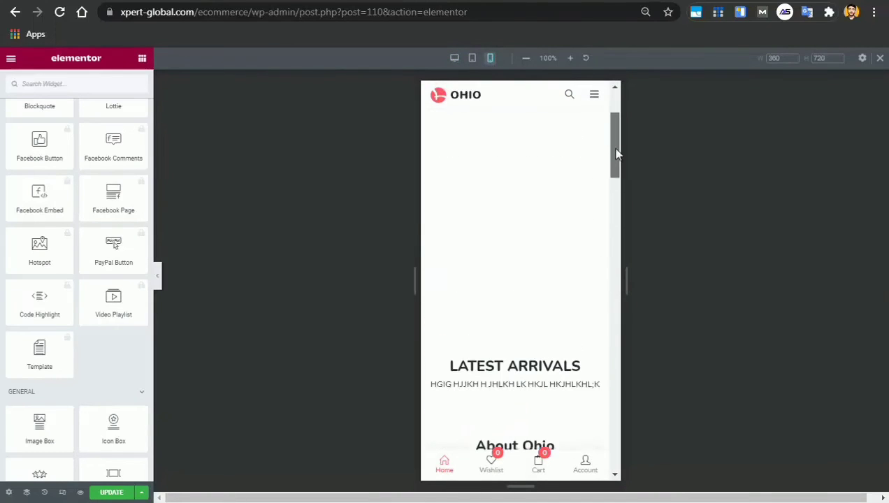
Edit the LATEST ARRIVALS Puca Products widget and set its title's mobile font size to 15 px
{"action": "left_click", "coordinate": [517, 364]}
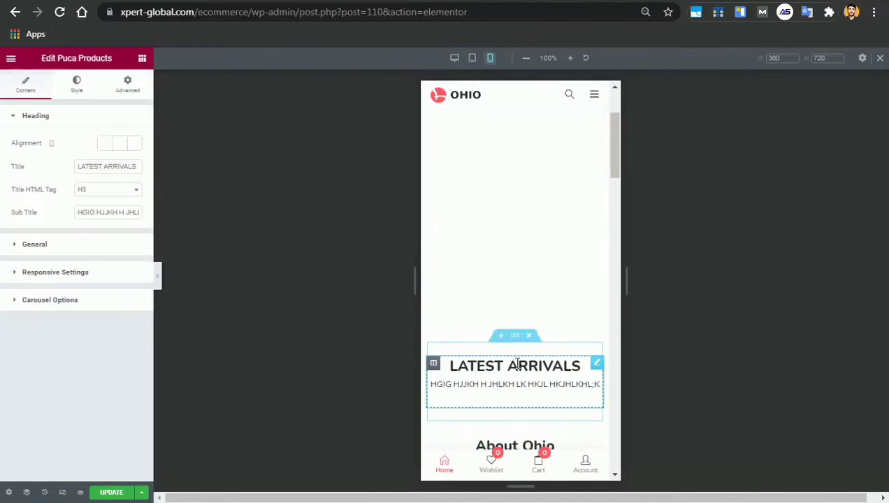
{"action": "left_click", "coordinate": [73, 81]}
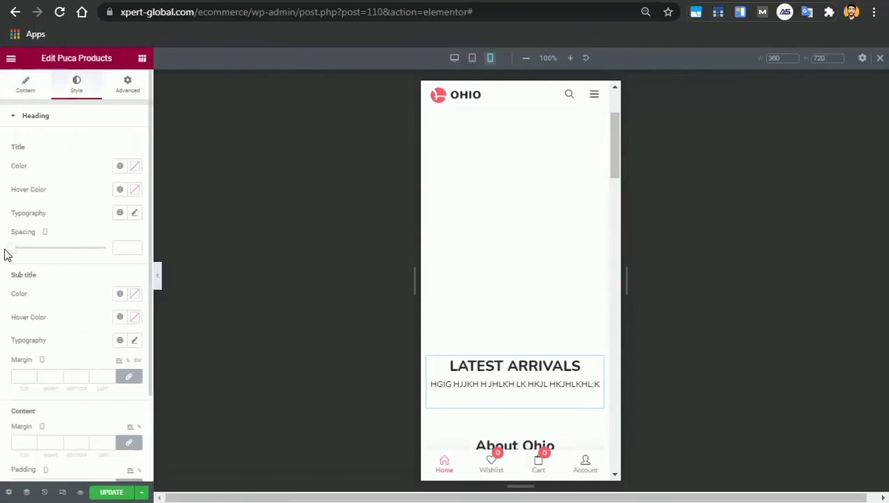
{"action": "left_click", "coordinate": [134, 213]}
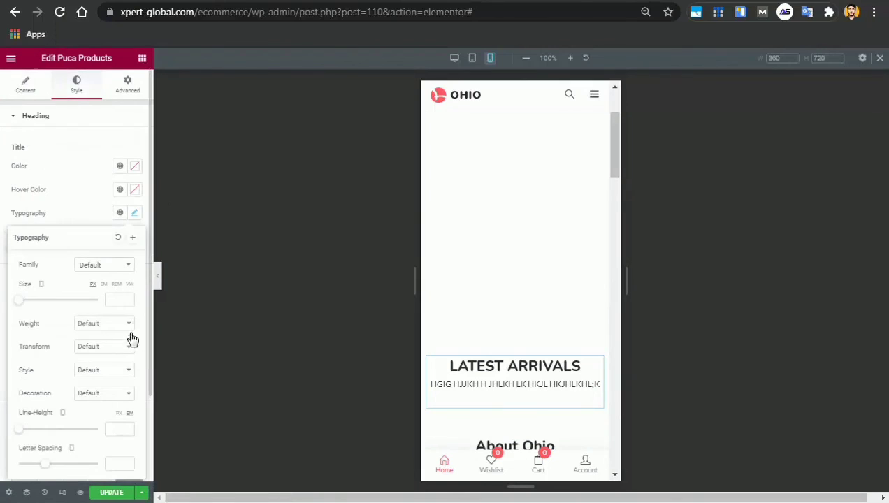
{"action": "left_click_drag", "start_coordinate": [128, 300], "coordinate": [128, 300]}
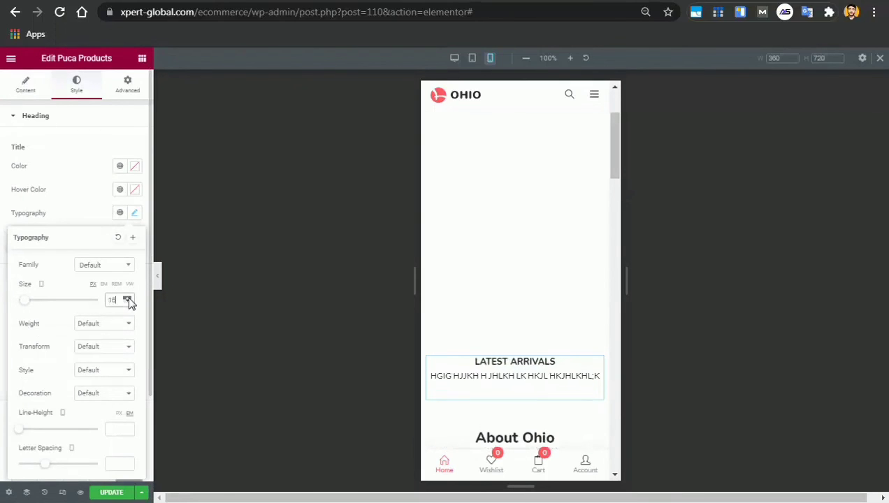
Switch the size setting to desktop and set the LATEST ARRIVALS title's font size to 40 px
{"action": "left_click", "coordinate": [41, 284]}
{"action": "left_click", "coordinate": [41, 255]}
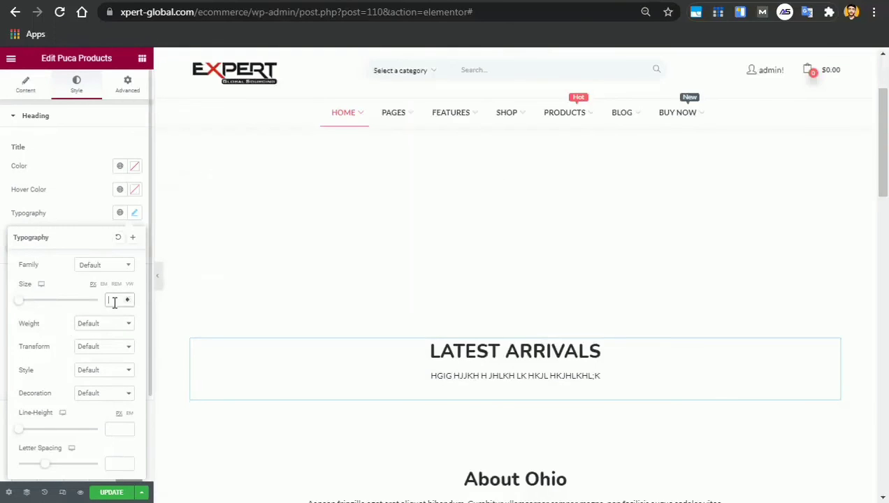
{"action": "left_click", "coordinate": [115, 300]}
{"action": "type", "text": "18"}
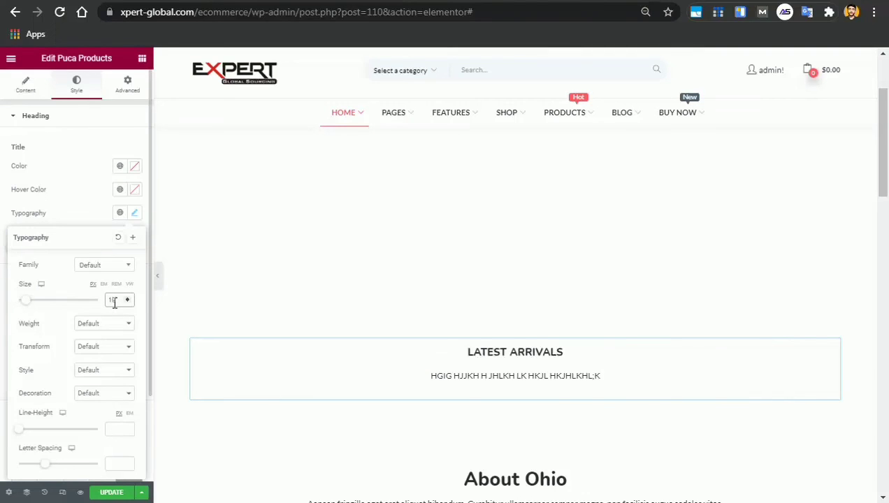
{"action": "key", "text": "BackSpace"}
{"action": "key", "text": "BackSpace"}
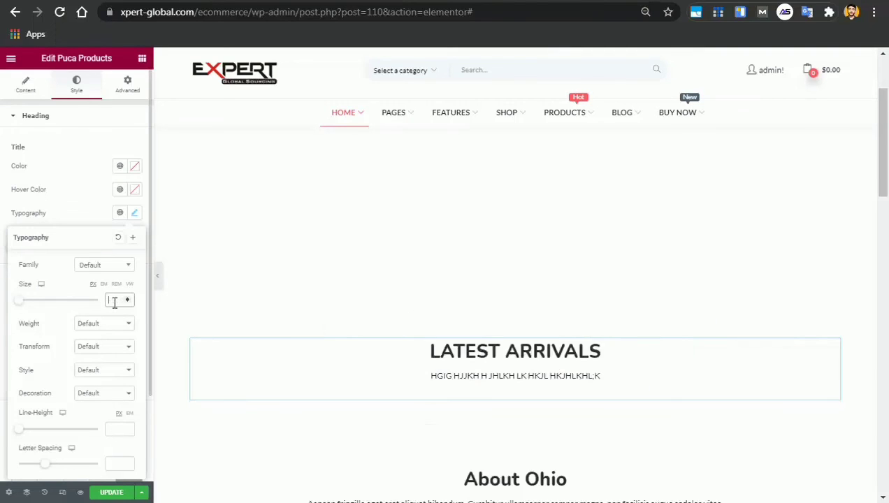
{"action": "type", "text": "40"}
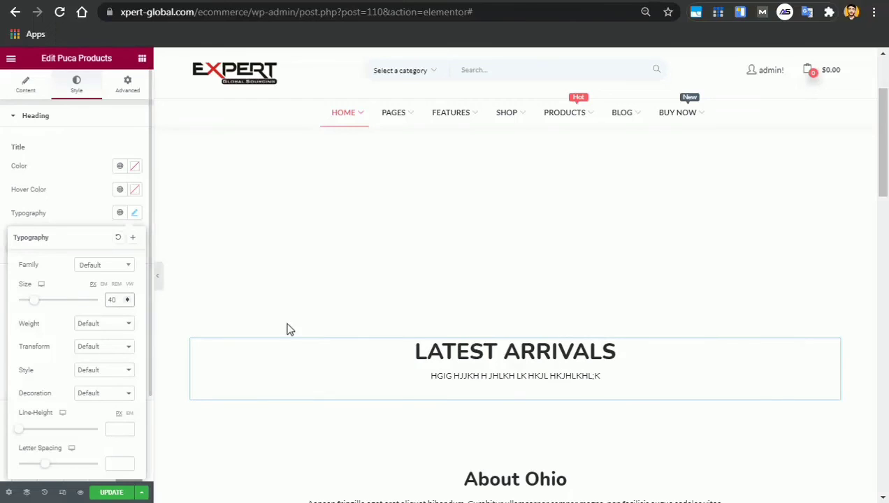
Look over the page header and its navigation dropdowns, and update the home page to save the edits
{"action": "left_click_drag", "start_coordinate": [885, 127], "coordinate": [888, 156]}
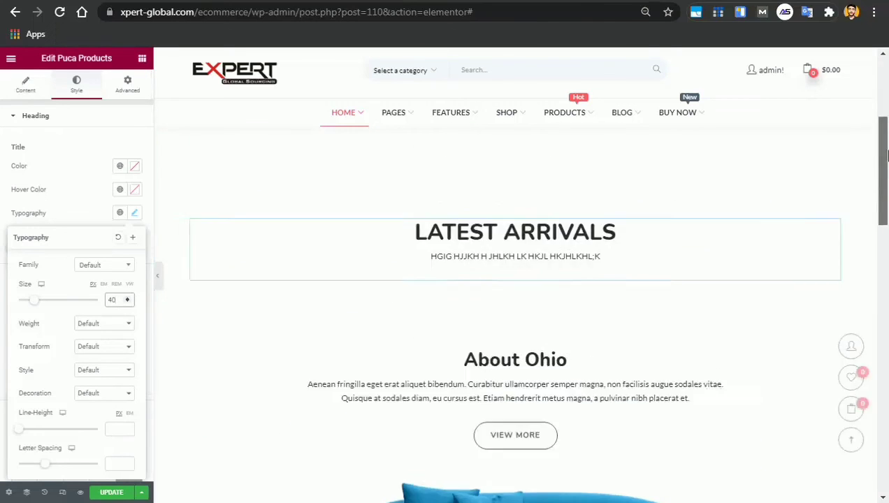
{"action": "scroll", "coordinate": [586, 190], "scroll_direction": "up", "scroll_amount": 4}
{"action": "mouse_move", "coordinate": [502, 142]}
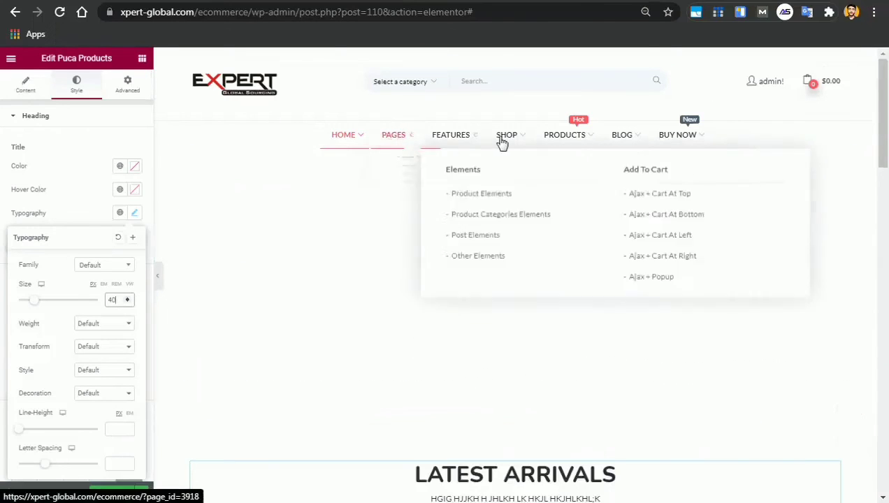
{"action": "mouse_move", "coordinate": [573, 140]}
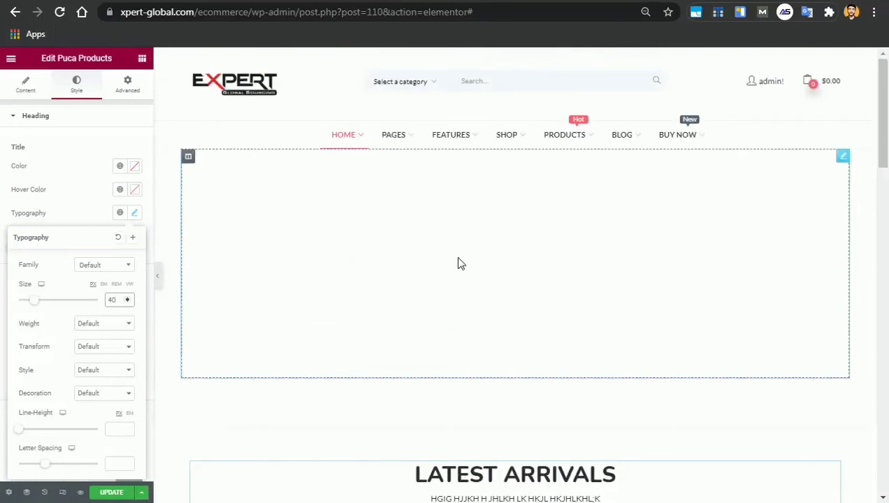
{"action": "left_click", "coordinate": [107, 496]}
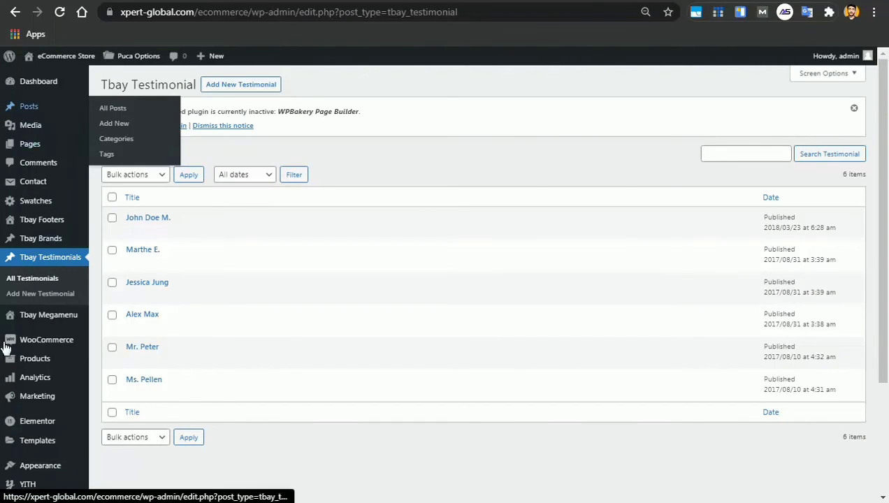
Switch to the Puca theme documentation and view its WooCommerce Setting section on the Shop Page
{"action": "mouse_move", "coordinate": [61, 339]}
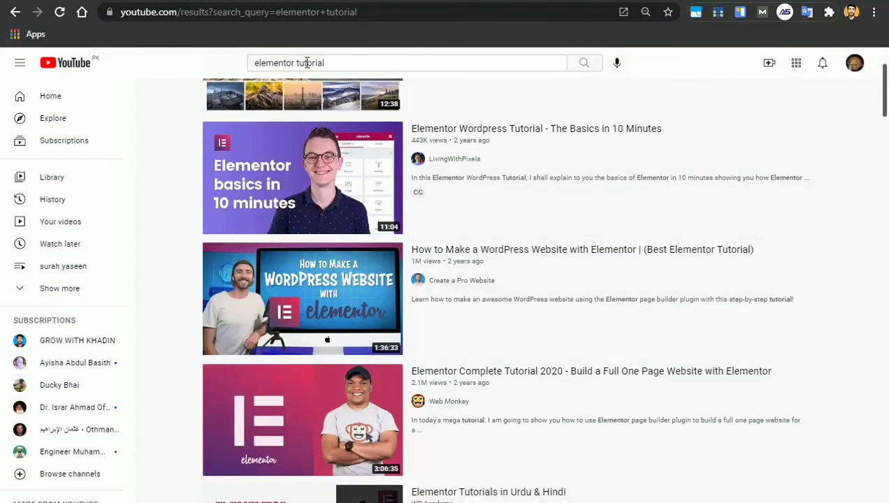
{"action": "double_click", "coordinate": [306, 62]}
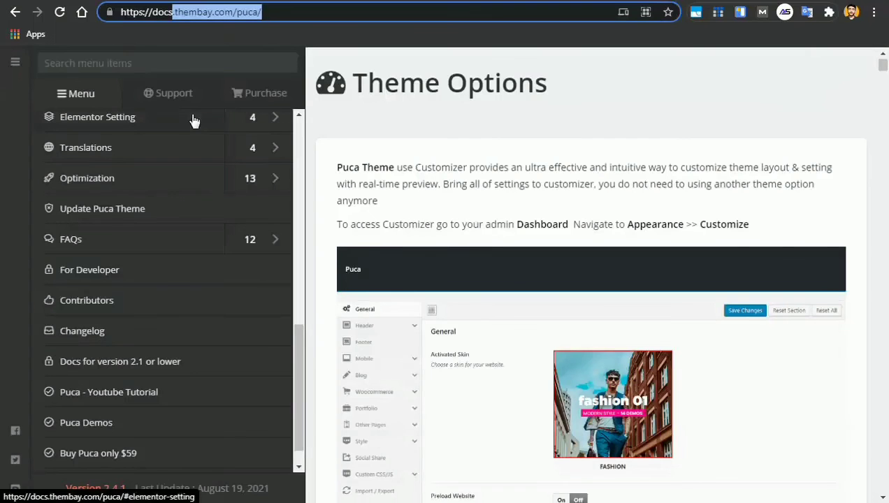
{"action": "left_click", "coordinate": [297, 357]}
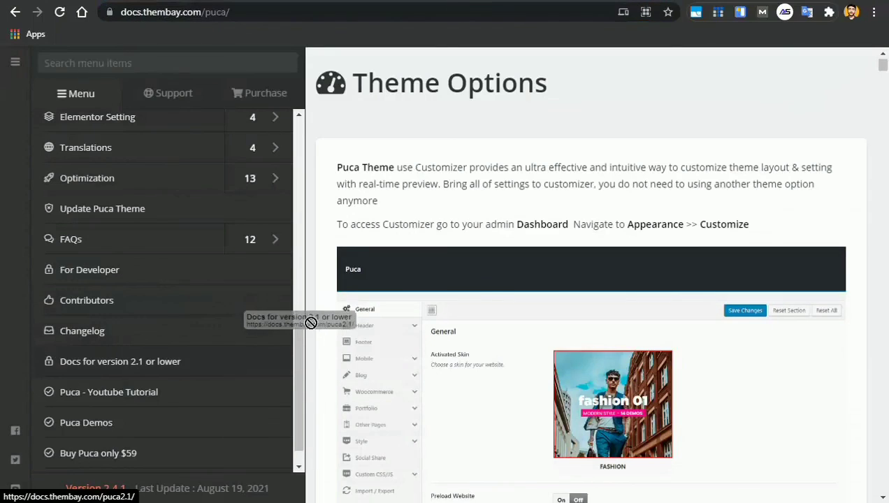
{"action": "left_click_drag", "start_coordinate": [303, 351], "coordinate": [299, 259]}
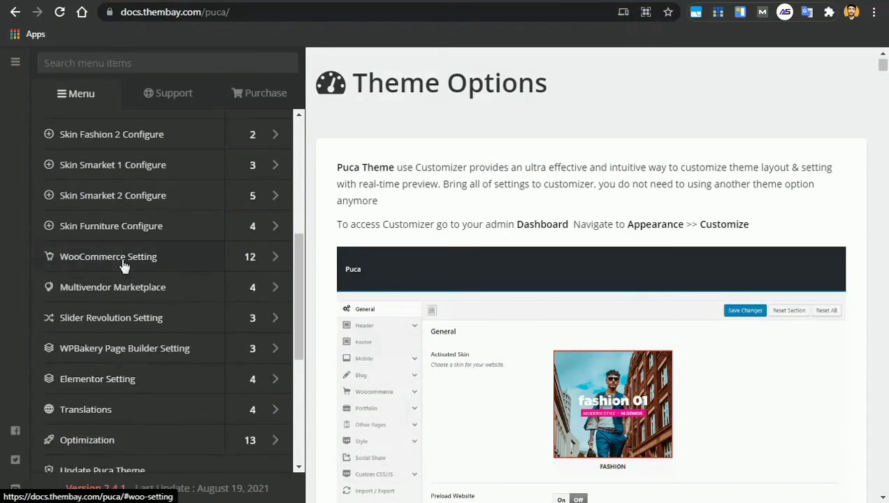
{"action": "left_click", "coordinate": [123, 267]}
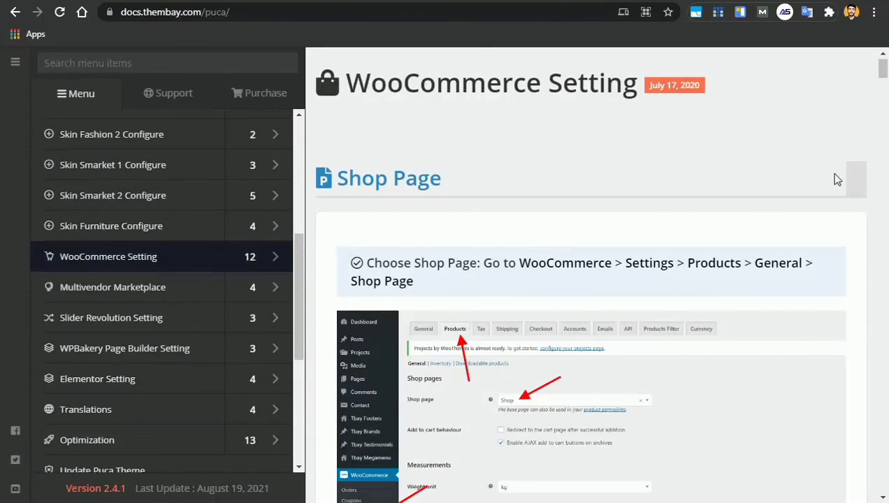
{"action": "mouse_move", "coordinate": [886, 63]}
{"action": "left_mouse_down"}
{"action": "mouse_move", "coordinate": [883, 451]}
{"action": "mouse_move", "coordinate": [883, 67]}
{"action": "left_mouse_up"}
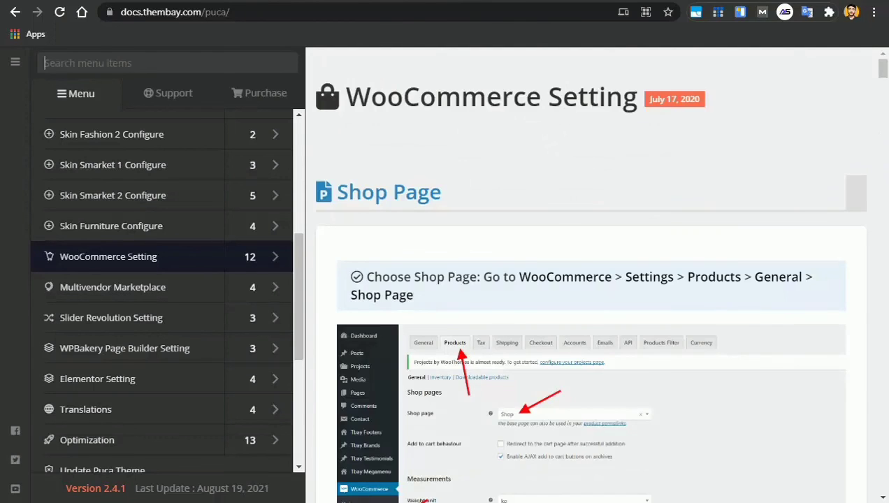
Return to the WordPress admin and open the WooCommerce settings
{"action": "left_click", "coordinate": [279, 0]}
{"action": "left_click", "coordinate": [210, 0]}
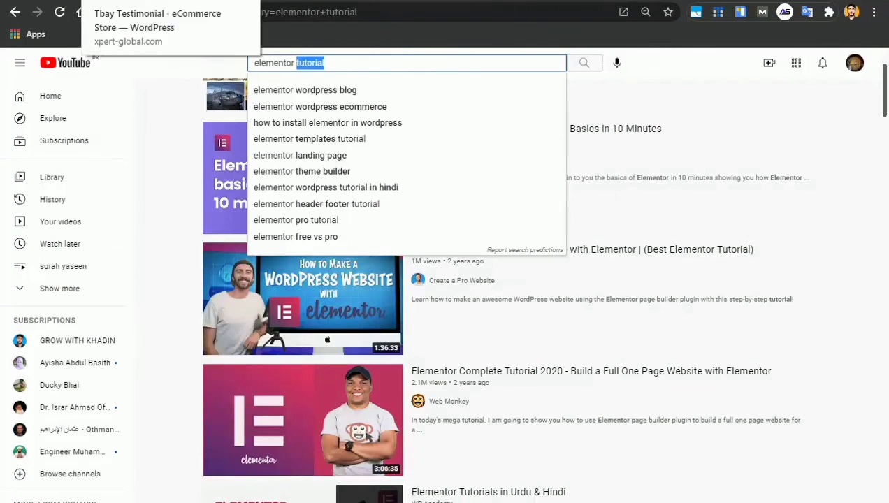
{"action": "left_click", "coordinate": [140, 1]}
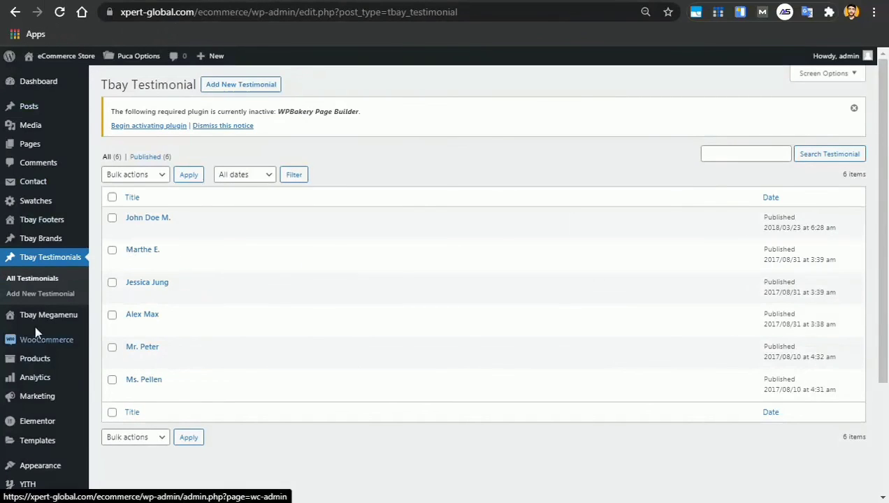
{"action": "mouse_move", "coordinate": [38, 341]}
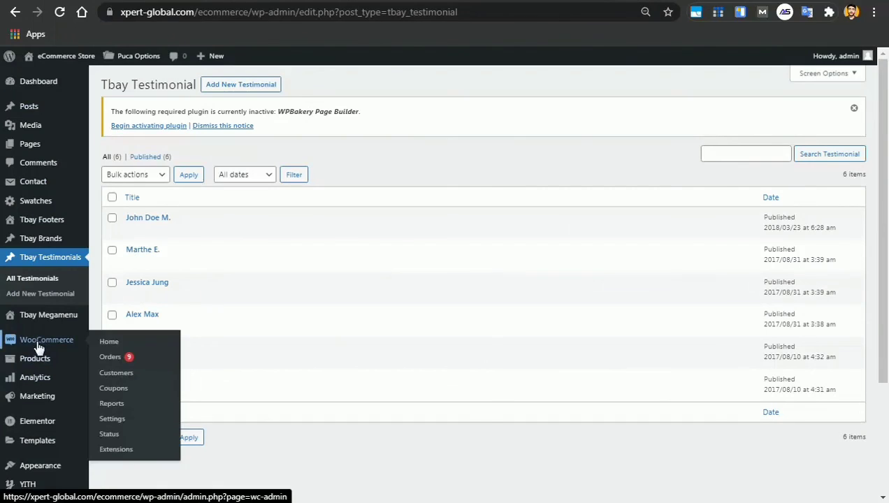
{"action": "left_click", "coordinate": [123, 422]}
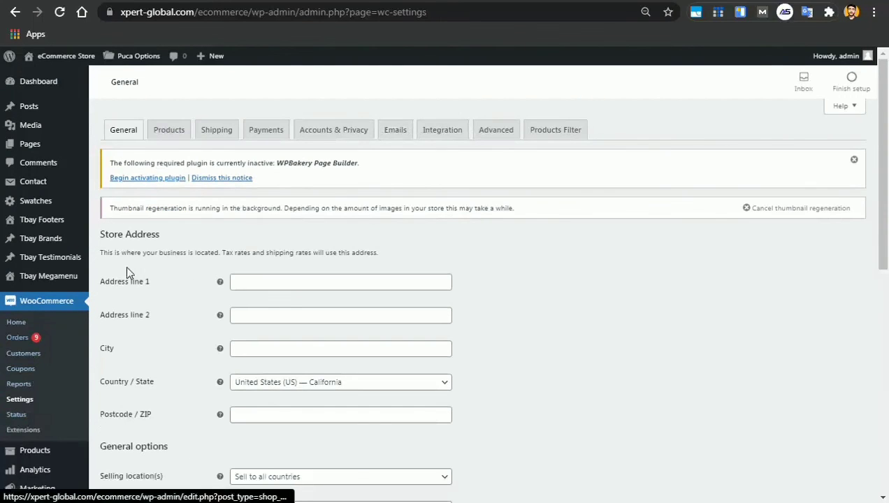
Examine WooCommerce's General store options and the entries under Products, Analytics, Marketing and YITH in the admin
{"action": "scroll", "coordinate": [675, 203], "scroll_direction": "down", "scroll_amount": 2}
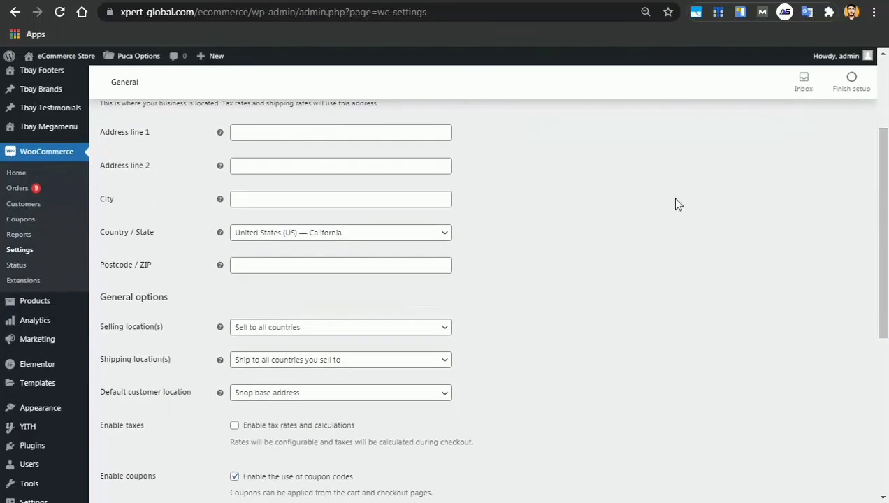
{"action": "mouse_move", "coordinate": [28, 308]}
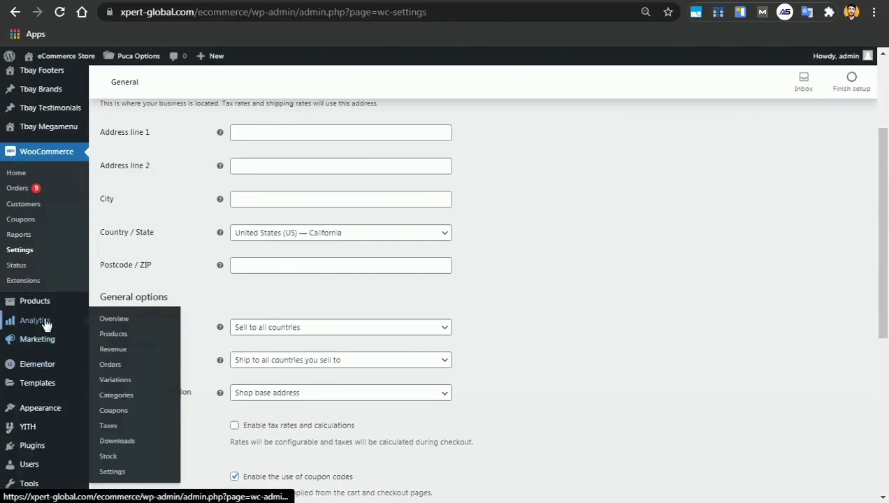
{"action": "mouse_move", "coordinate": [44, 342]}
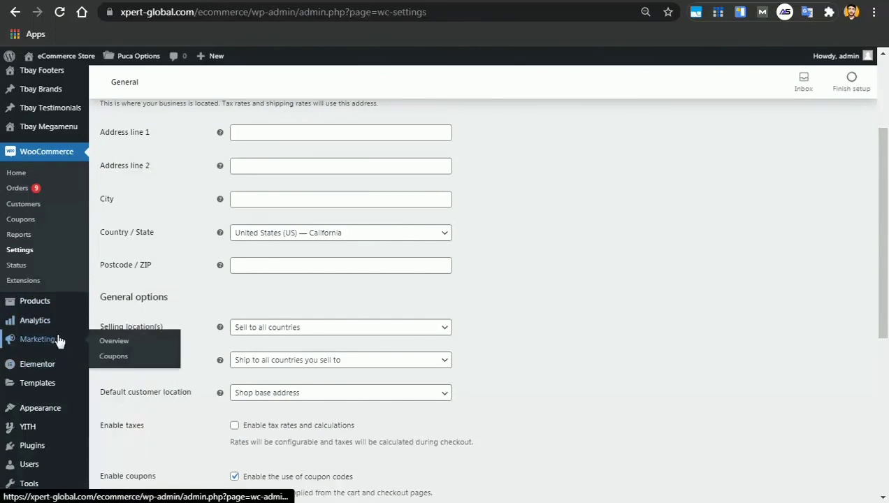
{"action": "mouse_move", "coordinate": [49, 325]}
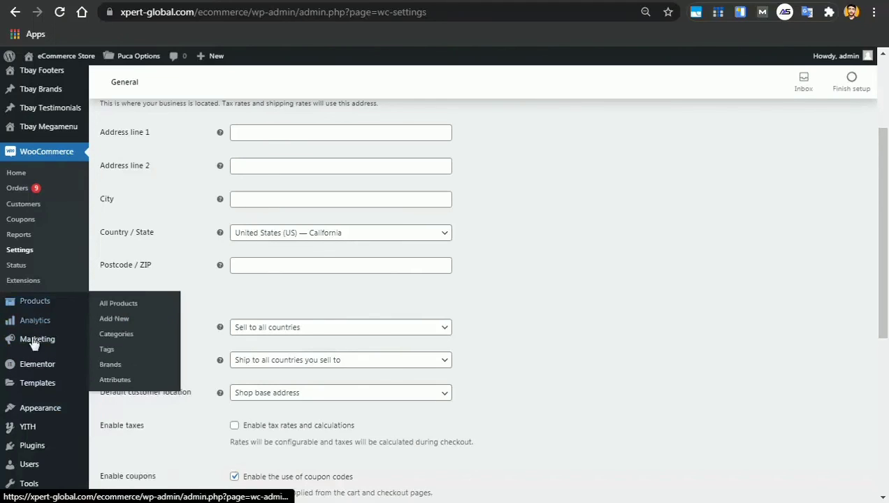
{"action": "mouse_move", "coordinate": [54, 430]}
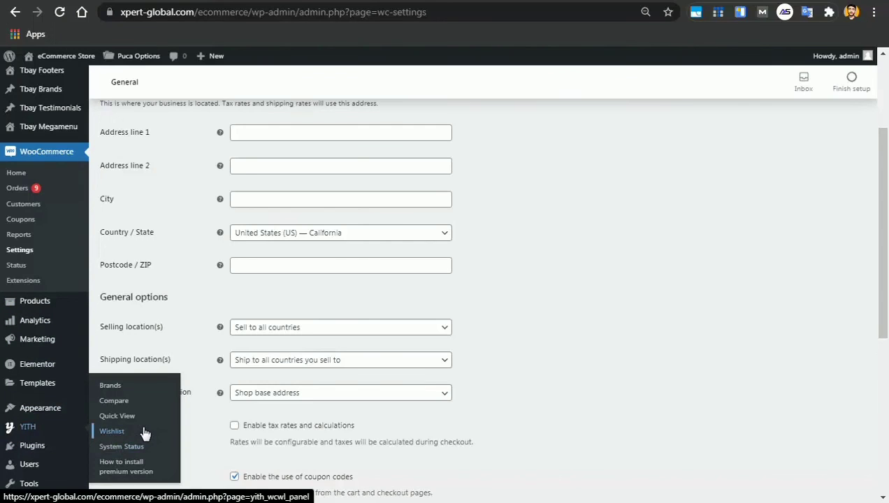
{"action": "left_click_drag", "start_coordinate": [882, 252], "coordinate": [887, 442]}
{"action": "scroll", "coordinate": [866, 213], "scroll_direction": "up", "scroll_amount": 10}
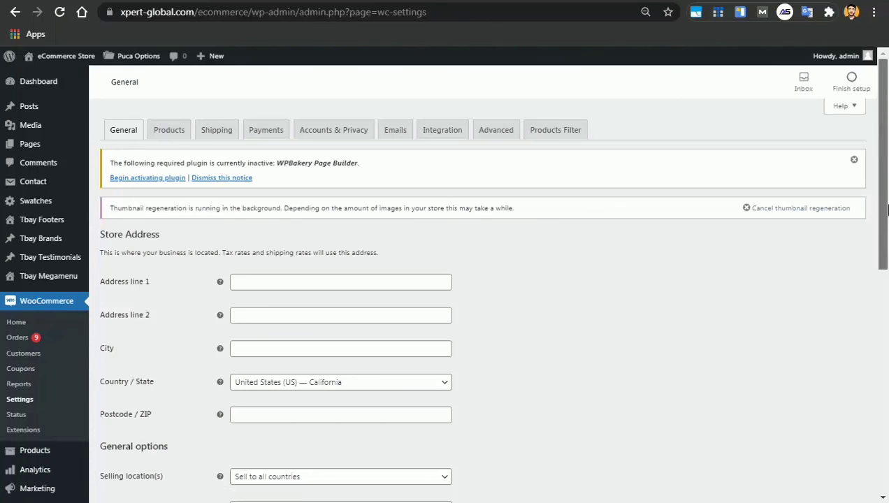
{"action": "mouse_move", "coordinate": [885, 199]}
{"action": "left_mouse_down"}
{"action": "mouse_move", "coordinate": [886, 271]}
{"action": "mouse_move", "coordinate": [887, 183]}
{"action": "left_mouse_up"}
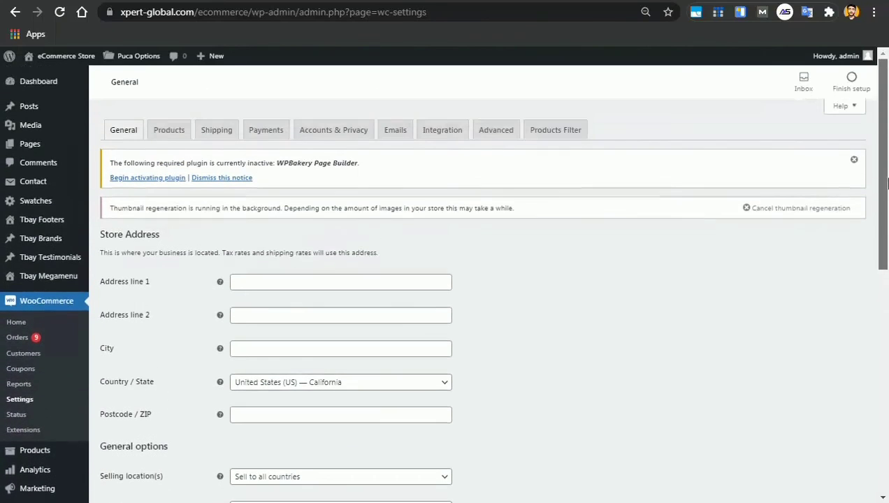